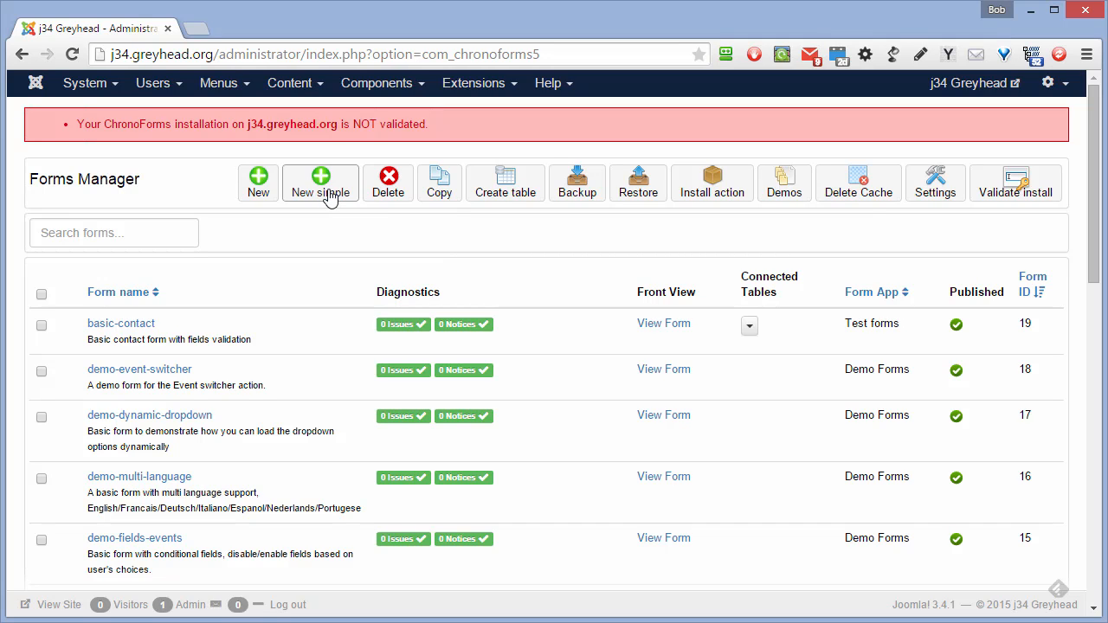
# - Create a new simple-mode form from the Forms Manager toolbar
pyautogui.click(329, 196)
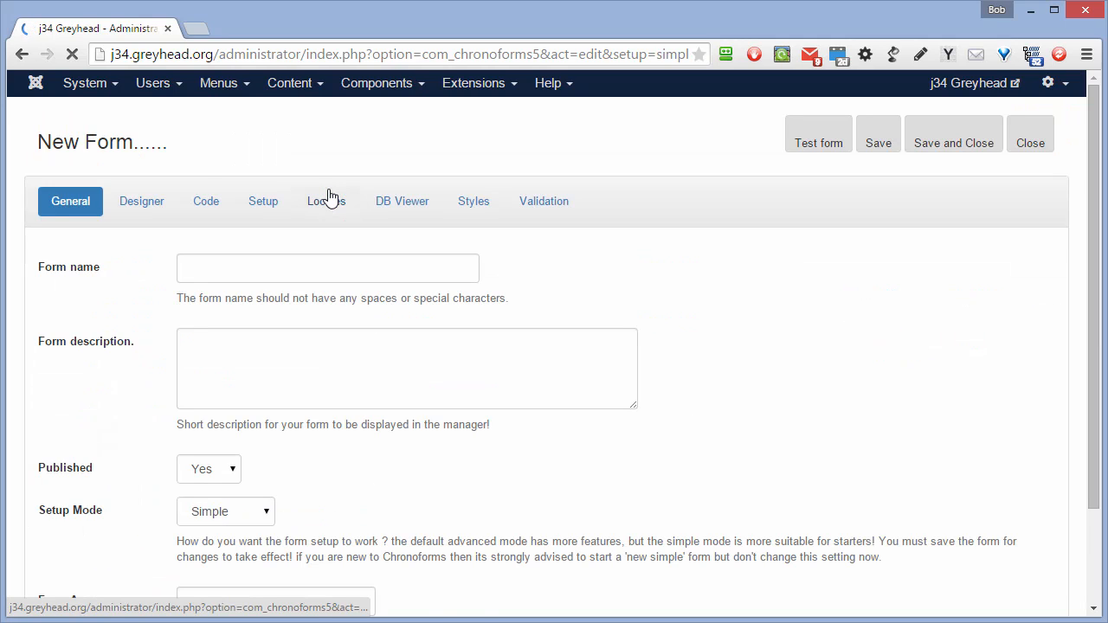
# - Enter send_info as the form name on the General tab
pyautogui.click(218, 274)
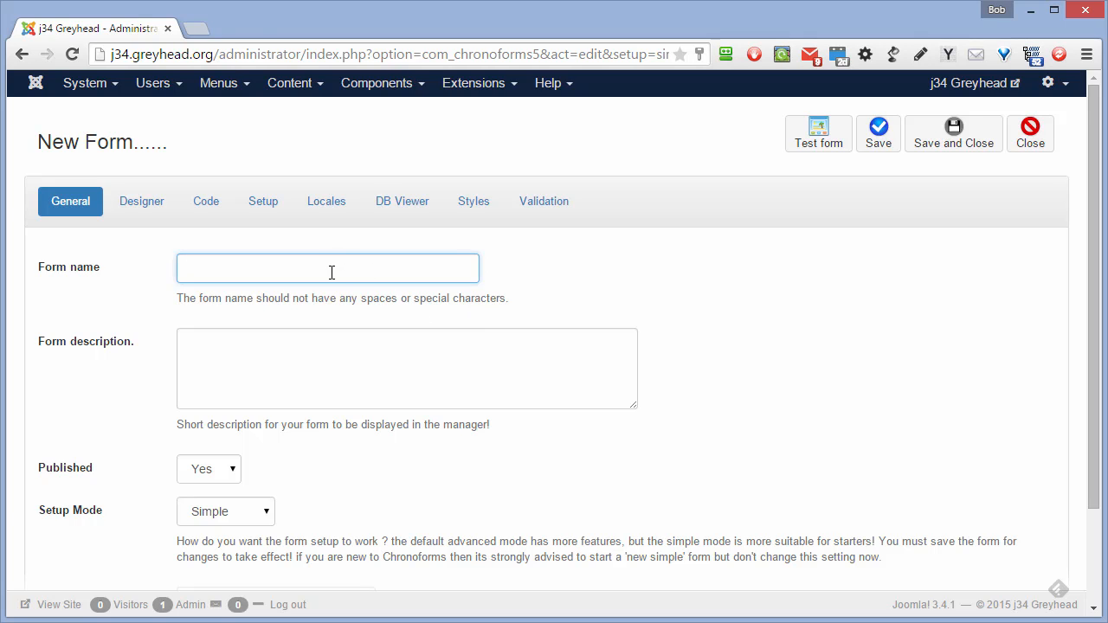
pyautogui.write('nd_info')
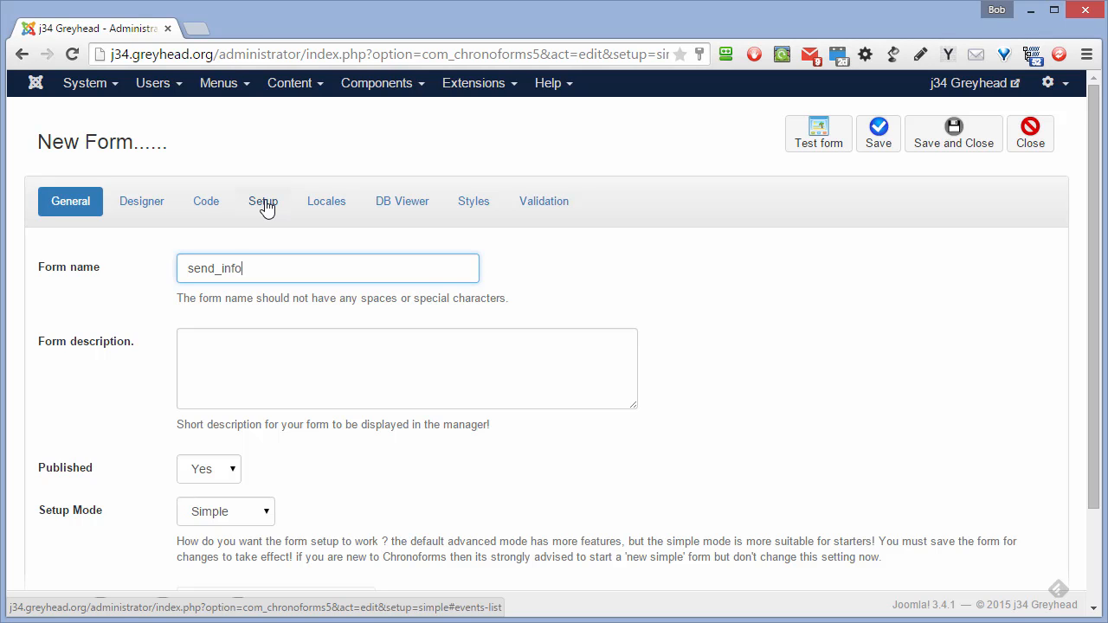
# - In the Designer, add two text boxes, a Submit button and a radio box above Submit
pyautogui.click(161, 210)
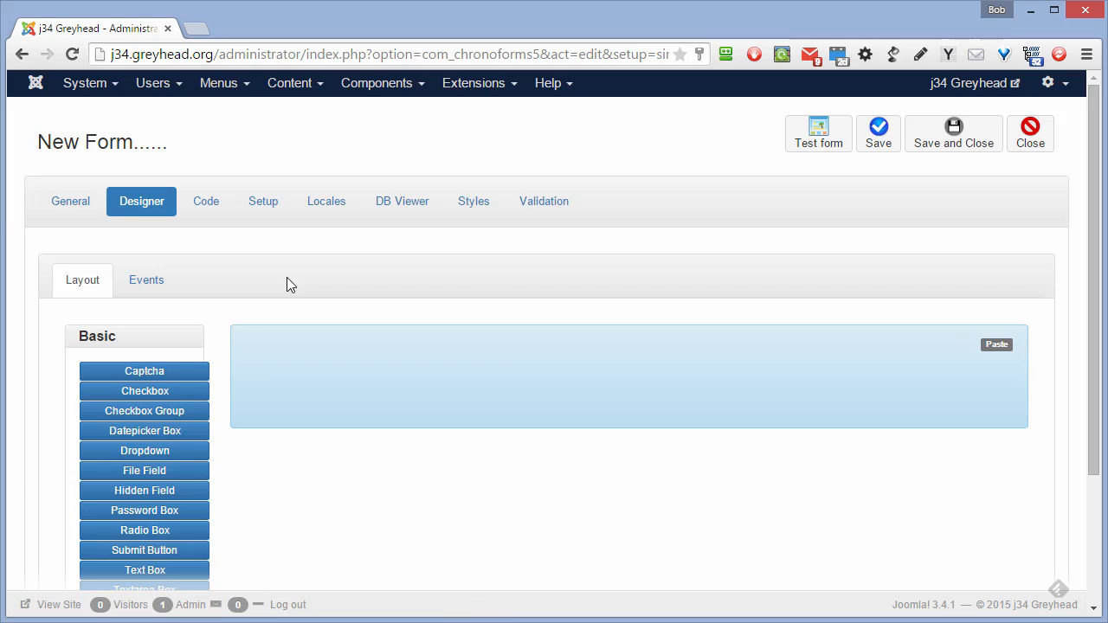
pyautogui.scroll(-2, 287, 279)
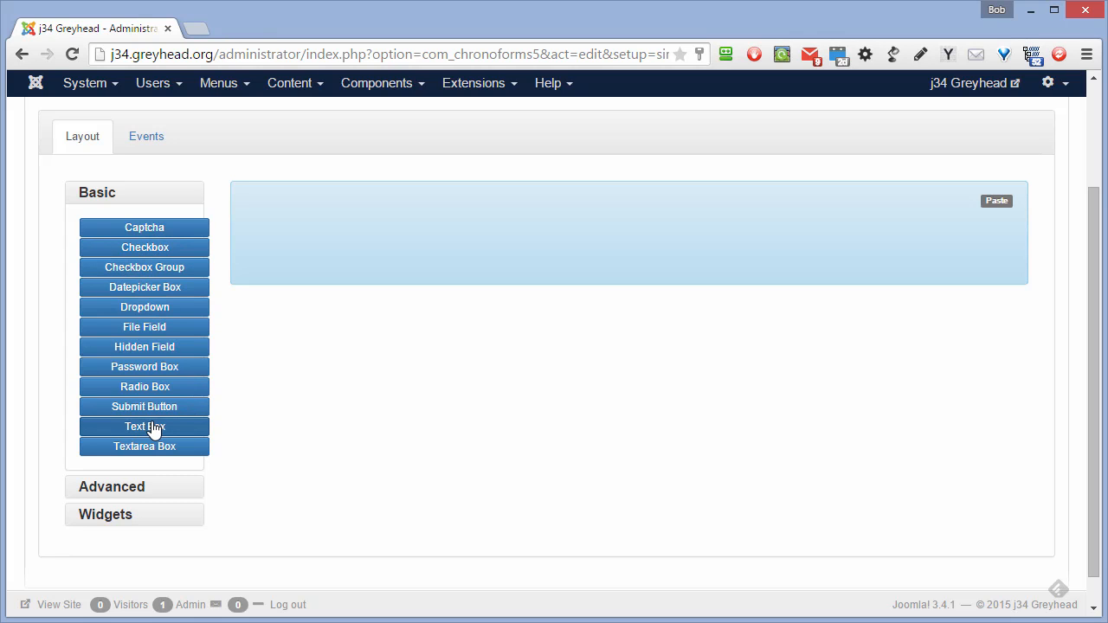
pyautogui.moveTo(154, 430); pyautogui.dragTo(342, 214)
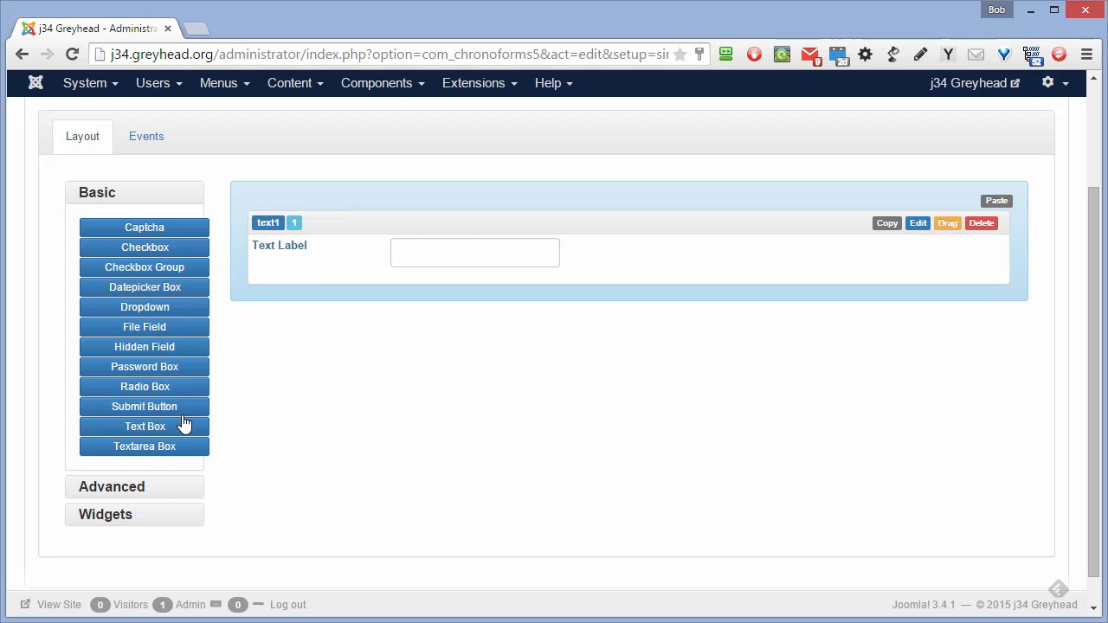
pyautogui.moveTo(184, 424); pyautogui.dragTo(373, 275)
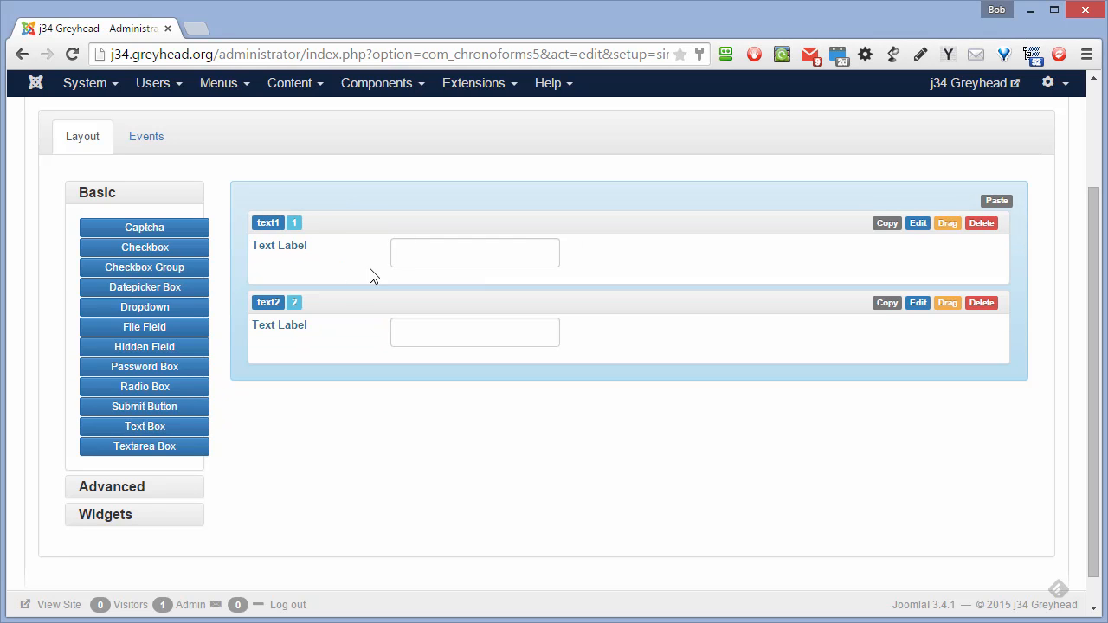
pyautogui.moveTo(144, 409); pyautogui.dragTo(294, 365)
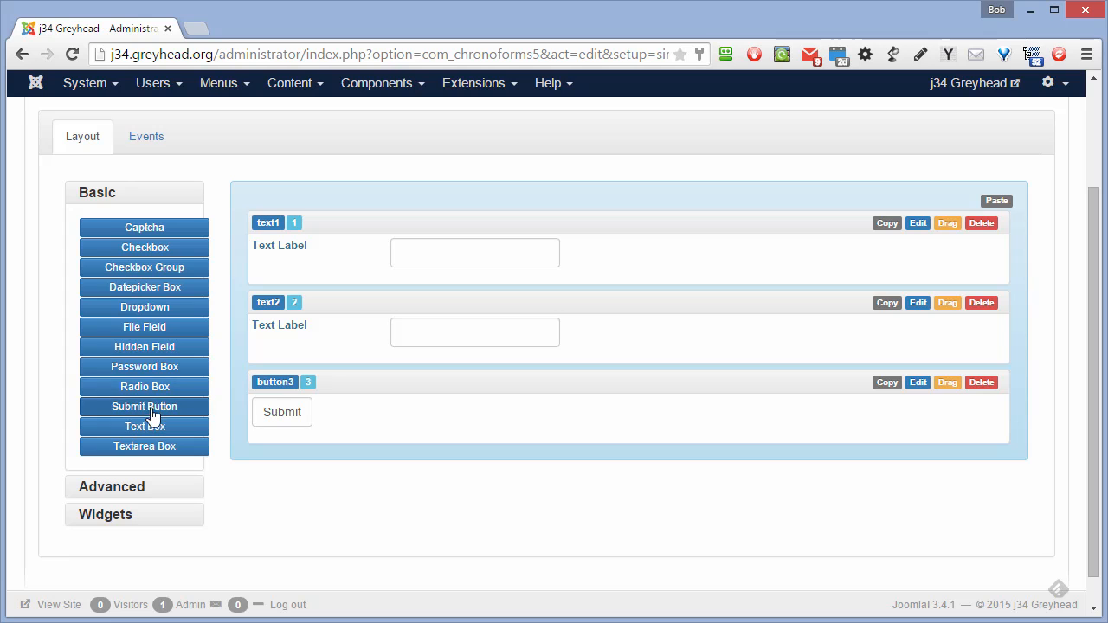
pyautogui.moveTo(147, 389); pyautogui.dragTo(341, 461)
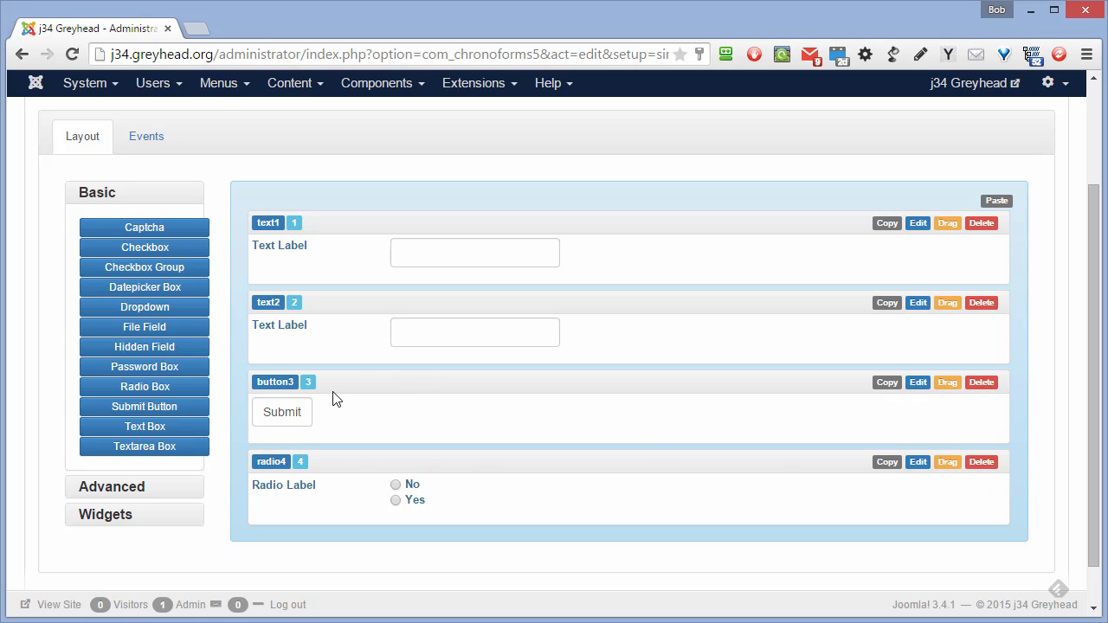
pyautogui.moveTo(947, 470); pyautogui.dragTo(944, 390)
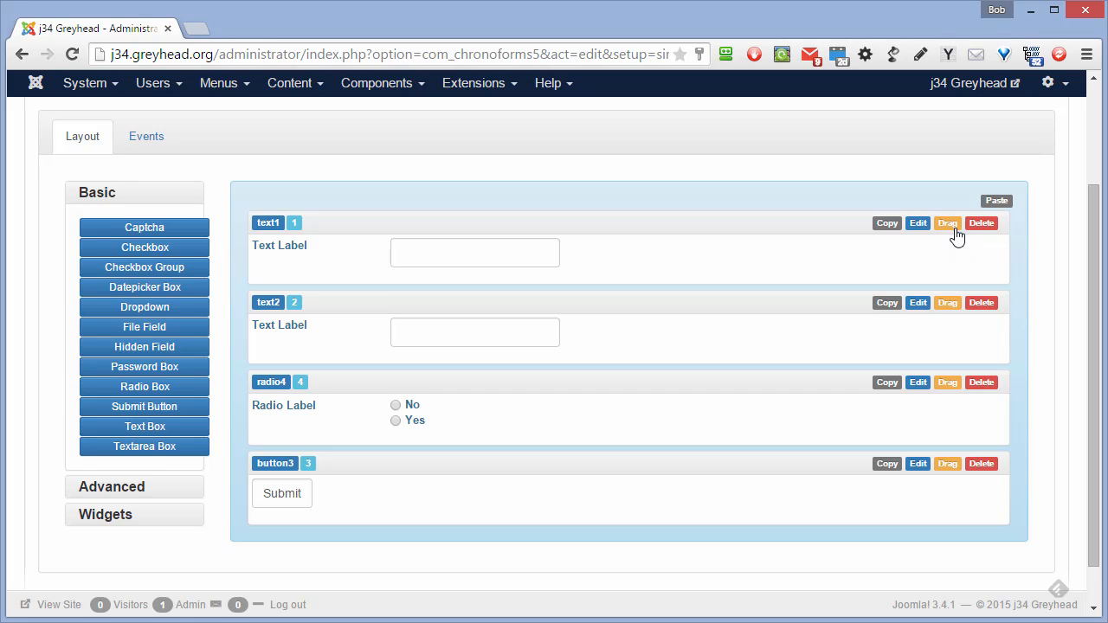
# - Set text1's field name and ID to name and its label to Name
pyautogui.click(919, 224)
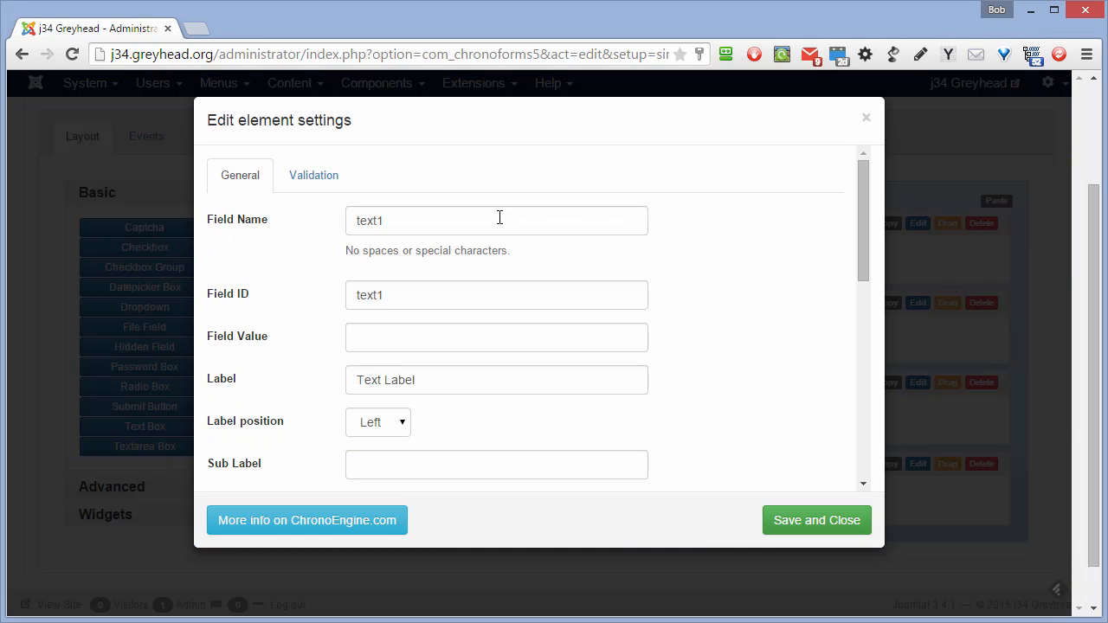
pyautogui.doubleClick(446, 223)
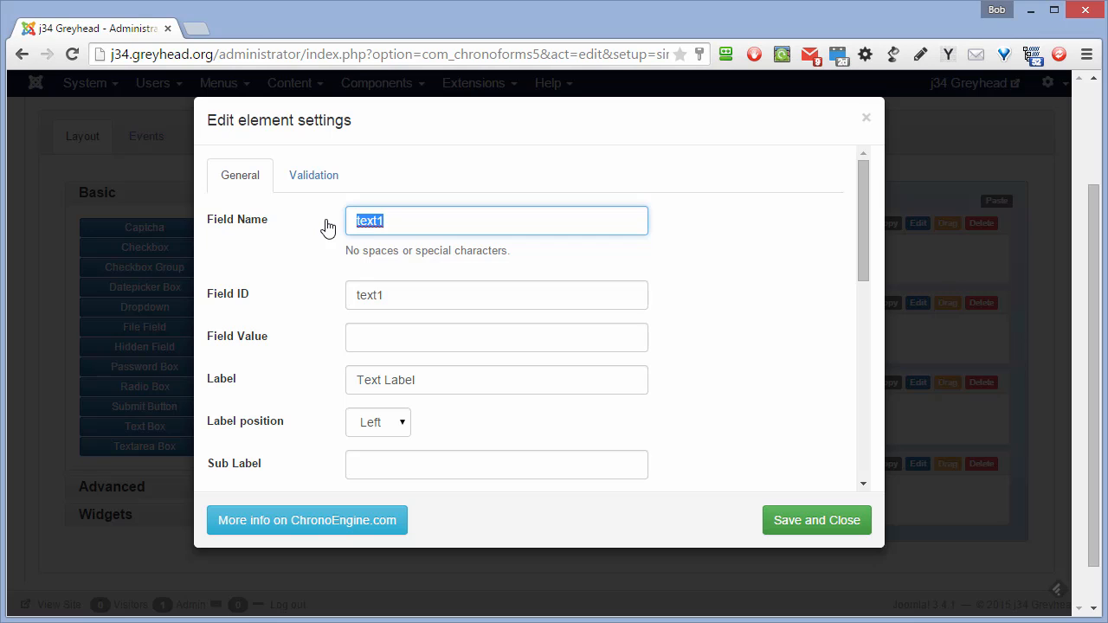
pyautogui.write('name')
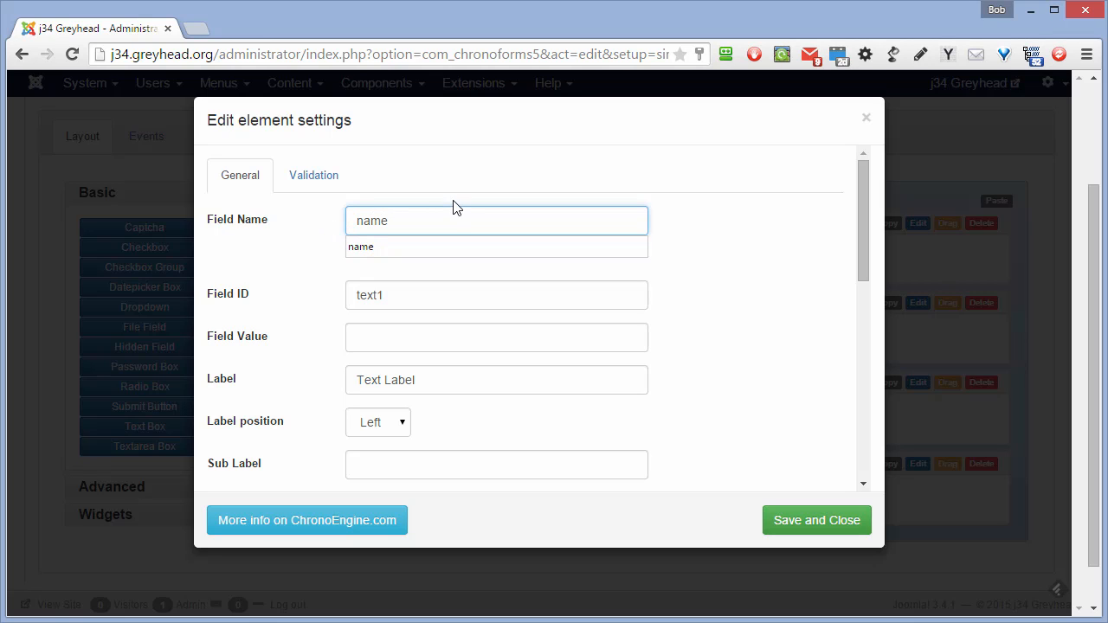
pyautogui.click(423, 281)
pyautogui.moveTo(398, 222); pyautogui.dragTo(344, 221)
pyautogui.hotkey('ctrl', 'c')
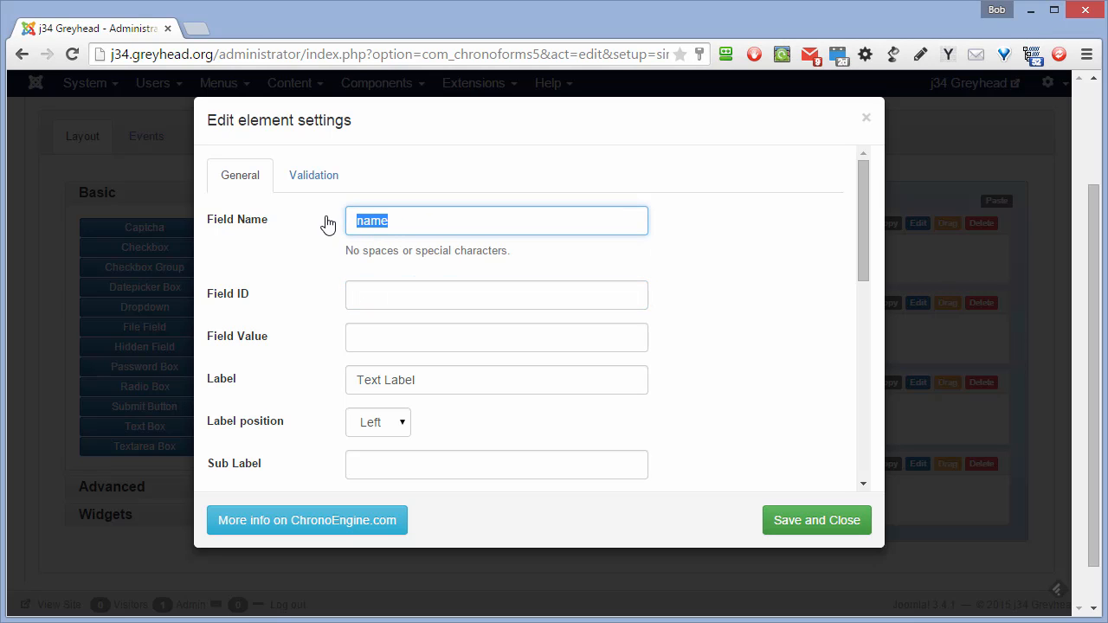
pyautogui.click(382, 294)
pyautogui.hotkey('ctrl', 'v')
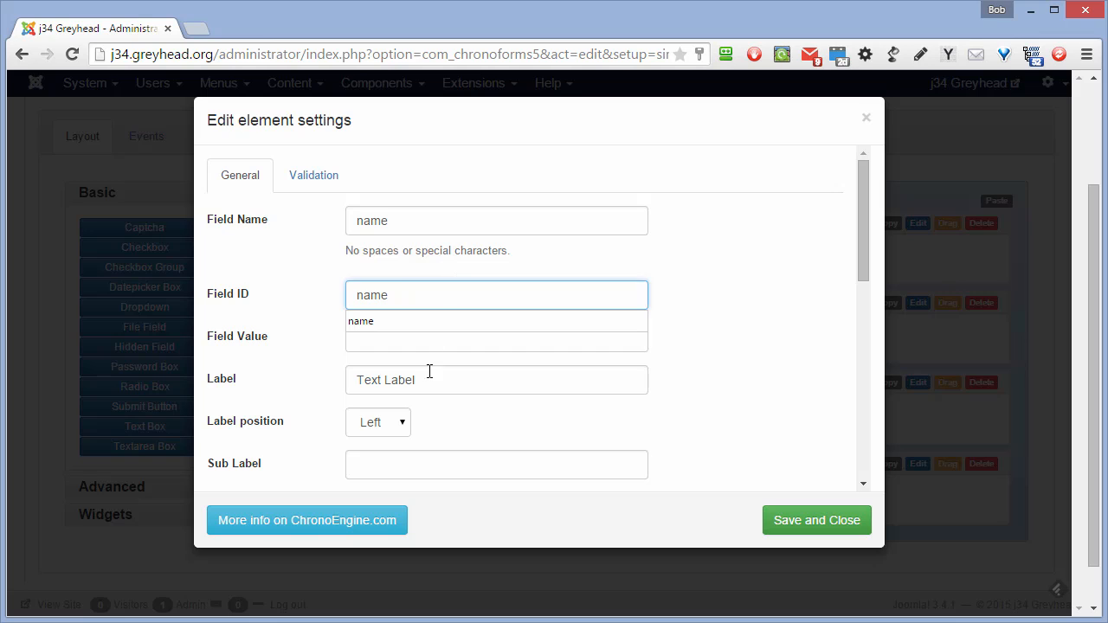
pyautogui.moveTo(425, 379); pyautogui.dragTo(333, 386)
pyautogui.write('Name')
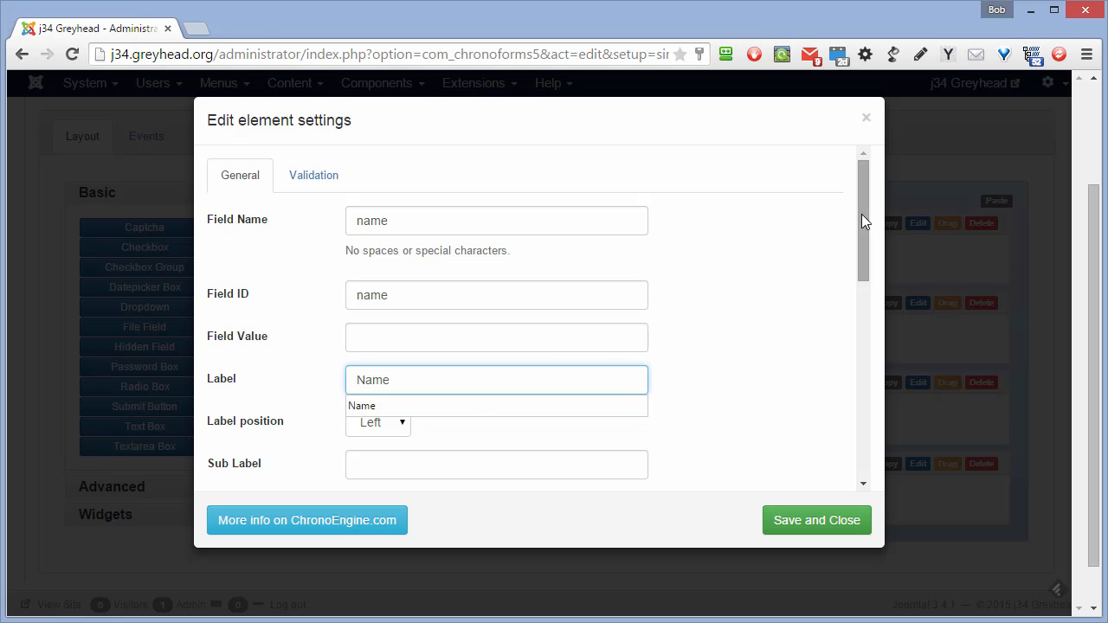
pyautogui.moveTo(860, 215); pyautogui.dragTo(890, 165)
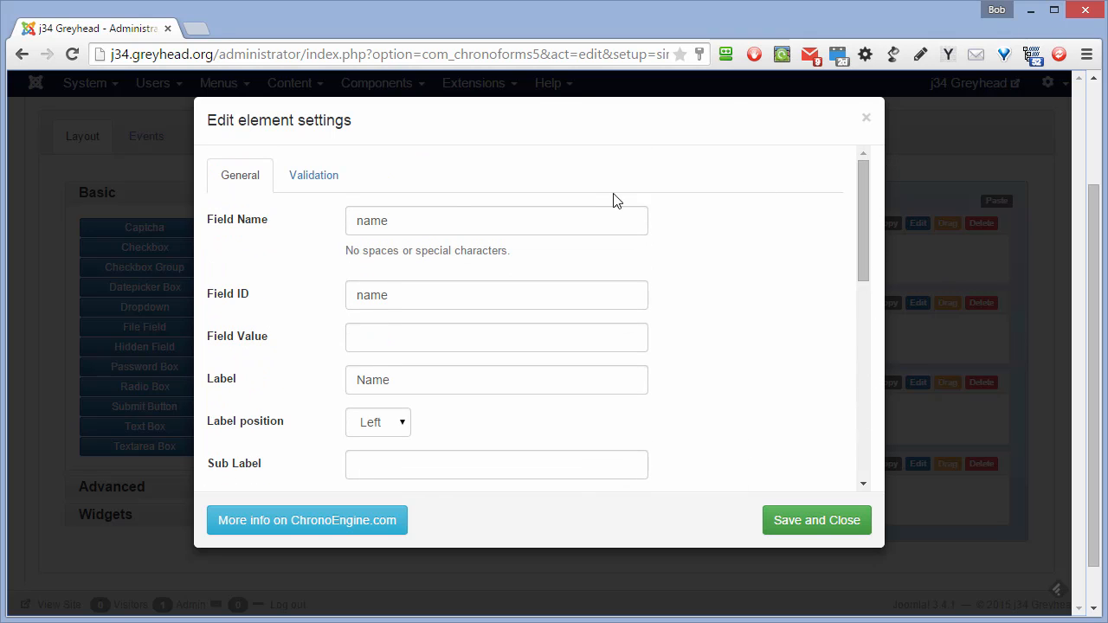
# - Make the name field required and save its settings
pyautogui.click(313, 179)
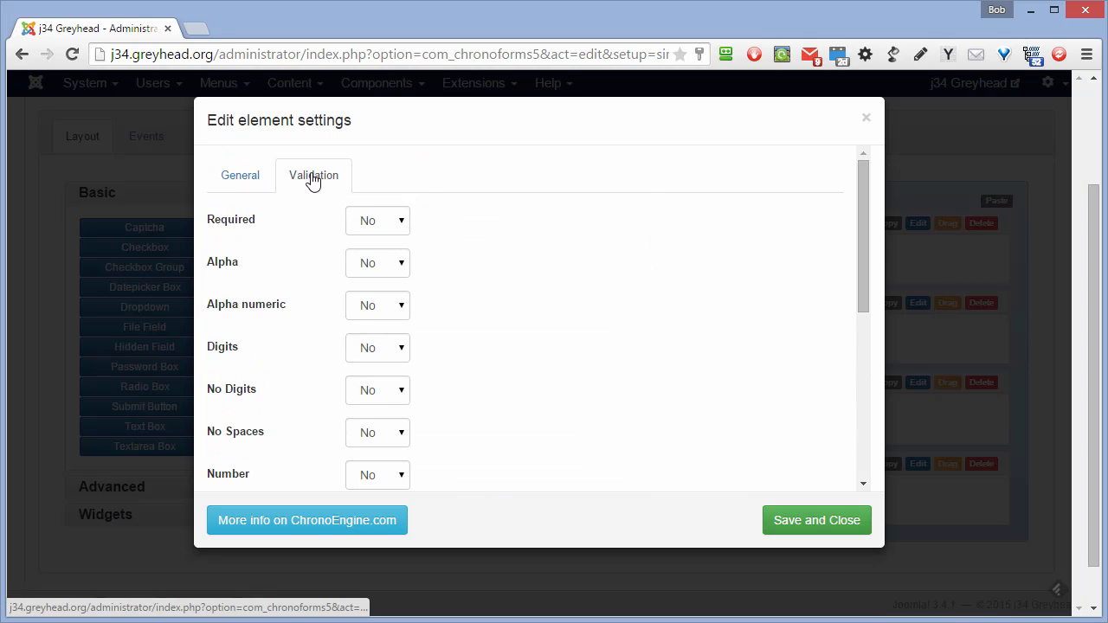
pyautogui.click(400, 222)
pyautogui.click(374, 259)
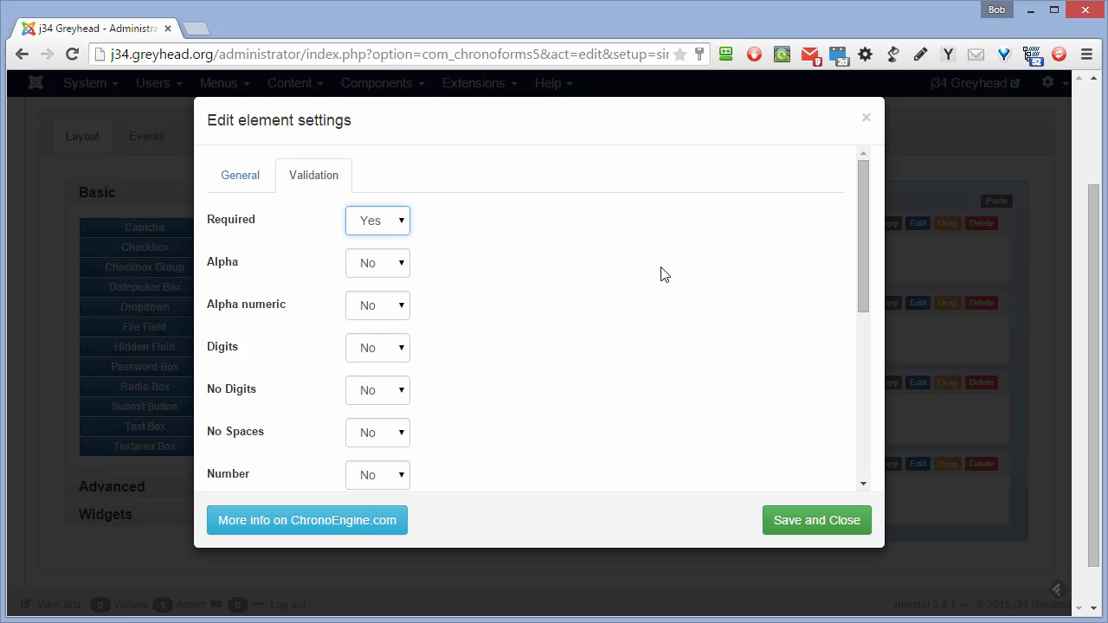
pyautogui.click(817, 523)
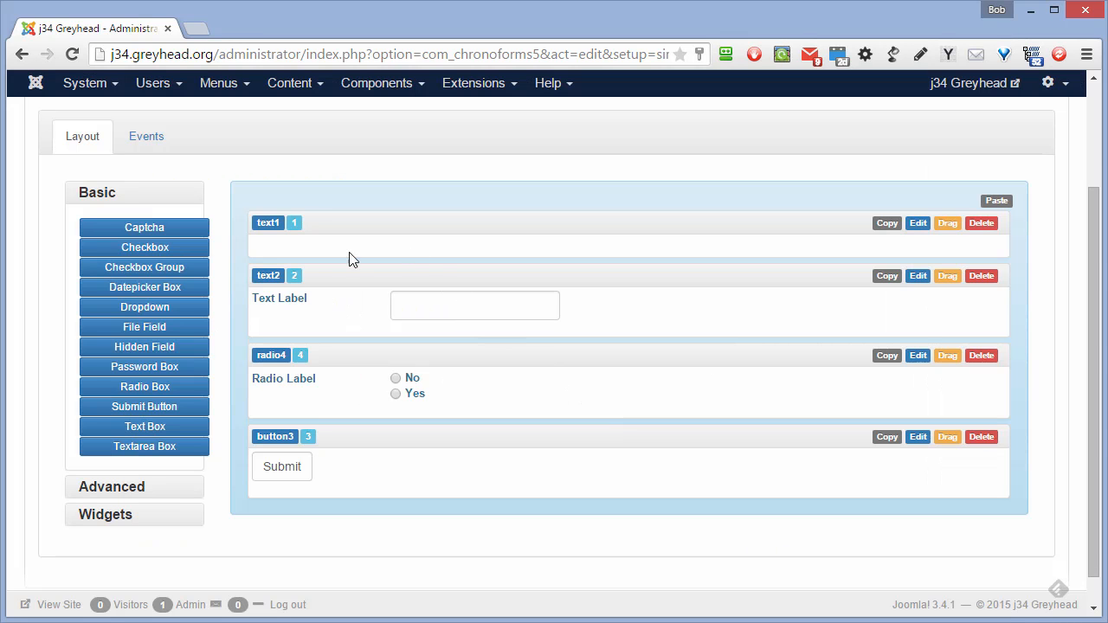
# - Rename the second text field to email, update its ID and label it Email
pyautogui.click(917, 279)
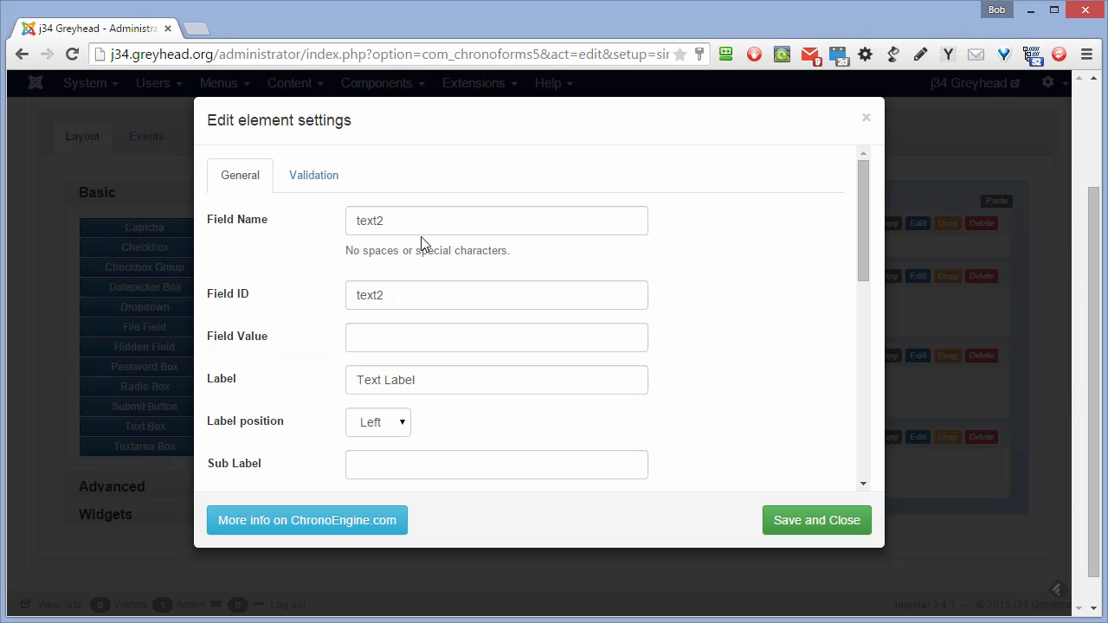
pyautogui.moveTo(407, 222); pyautogui.dragTo(317, 235)
pyautogui.write('emai')
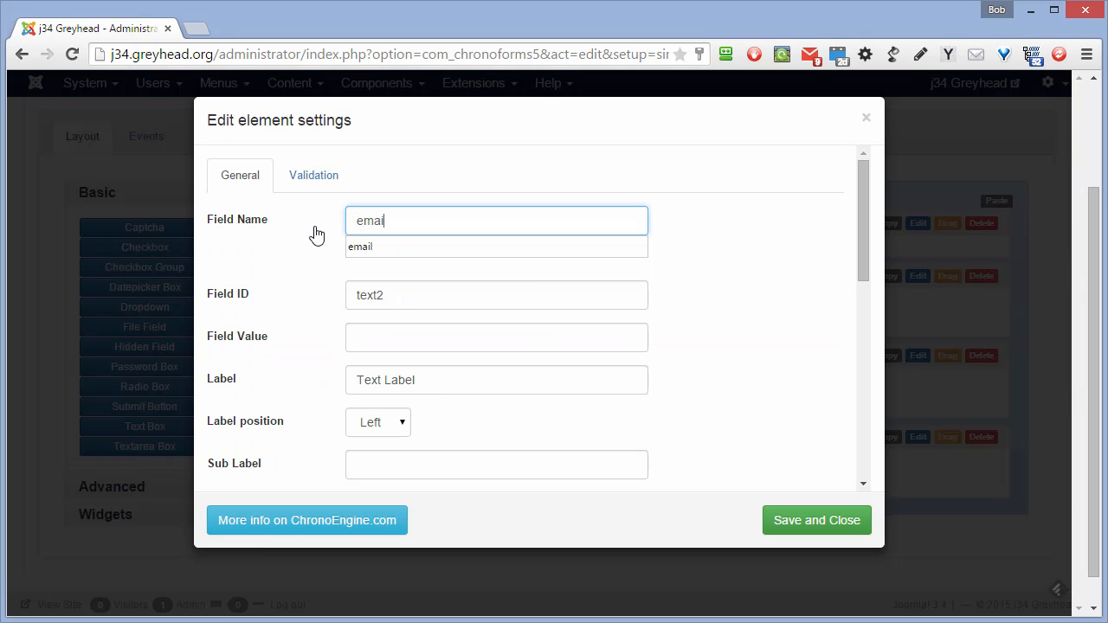
pyautogui.write('l')
pyautogui.moveTo(391, 223); pyautogui.dragTo(309, 224)
pyautogui.moveTo(402, 296); pyautogui.dragTo(328, 301)
pyautogui.write('name')
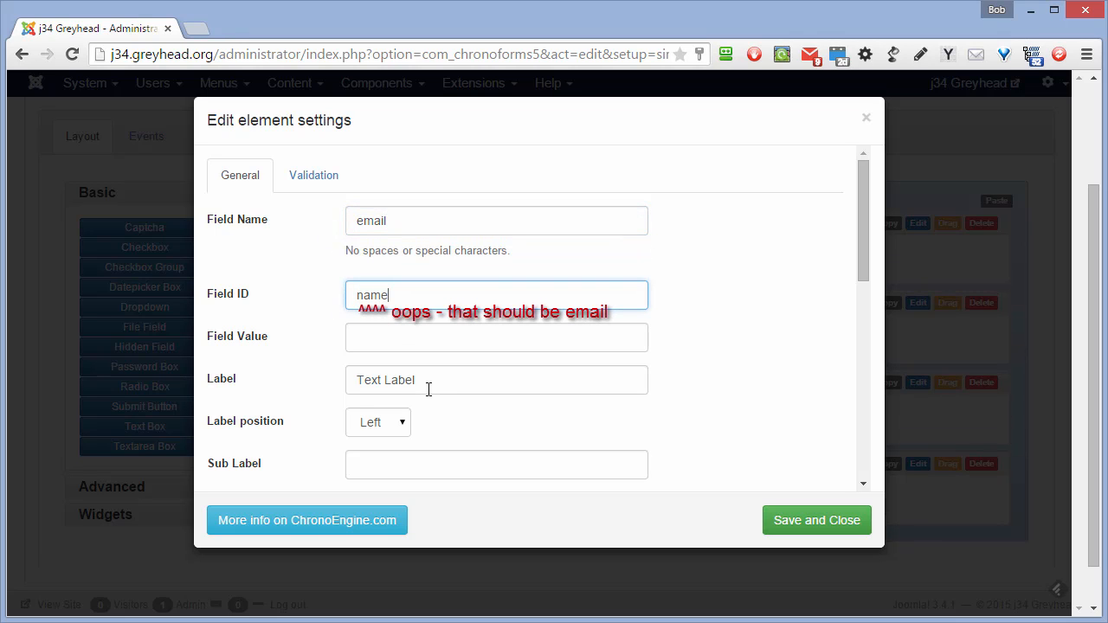
pyautogui.moveTo(428, 386); pyautogui.dragTo(338, 384)
pyautogui.write('Email')
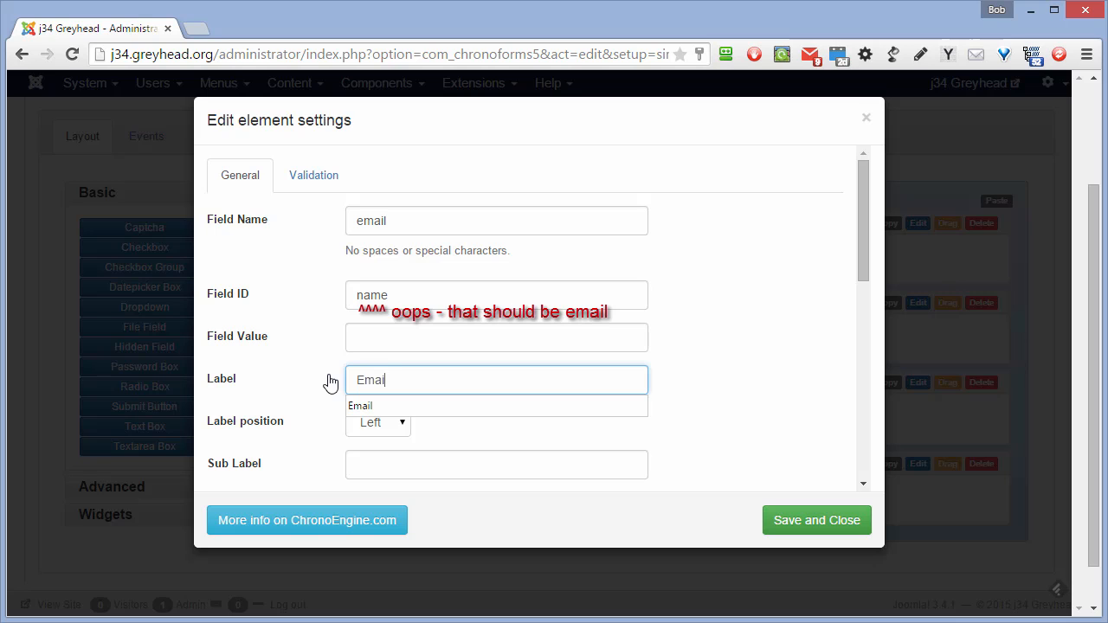
# - Make the email field required with email-format validation and save its settings
pyautogui.click(325, 177)
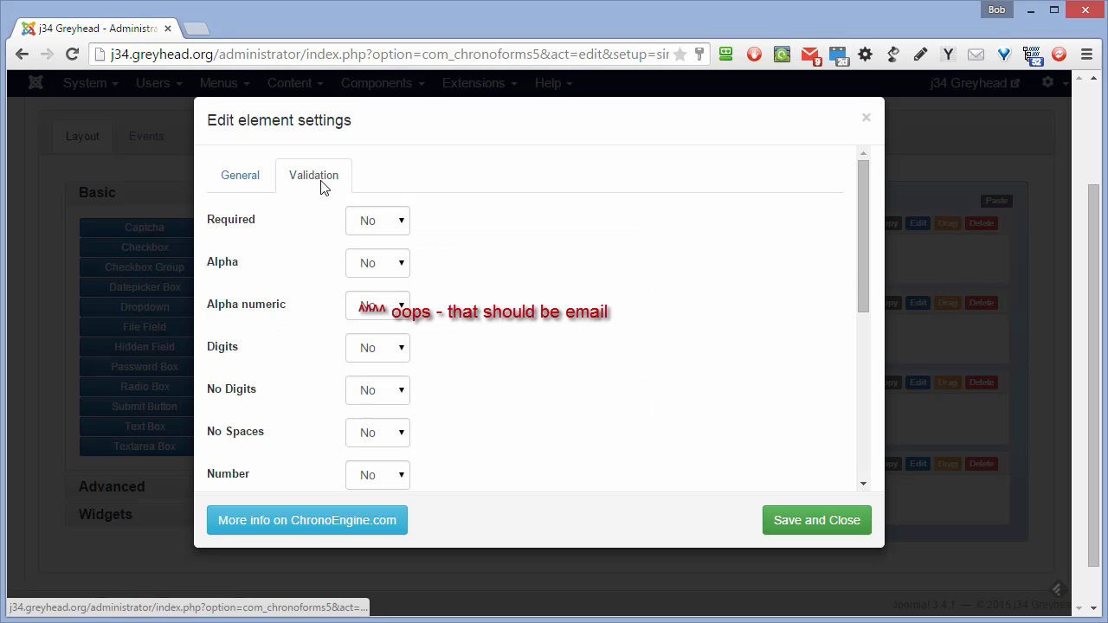
pyautogui.click(406, 222)
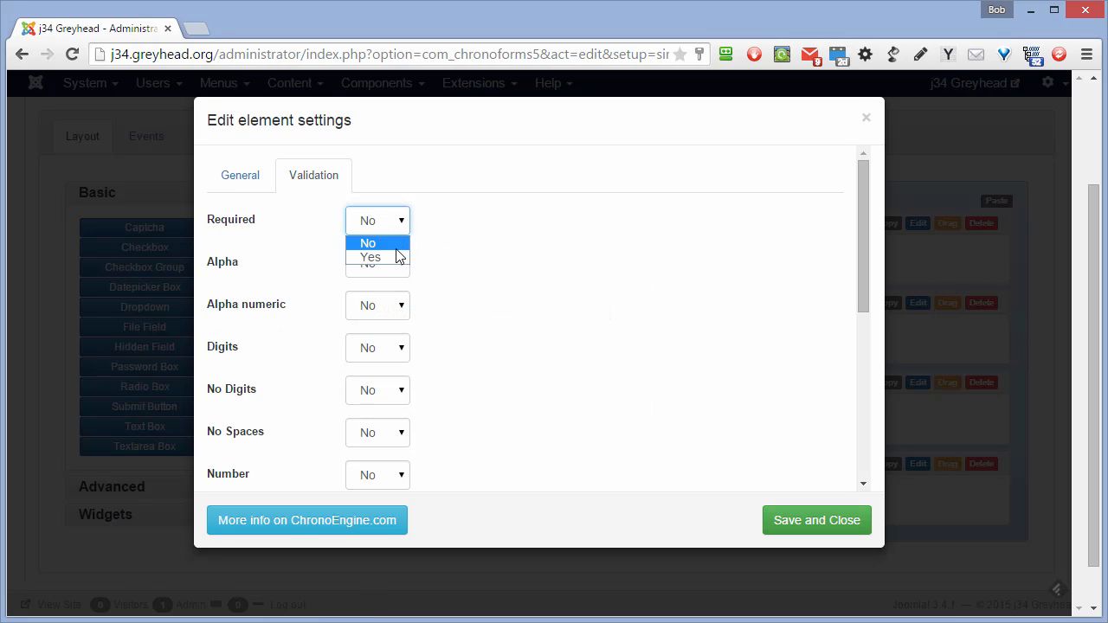
pyautogui.click(370, 257)
pyautogui.scroll(-3, 401, 289)
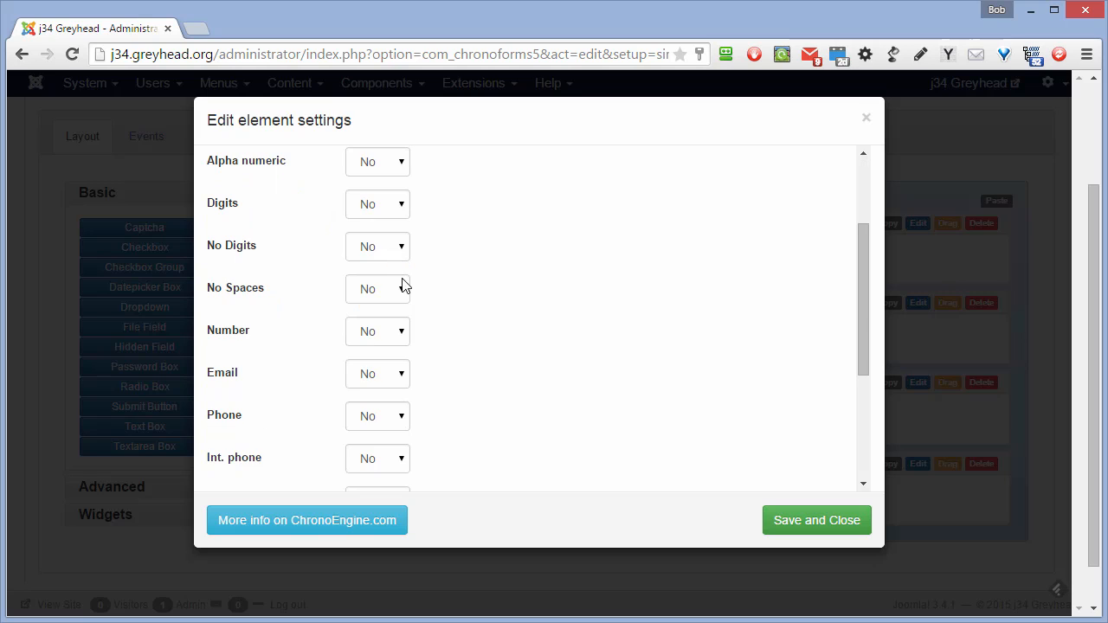
pyautogui.click(404, 375)
pyautogui.click(396, 410)
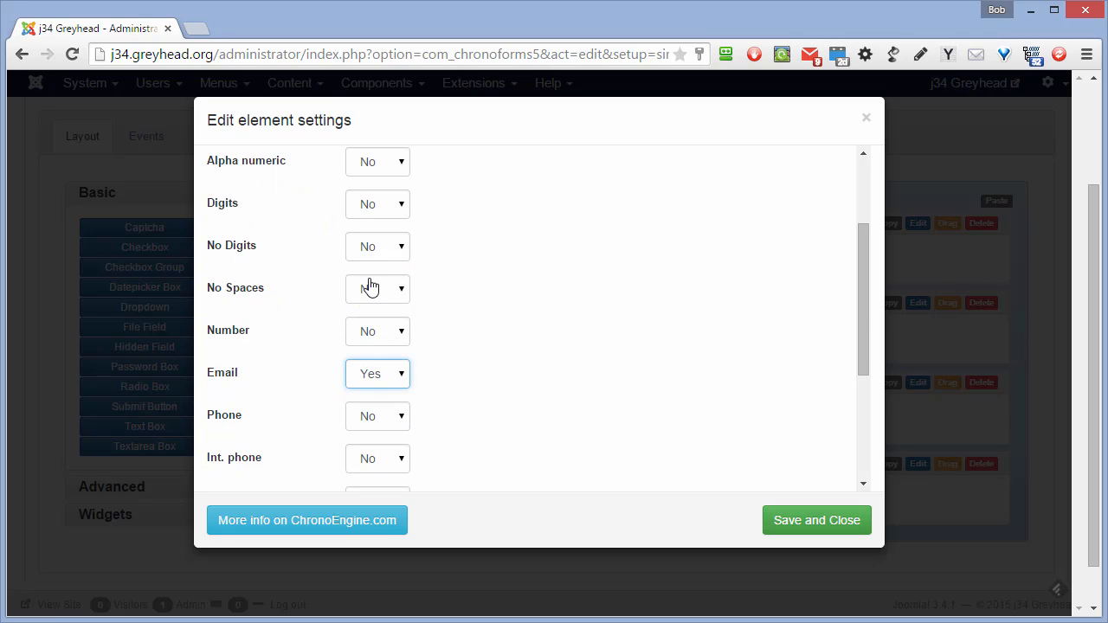
pyautogui.click(786, 521)
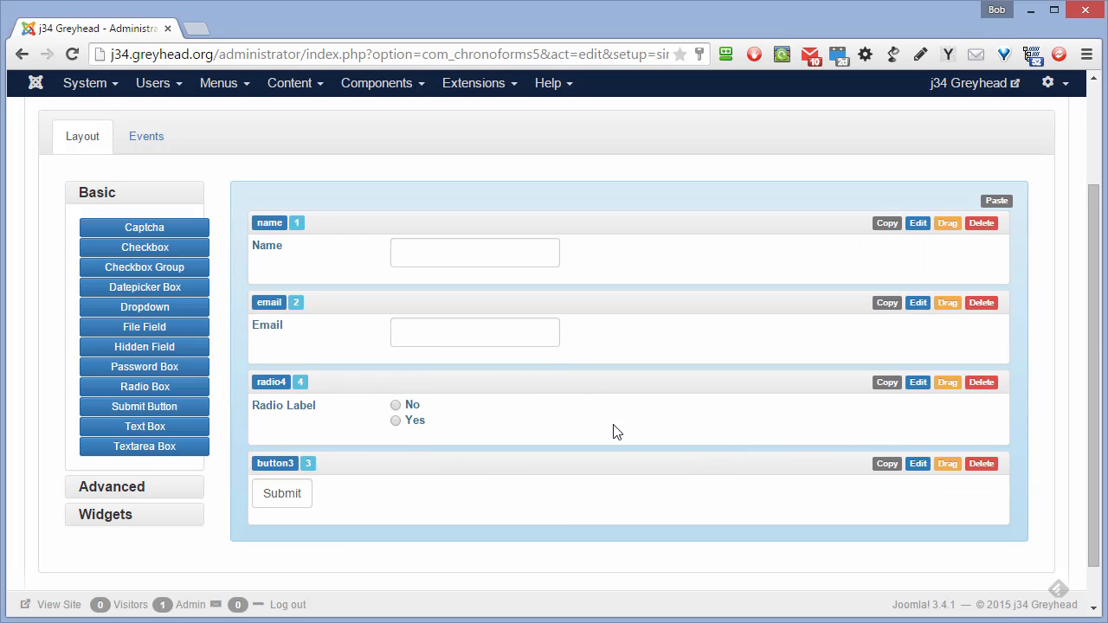
# - Set the radio field's name and ID to type and paste options plays, concerts, operas, recitals, ballets
pyautogui.click(917, 383)
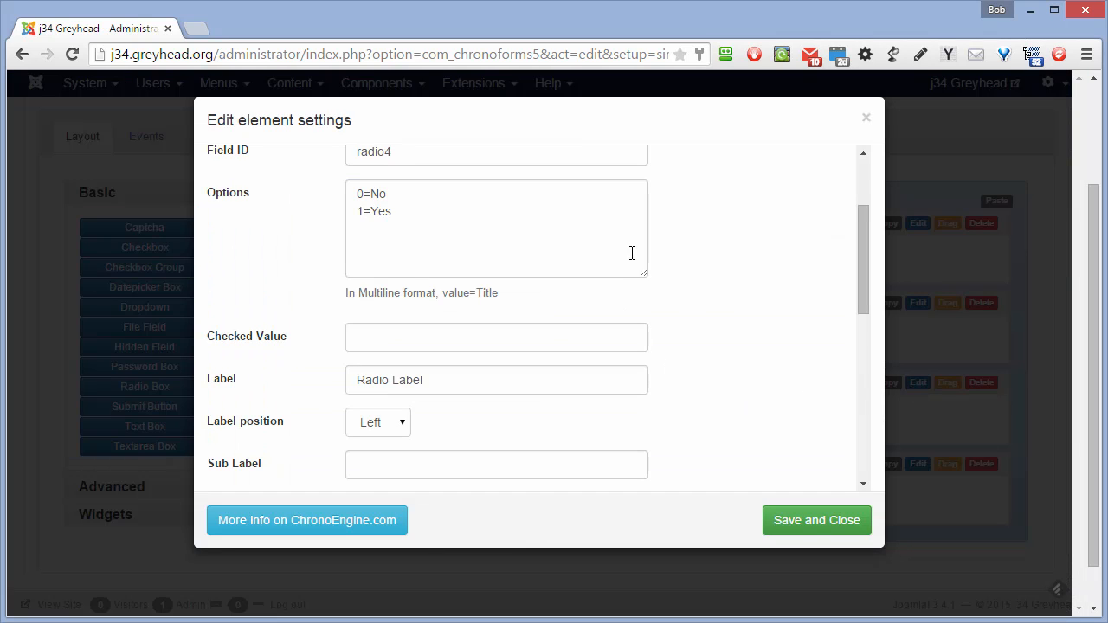
pyautogui.scroll(4, 535, 212)
pyautogui.moveTo(456, 224); pyautogui.dragTo(327, 232)
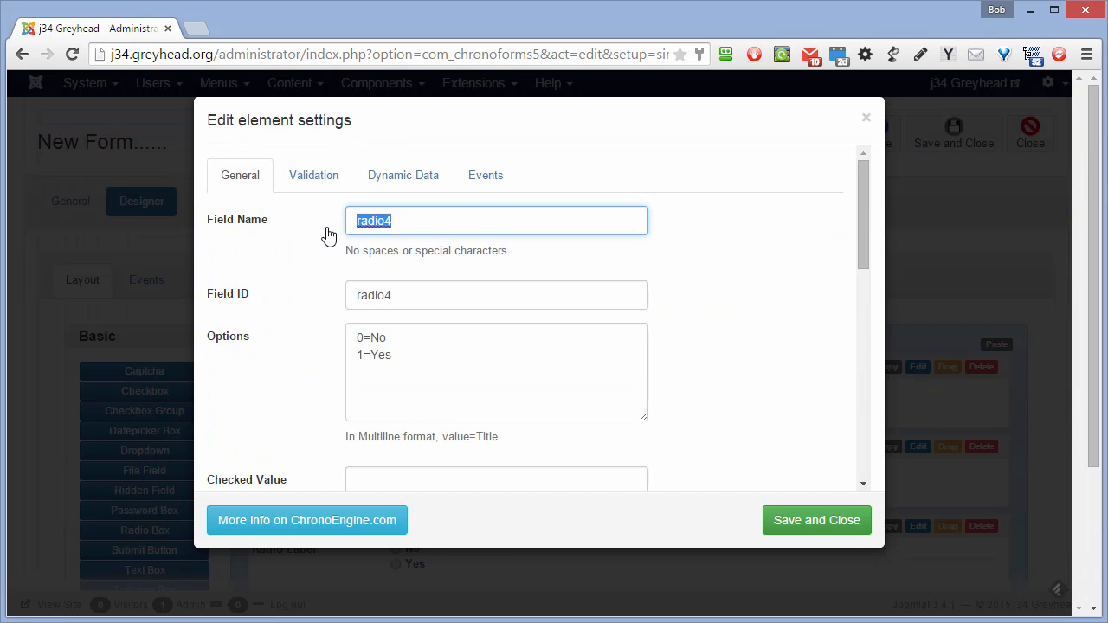
pyautogui.write('type')
pyautogui.hotkey('ctrl', 'a')
pyautogui.hotkey('ctrl', 'c')
pyautogui.doubleClick(400, 296)
pyautogui.hotkey('ctrl', 'v')
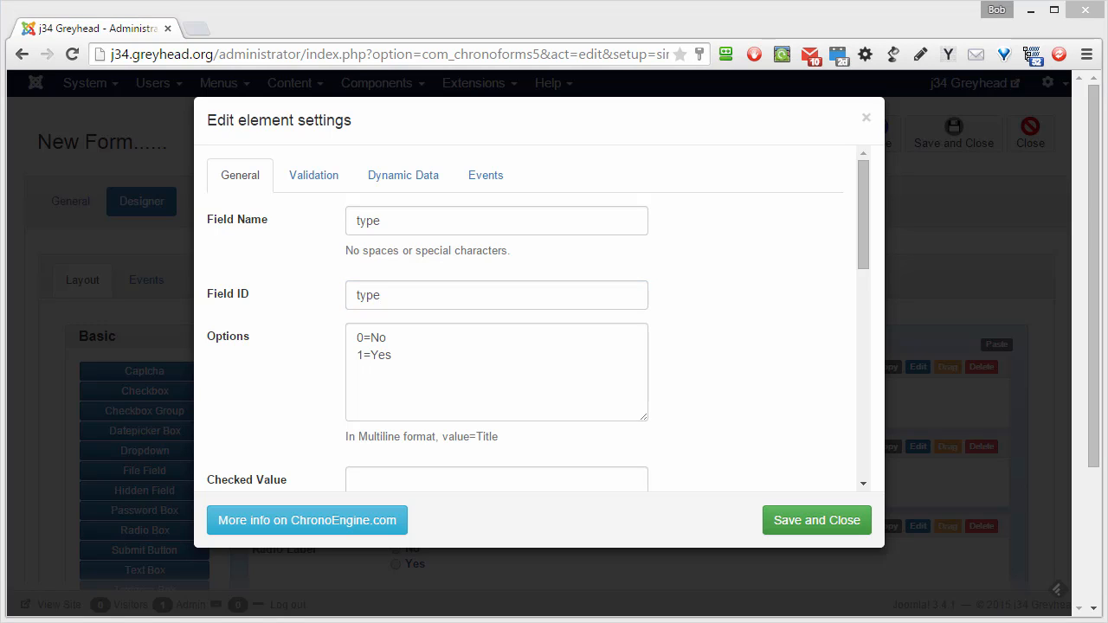
pyautogui.moveTo(441, 352); pyautogui.dragTo(329, 339)
pyautogui.write('plays=Plays concerts=Concerts operas=Operas recitals=Recitals ballets=Ballets')
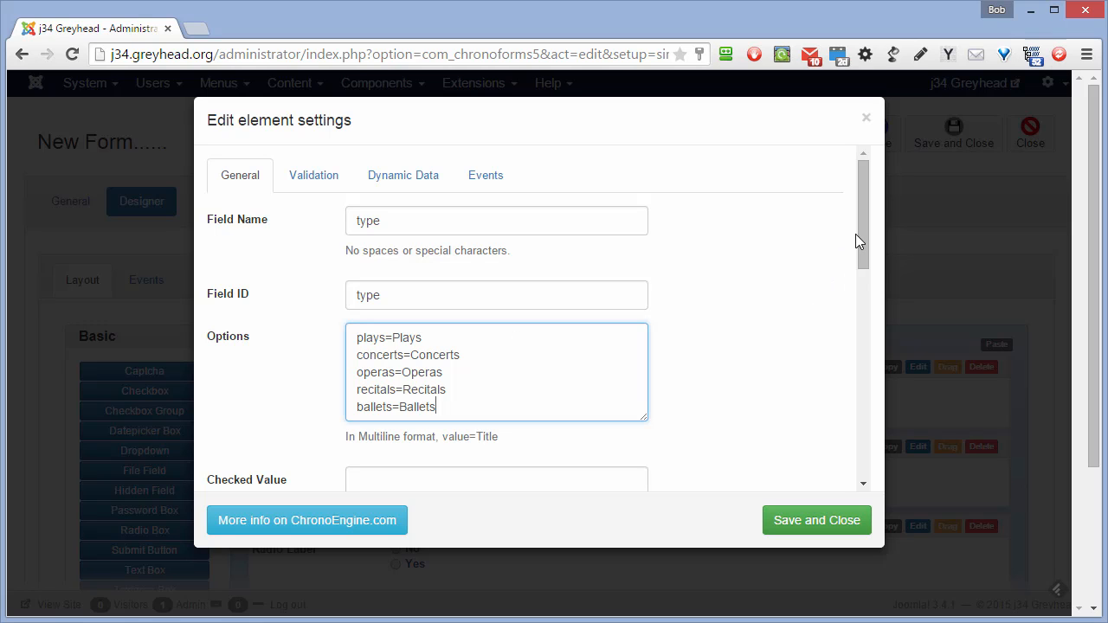
# - Label the radio field 'Type of event' and save its settings
pyautogui.moveTo(863, 232); pyautogui.dragTo(867, 288)
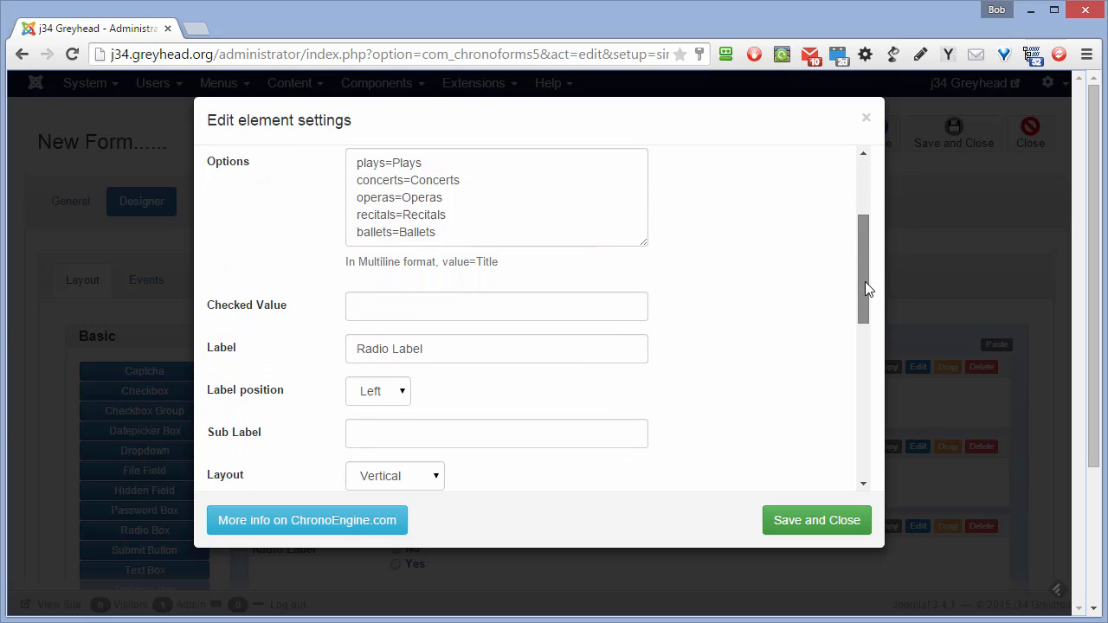
pyautogui.moveTo(436, 349); pyautogui.dragTo(354, 349)
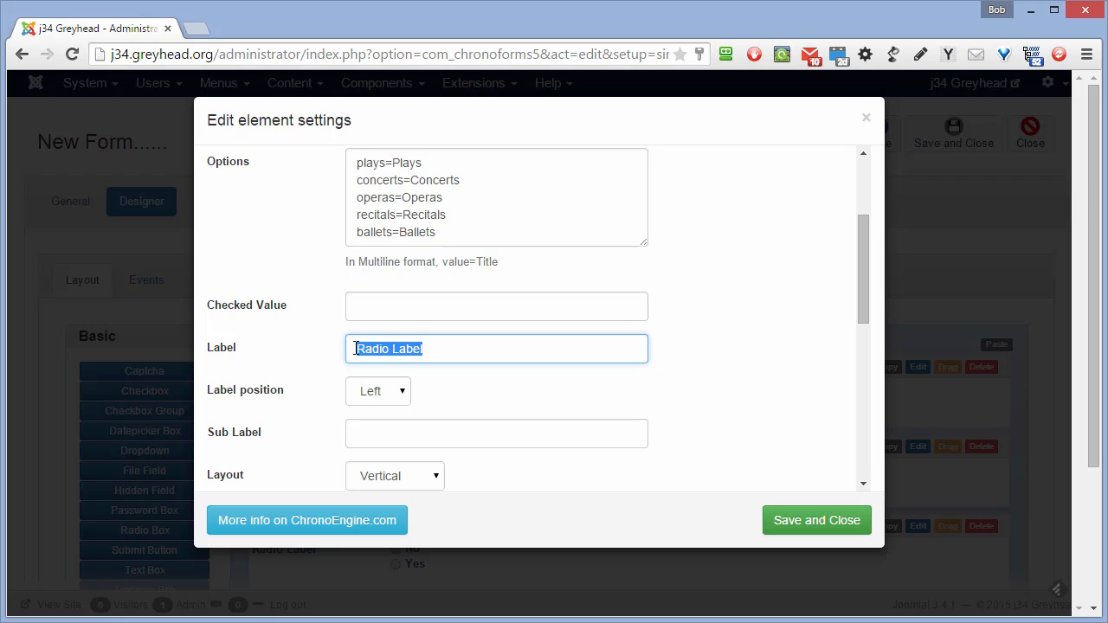
pyautogui.write('Type ')
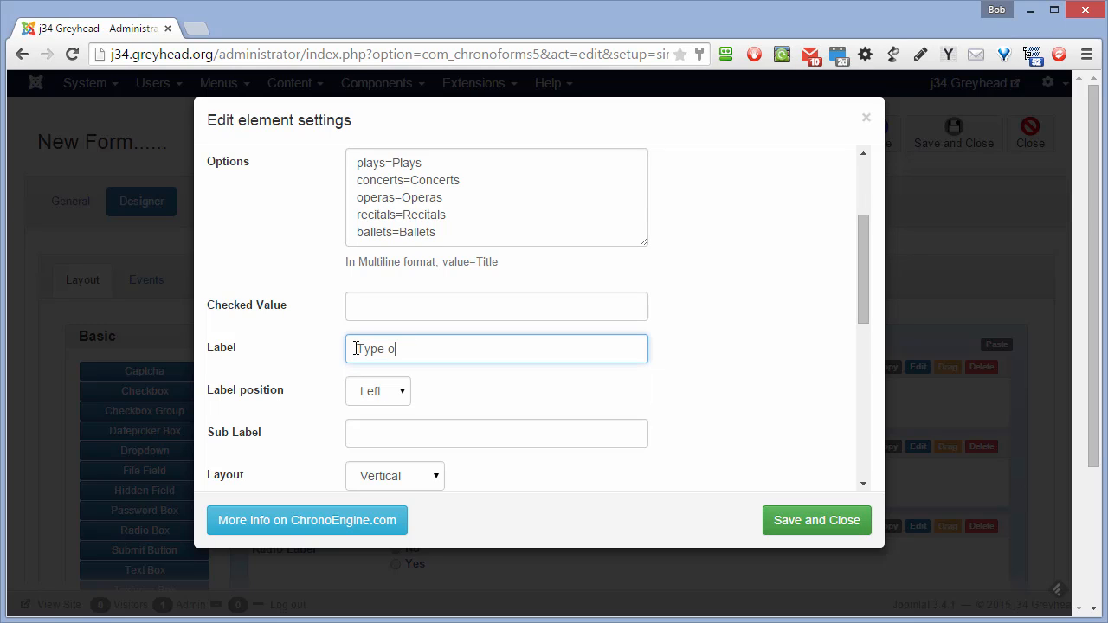
pyautogui.write('of e')
pyautogui.scroll(2, 550, 327)
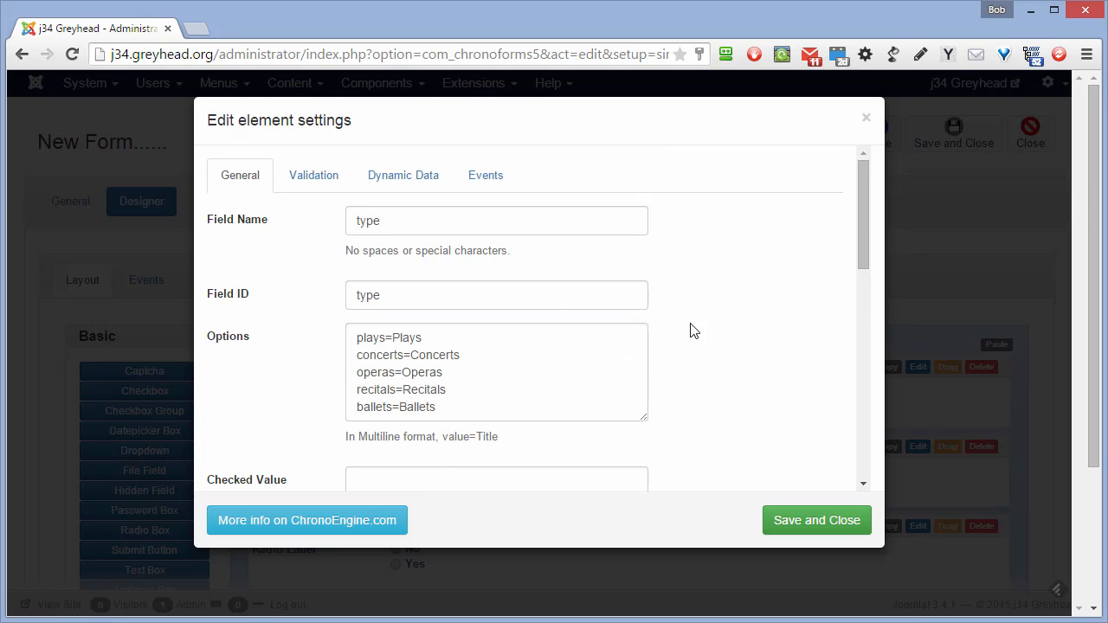
pyautogui.click(808, 525)
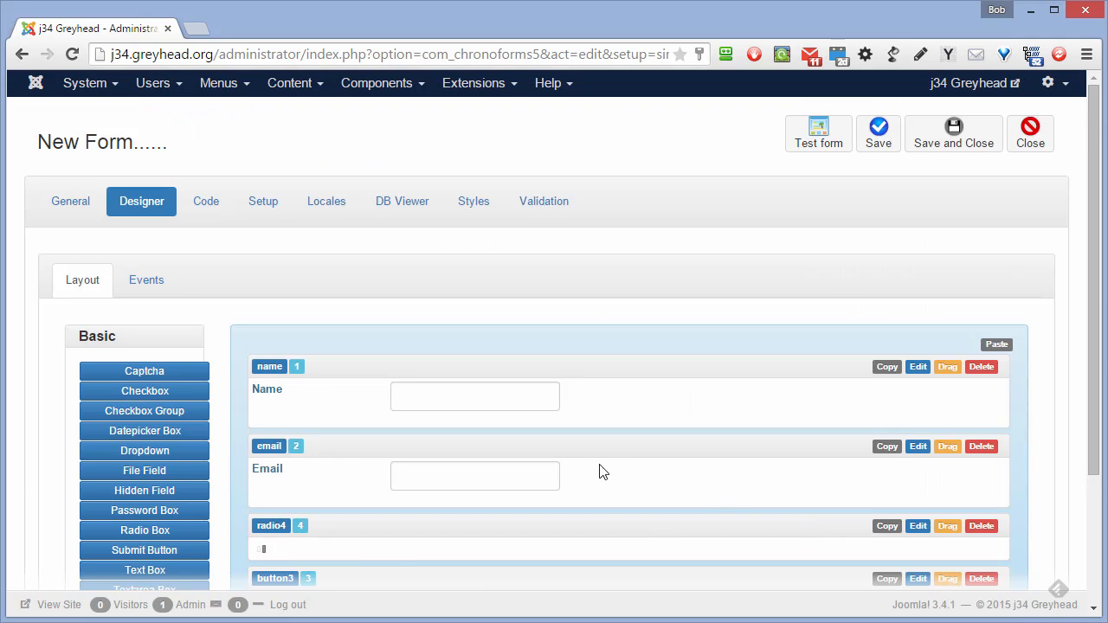
# - Add an Advanced Custom element and move it to the top of the form
pyautogui.scroll(-3, 606, 465)
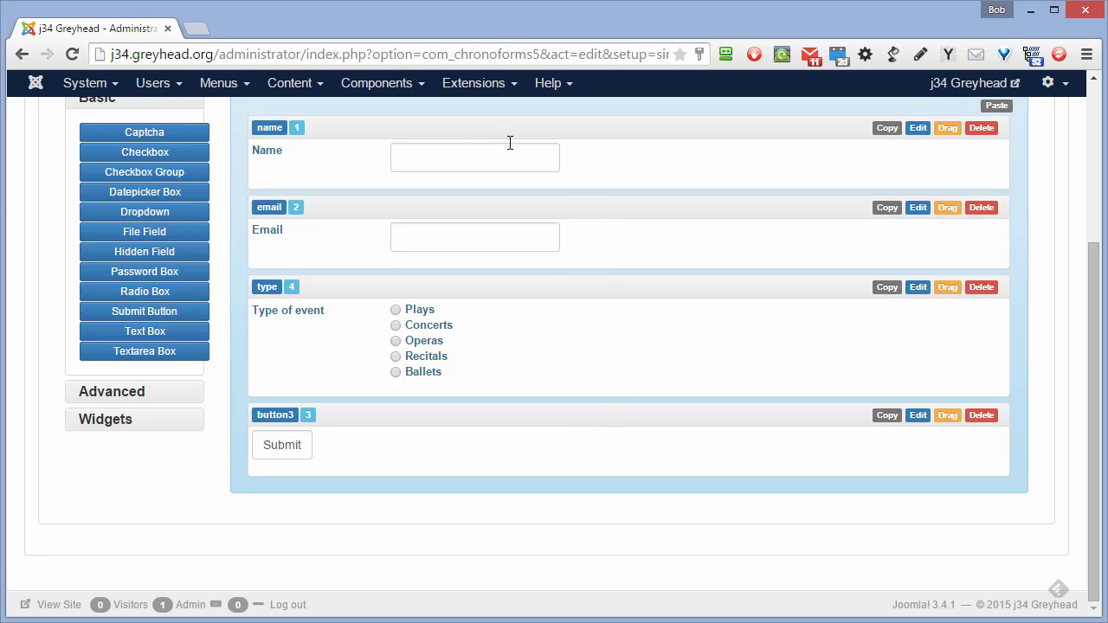
pyautogui.click(112, 396)
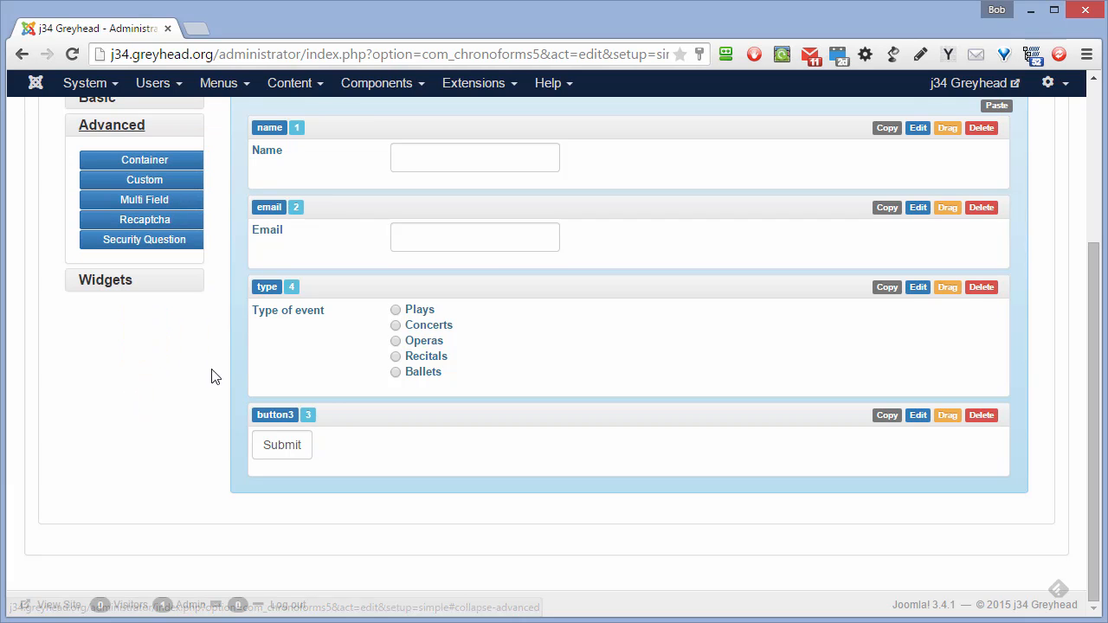
pyautogui.moveTo(144, 184); pyautogui.dragTo(246, 380)
pyautogui.moveTo(949, 498); pyautogui.dragTo(975, 154)
# - Clear the custom element's label and set its code to <h3>Tell me about upcoming events</h3>
pyautogui.click(919, 130)
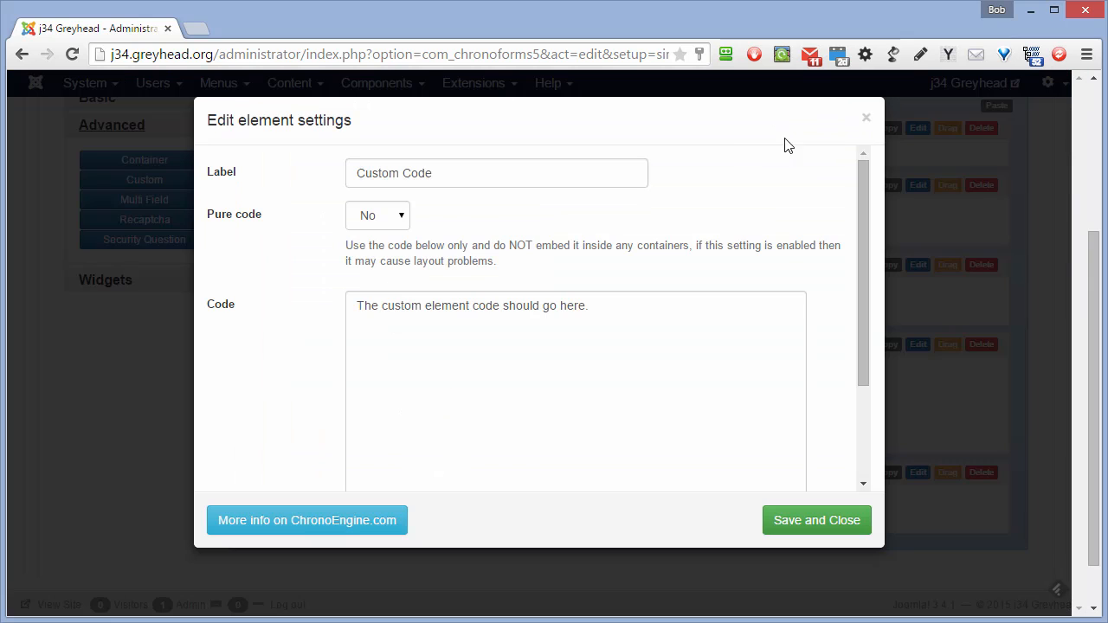
pyautogui.tripleClick(440, 173)
pyautogui.press('BackSpace')
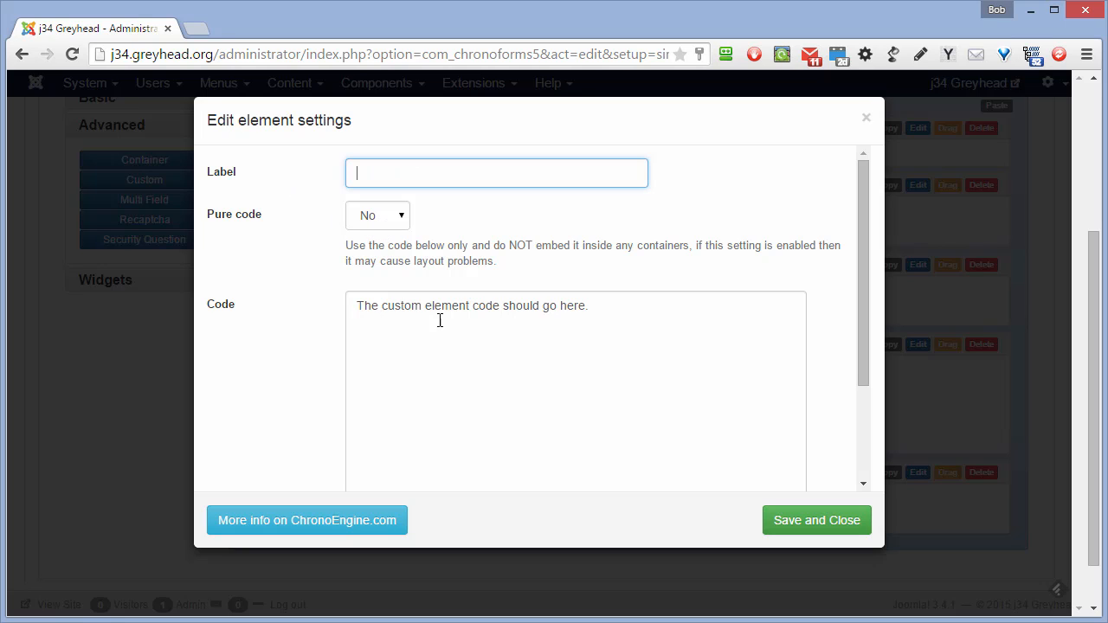
pyautogui.moveTo(595, 310); pyautogui.dragTo(334, 312)
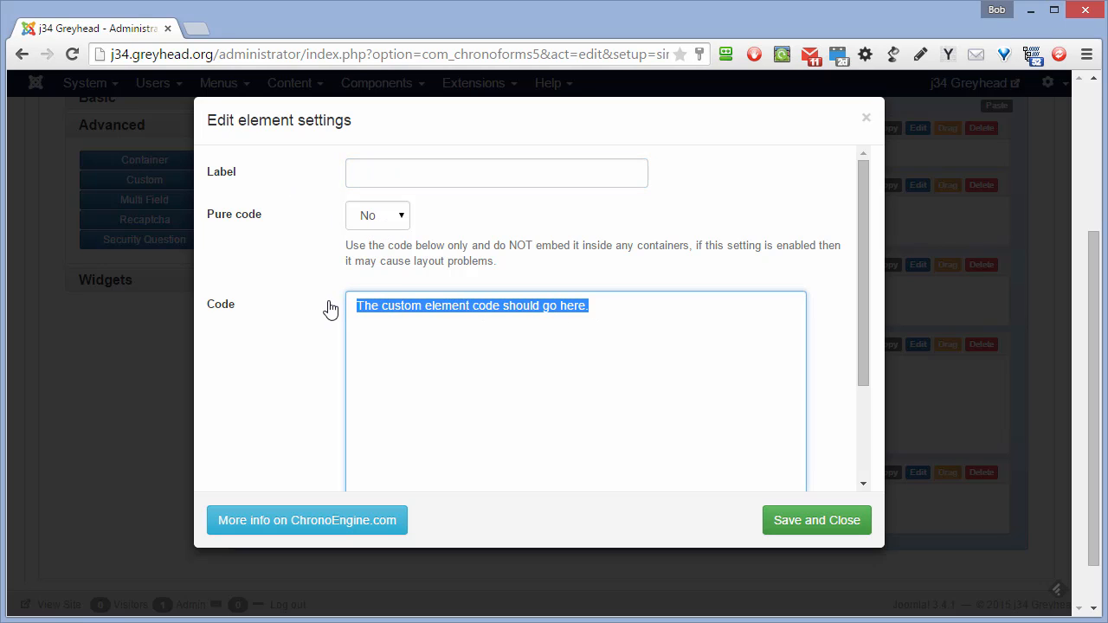
pyautogui.write('<')
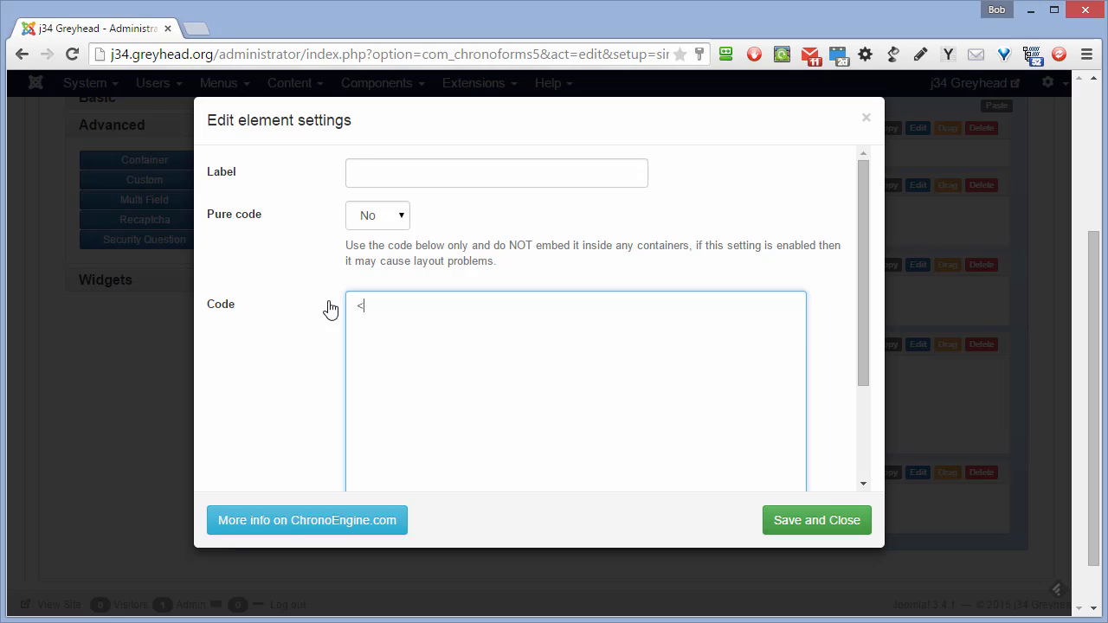
pyautogui.write('h3>Te')
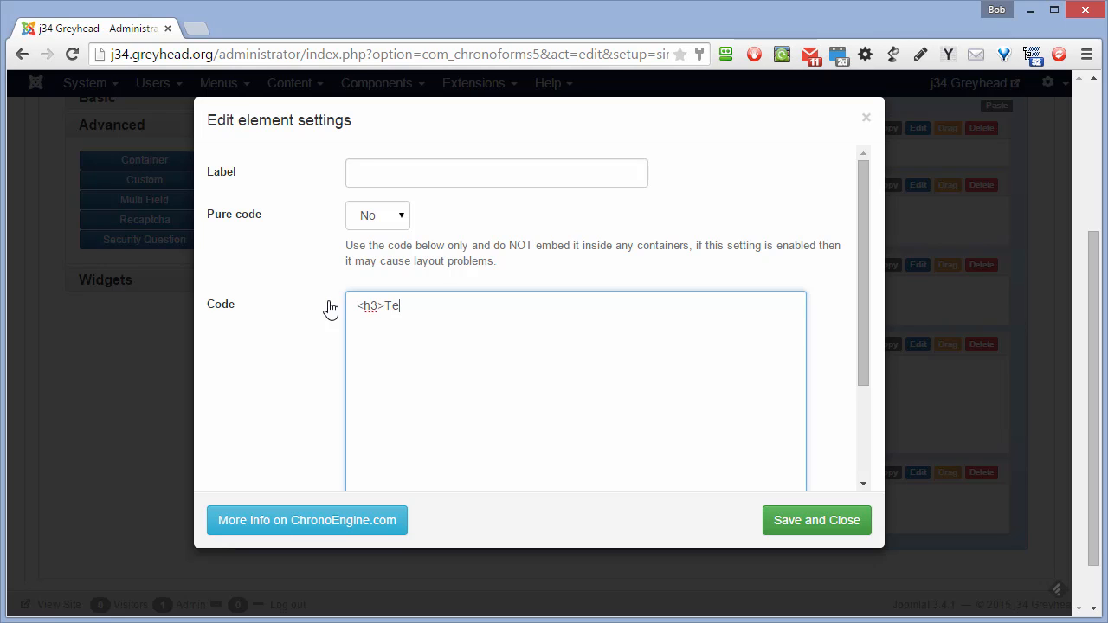
pyautogui.write('ll me about upcoming event')
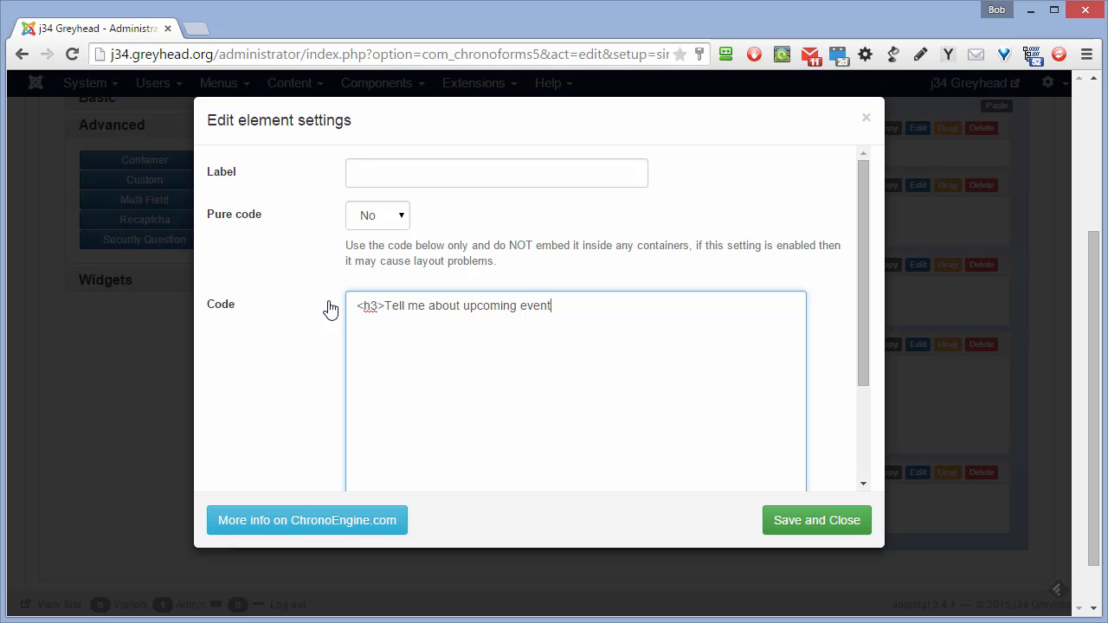
pyautogui.write('s</h3>')
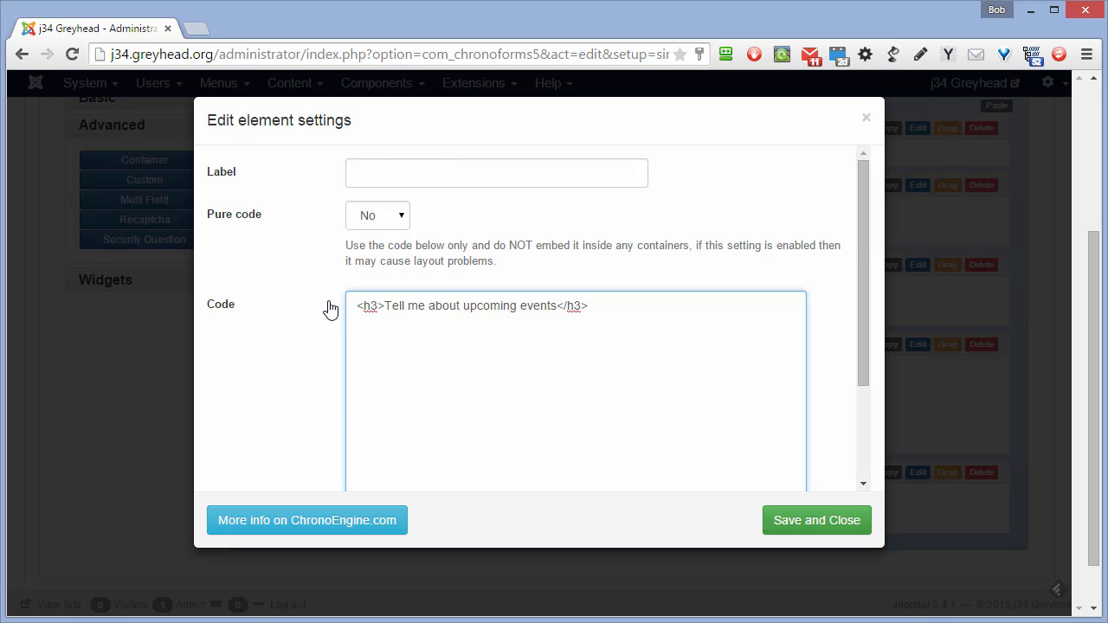
pyautogui.scroll(-2, 329, 309)
pyautogui.click(803, 519)
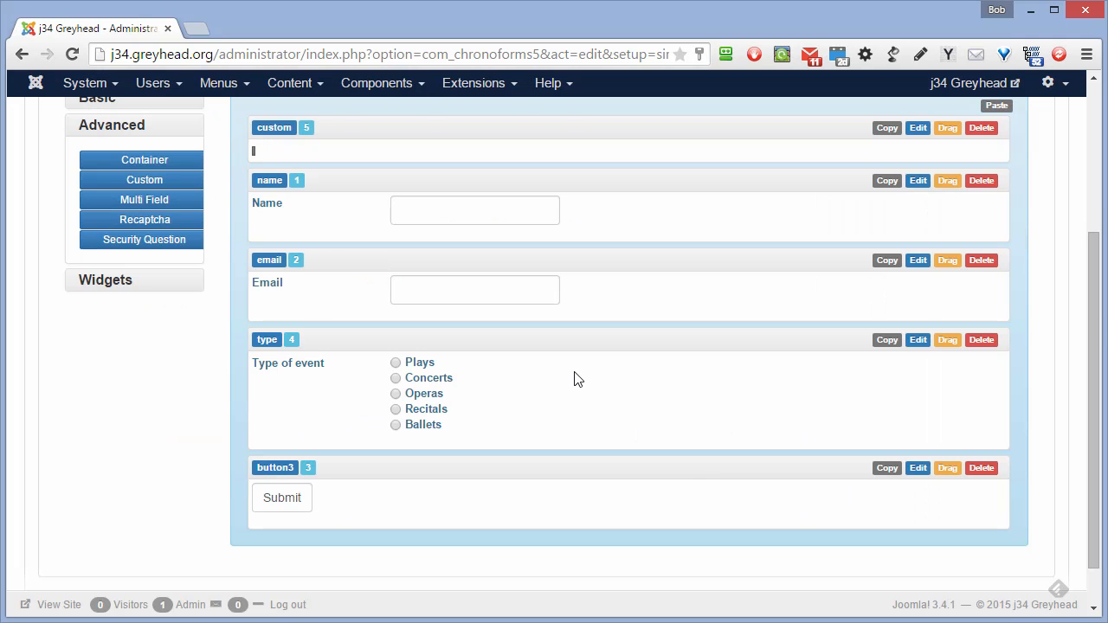
# - Save the send_info form
pyautogui.scroll(2, 571, 374)
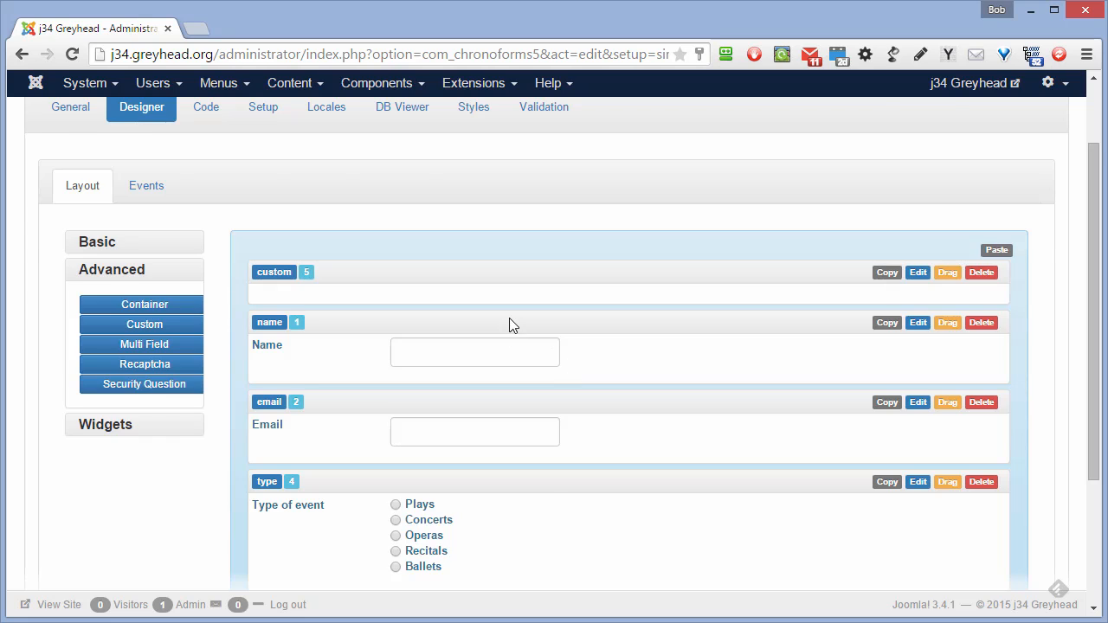
pyautogui.scroll(1, 546, 311)
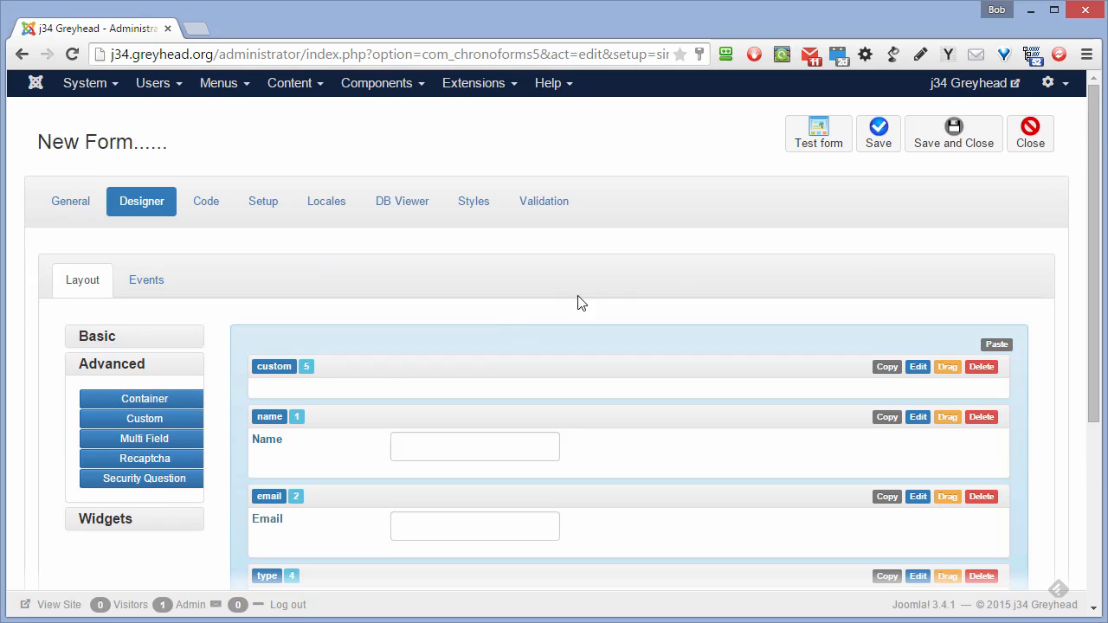
pyautogui.click(879, 139)
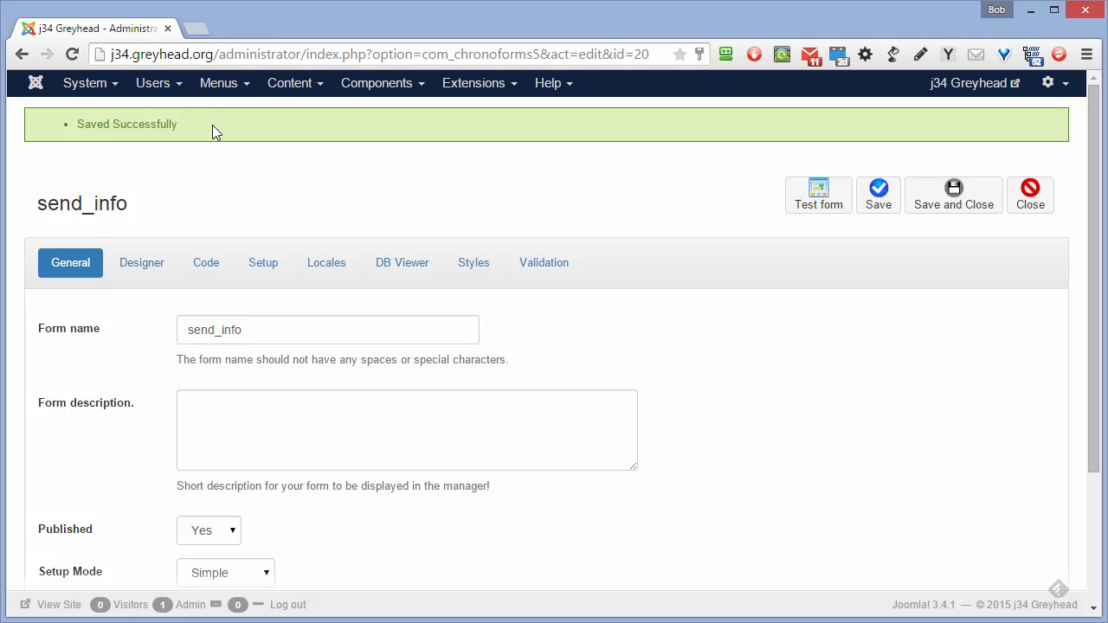
# - Test the send_info form on the site front end and scroll through its fields
pyautogui.click(819, 205)
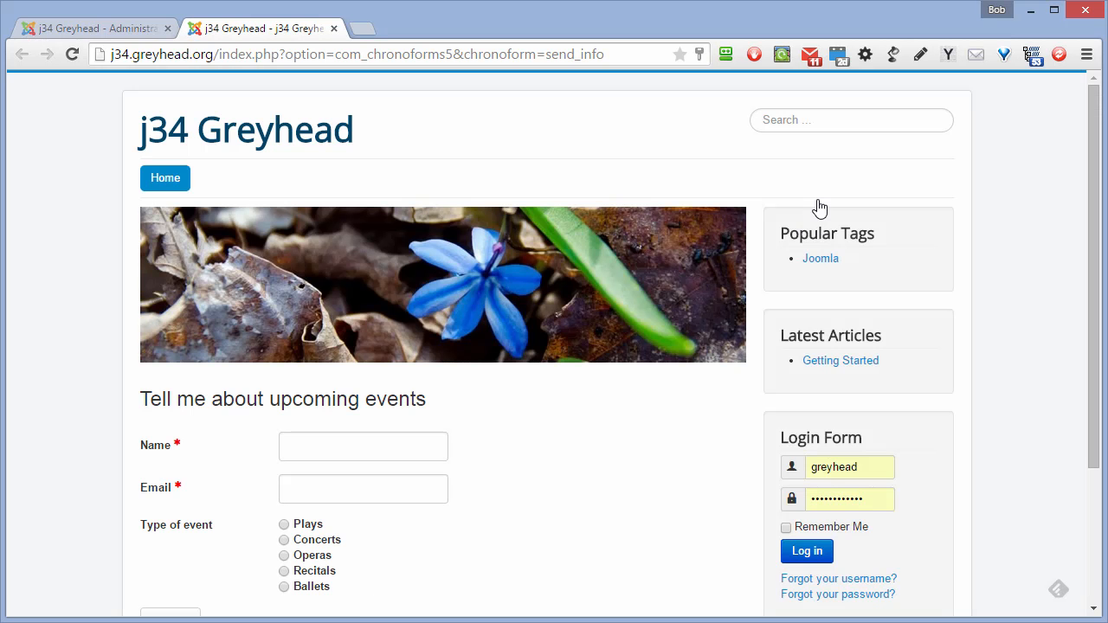
pyautogui.scroll(-3, 613, 275)
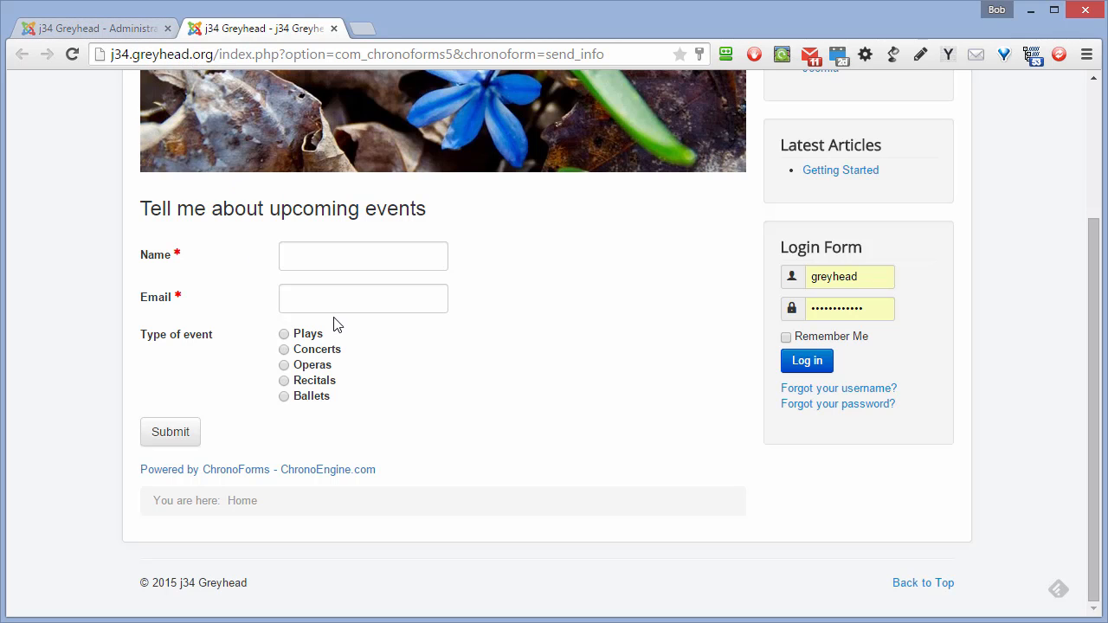
# - Write the Thanks Message: 'Dear {name}, Thank you for asking…upcoming {type}. We'll be in touch'
pyautogui.click(142, 27)
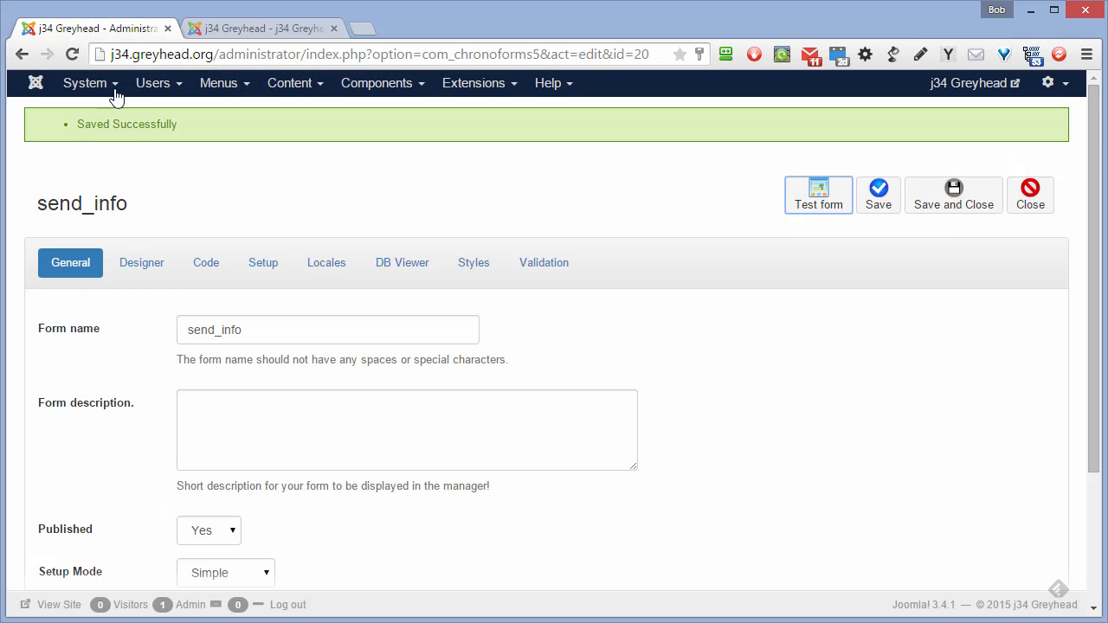
pyautogui.click(268, 270)
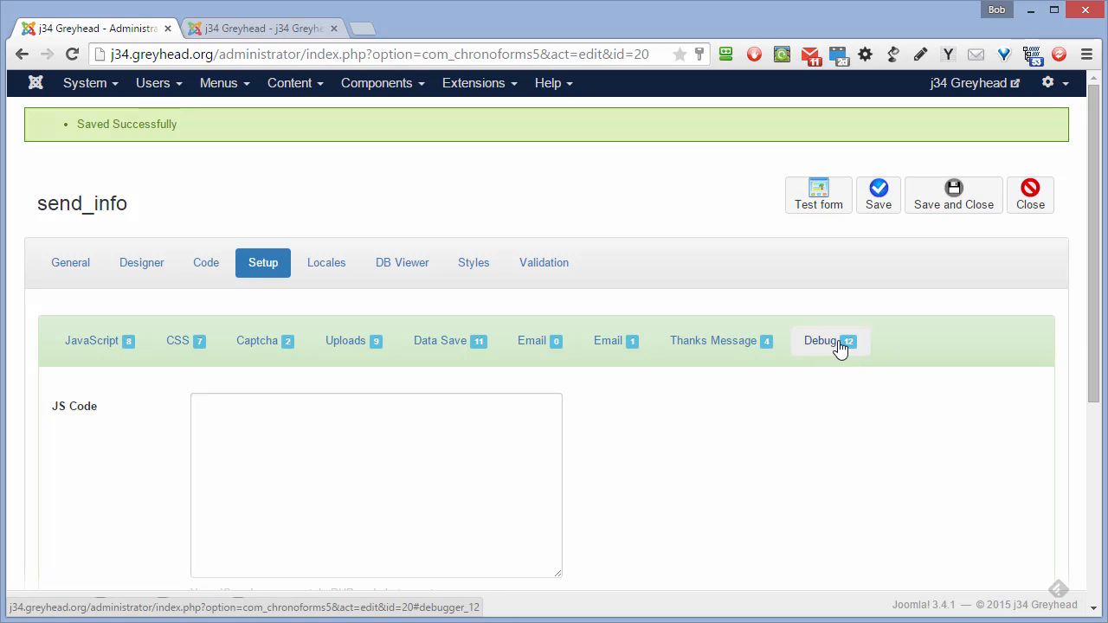
pyautogui.click(732, 351)
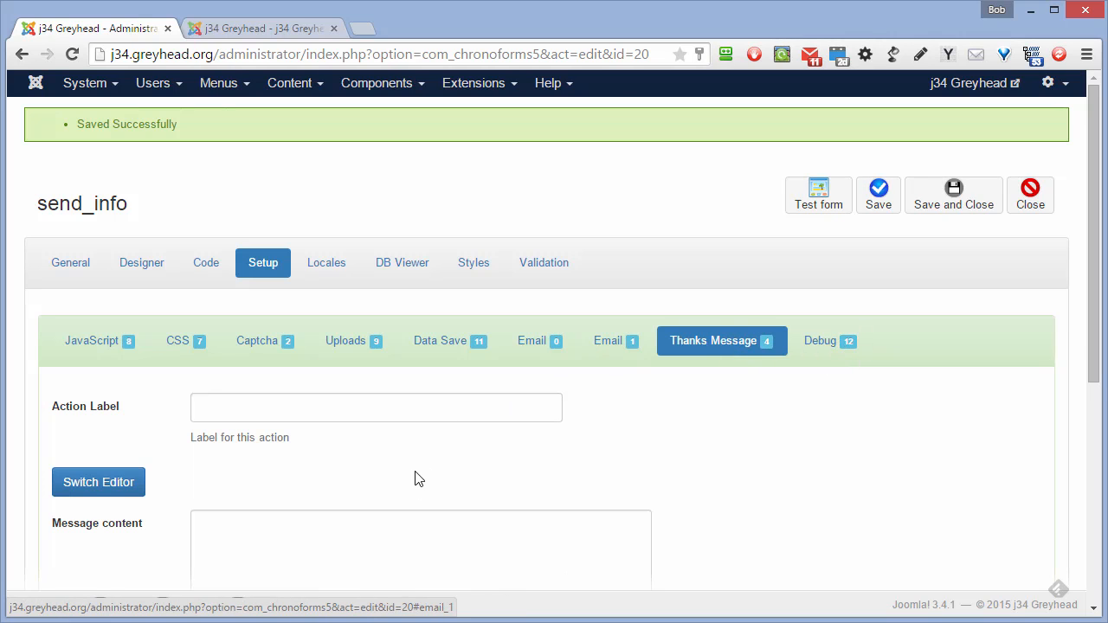
pyautogui.scroll(-2, 413, 483)
pyautogui.click(312, 409)
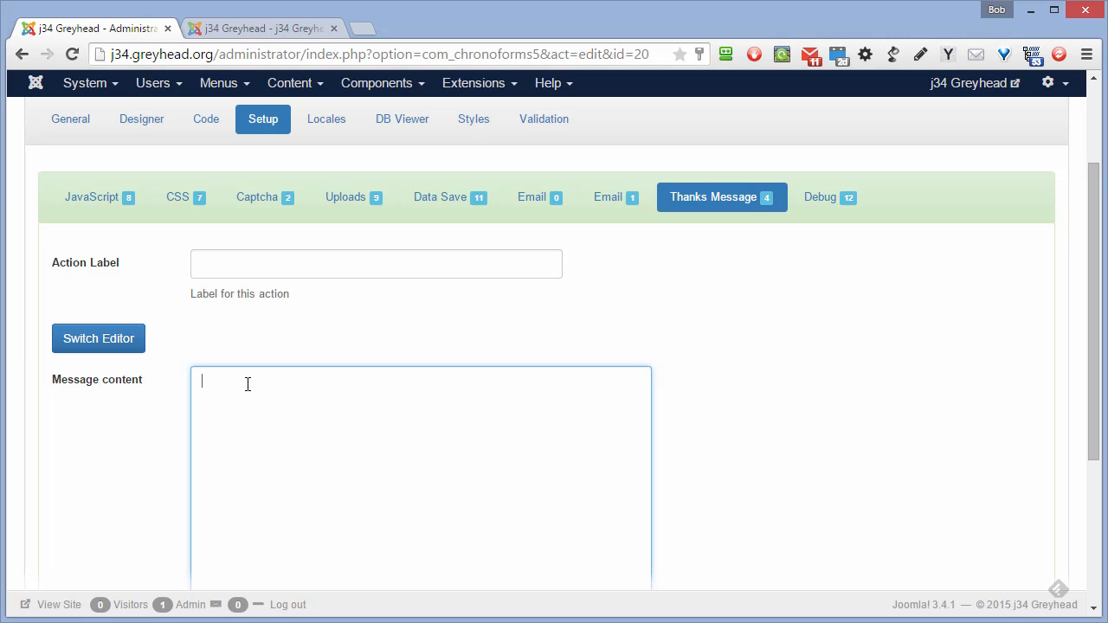
pyautogui.write('Dea')
pyautogui.write('r ')
pyautogui.write('{name')
pyautogui.write('}')
pyautogui.write(',')
pyautogui.write('Thank')
pyautogui.write(' youf ro')
pyautogui.write(' a')
pyautogui.press('BackSpace')
pyautogui.press('BackSpace')
pyautogui.press('BackSpace')
pyautogui.press('BackSpace')
pyautogui.press('BackSpace')
pyautogui.press('BackSpace')
pyautogui.write('for asking abo')
pyautogui.press('BackSpace')
pyautogui.press('BackSpace')
pyautogui.press('BackSpace')
pyautogui.write('for informatio')
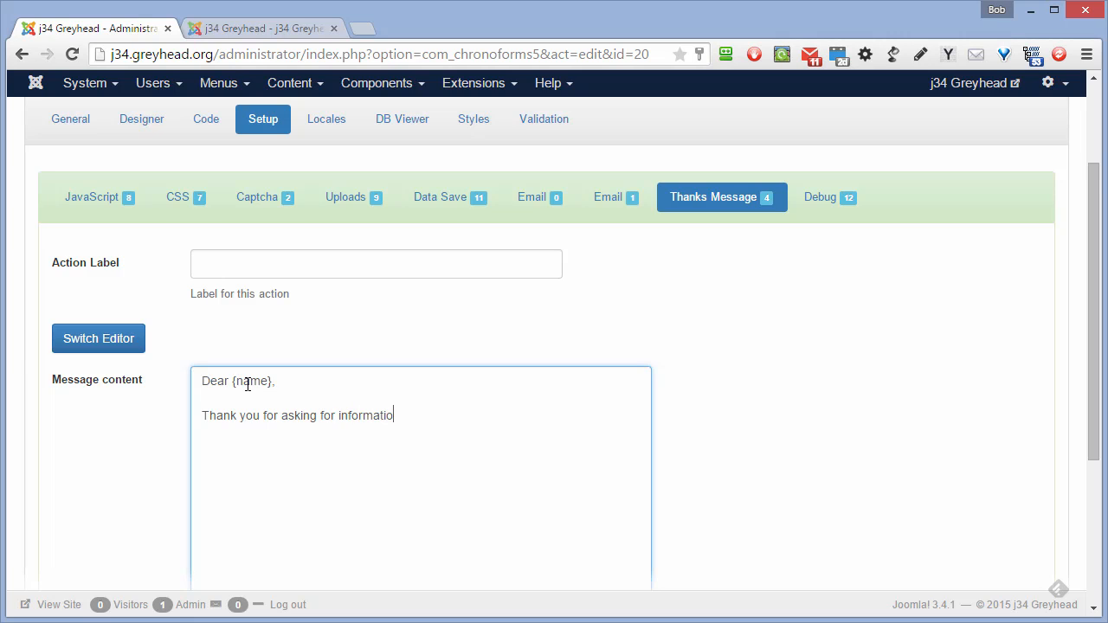
pyautogui.write('n about upcoming ')
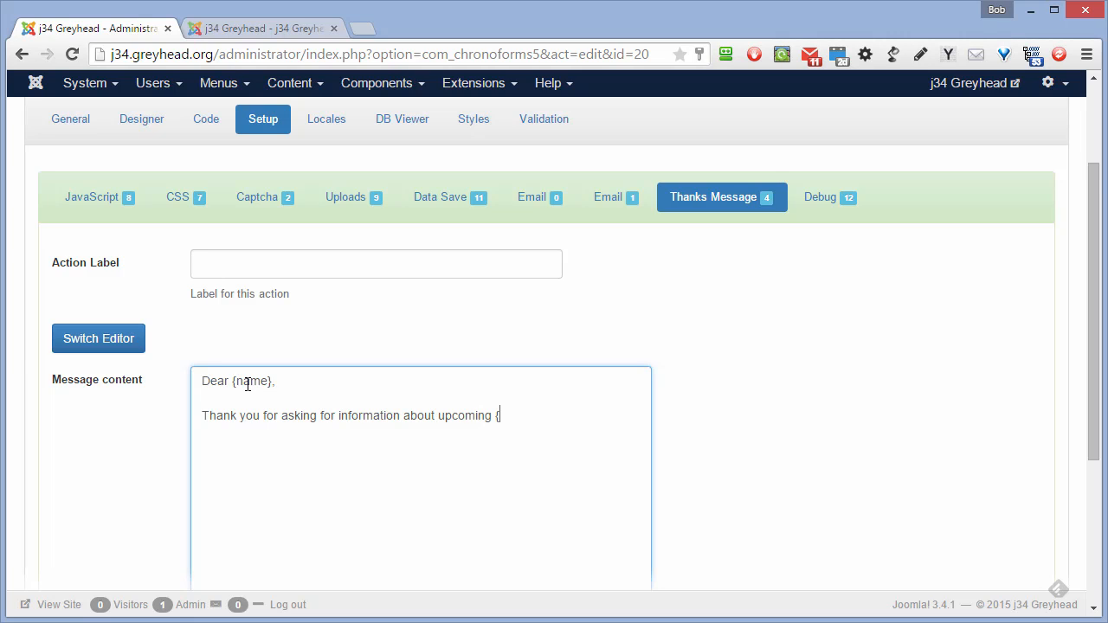
pyautogui.write('{type')
pyautogui.write('}.  ')
pyautogui.write('We')
pyautogui.write("'ll be i")
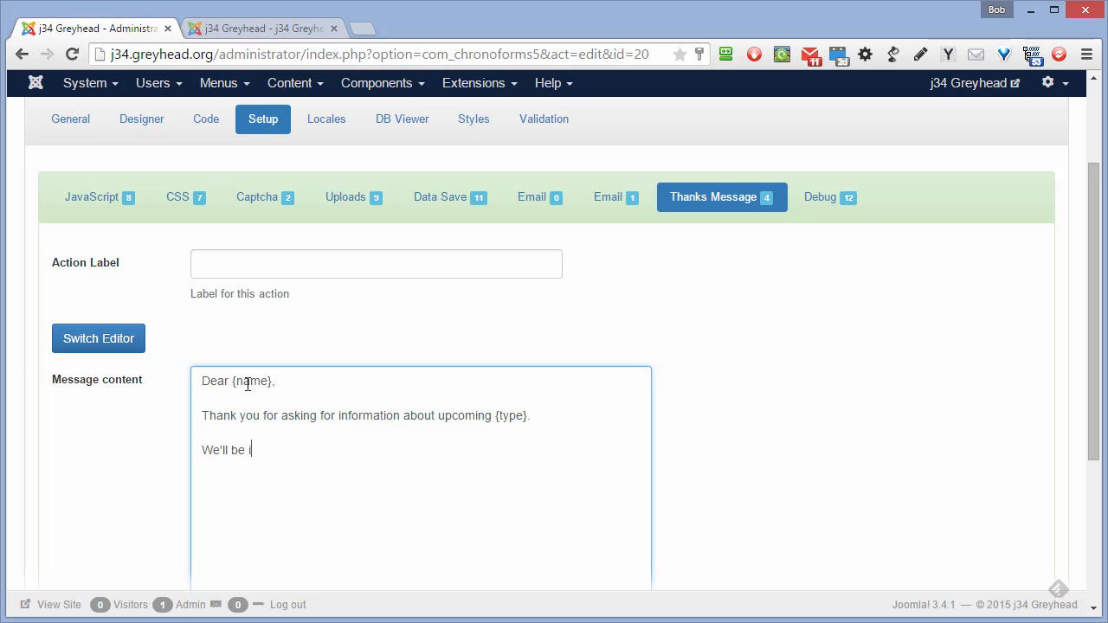
pyautogui.write('n touch.')
# - Wrap each of the message's three lines in <p></p> tags
pyautogui.click(203, 381)
pyautogui.write('<p>')
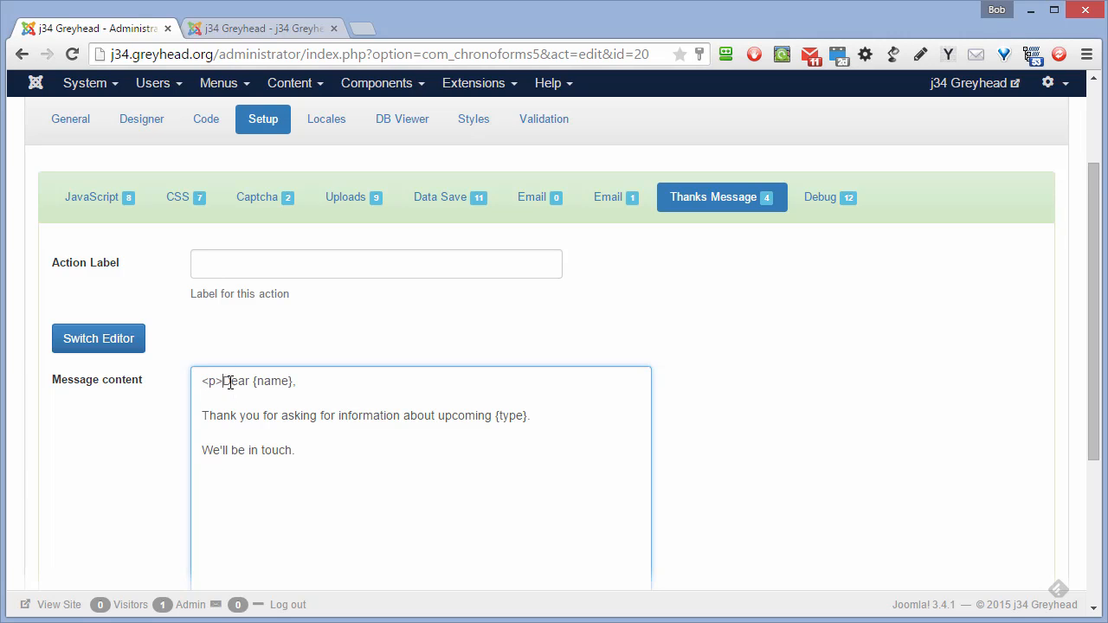
pyautogui.moveTo(223, 381); pyautogui.dragTo(192, 387)
pyautogui.hotkey('ctrl', 'c')
pyautogui.click(313, 384)
pyautogui.hotkey('ctrl', 'v')
pyautogui.click(303, 381)
pyautogui.write('/')
pyautogui.click(202, 416)
pyautogui.hotkey('ctrl', 'v')
pyautogui.click(562, 417)
pyautogui.hotkey('ctrl', 'v')
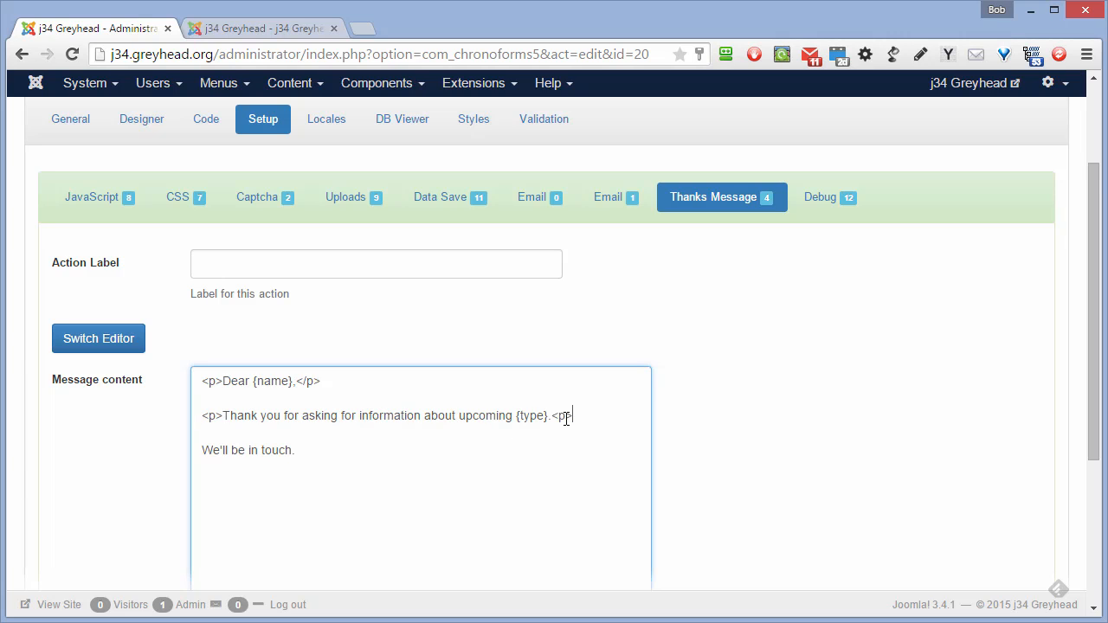
pyautogui.click(560, 416)
pyautogui.write('/')
pyautogui.click(204, 450)
pyautogui.click(376, 450)
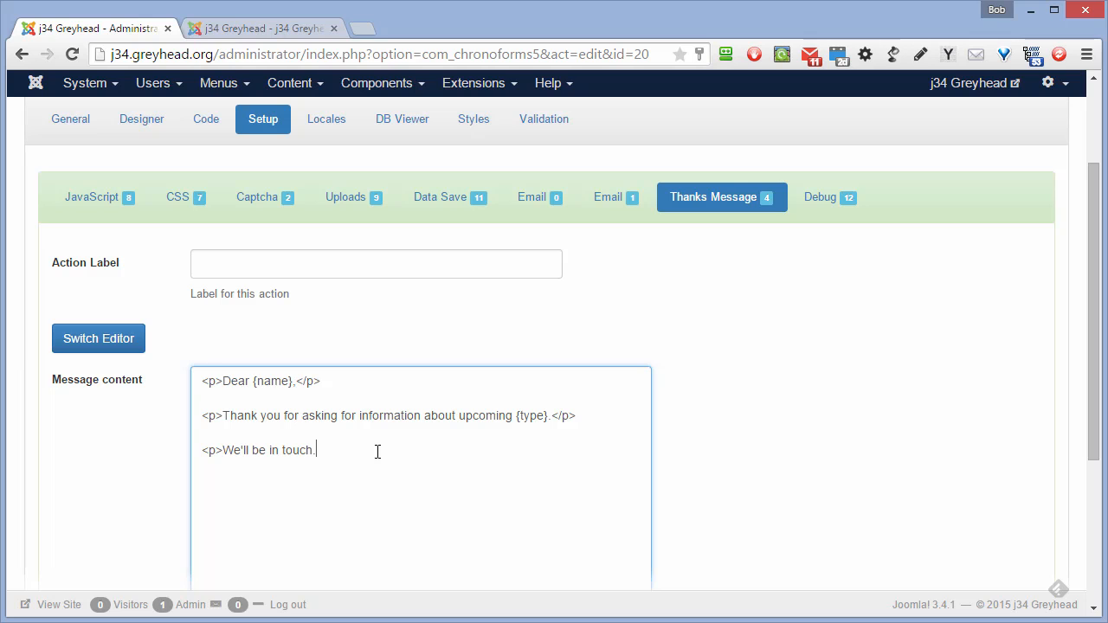
pyautogui.write('</p>')
pyautogui.scroll(-2, 323, 451)
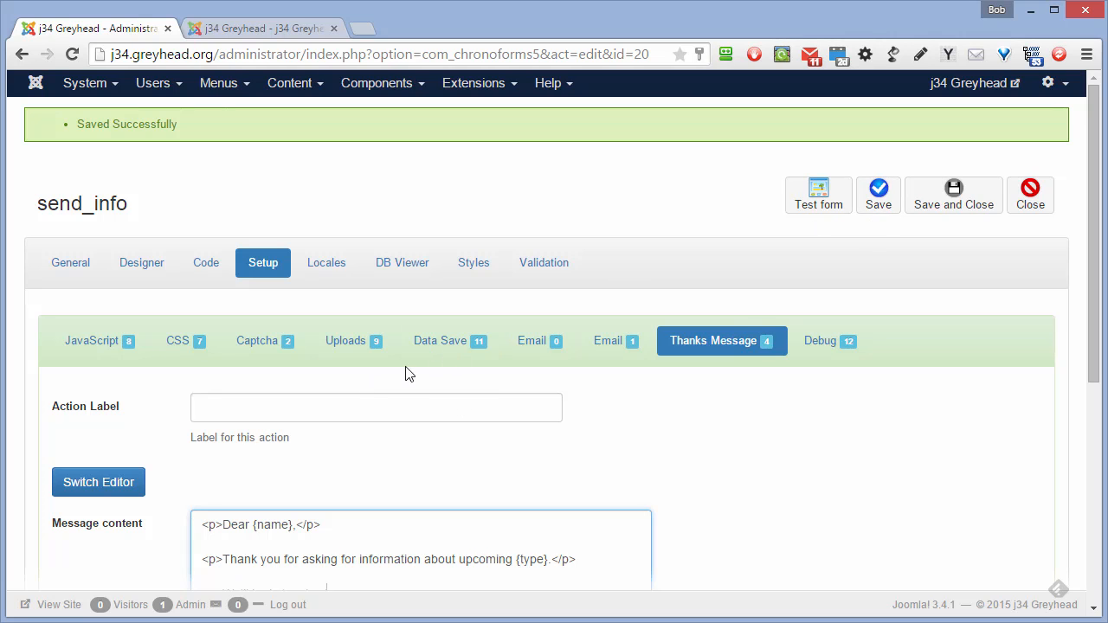
# - Label the first email action 'Email to admin' and set Enabled to Yes
pyautogui.click(537, 349)
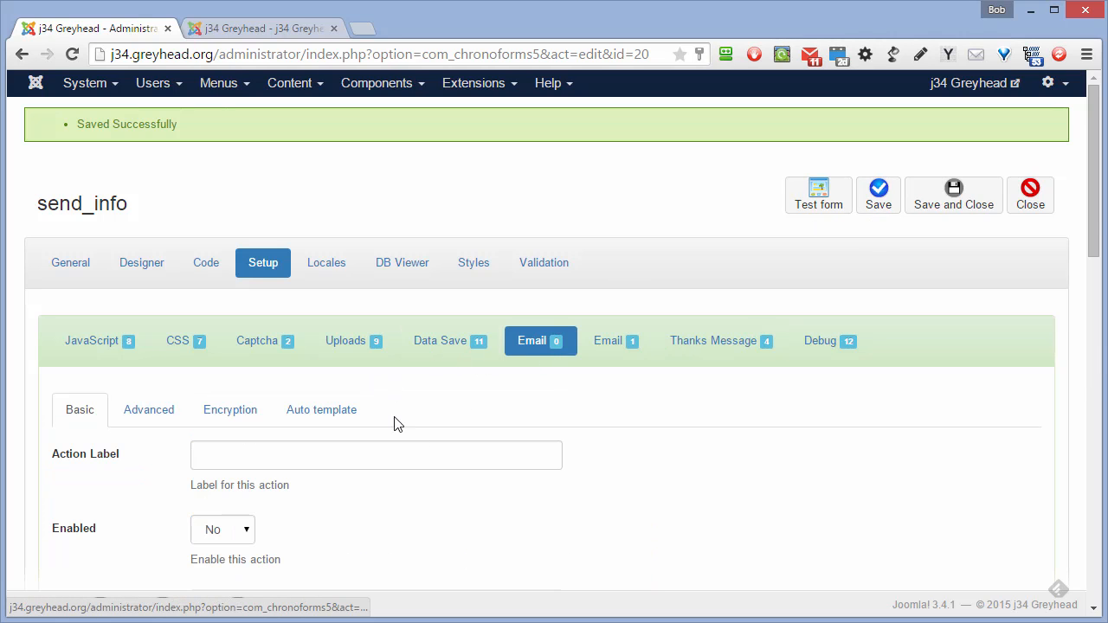
pyautogui.click(307, 464)
pyautogui.scroll(-2, 314, 458)
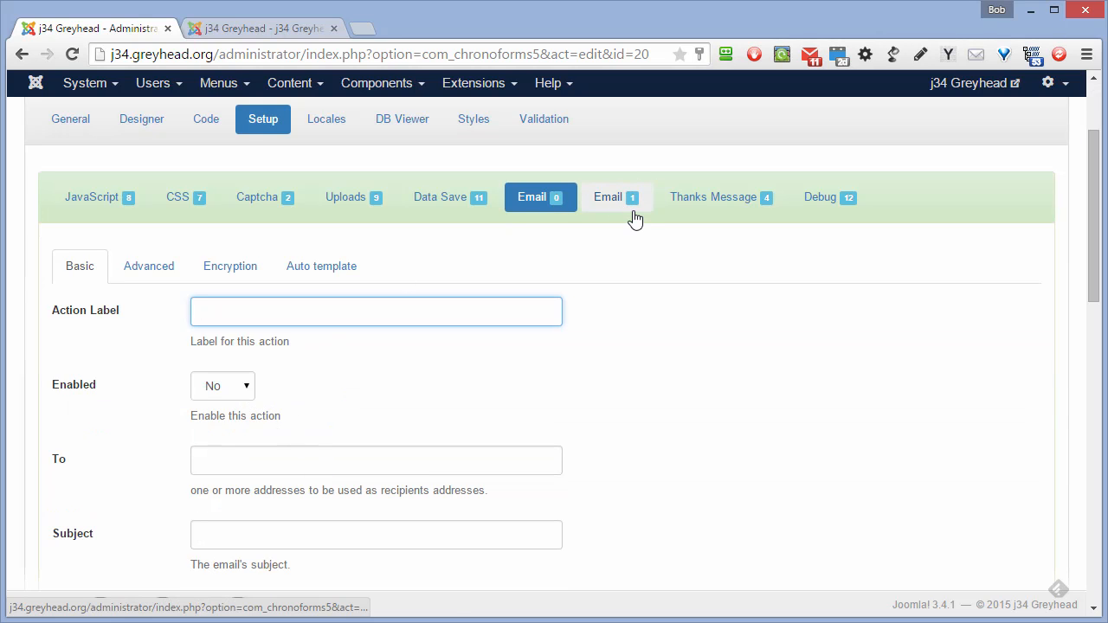
pyautogui.click(248, 386)
pyautogui.click(223, 314)
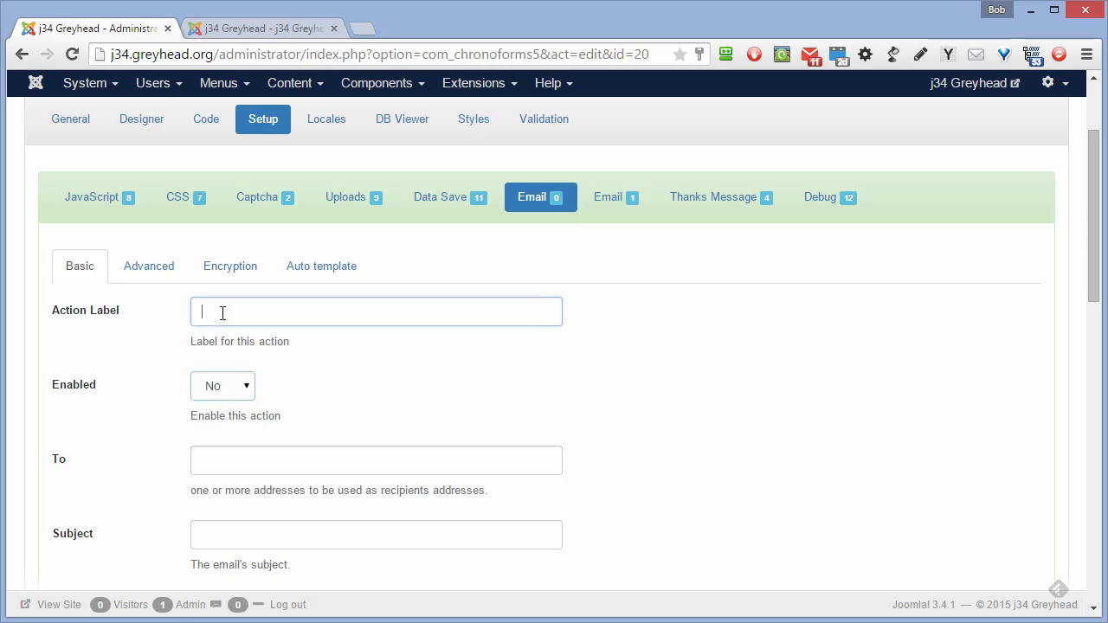
pyautogui.write('Email t')
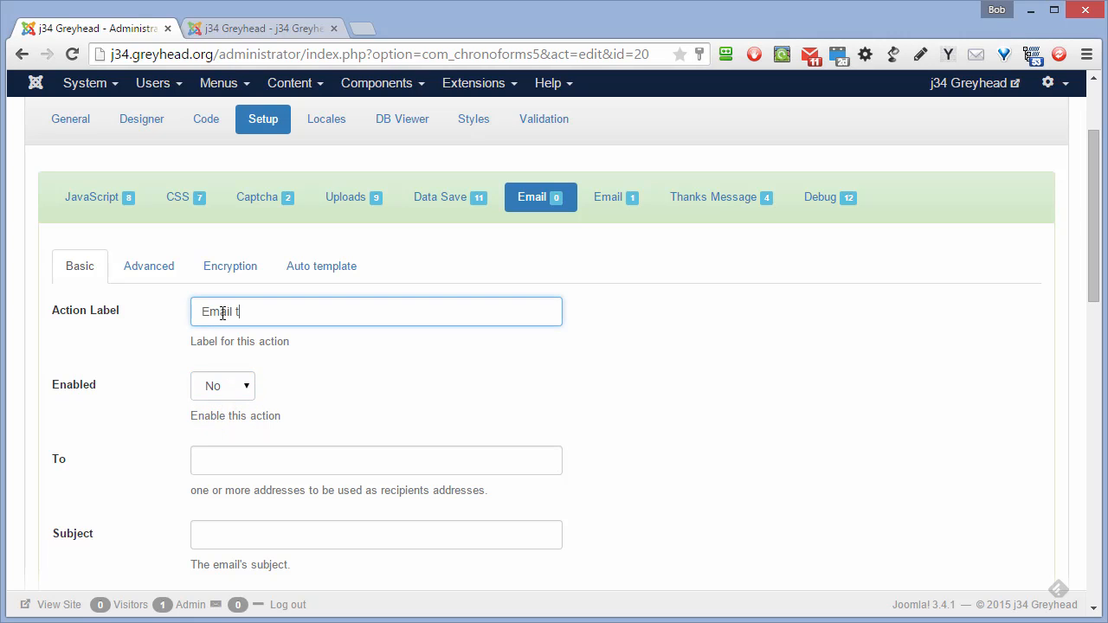
pyautogui.write('o admin')
pyautogui.click(246, 386)
pyautogui.click(240, 422)
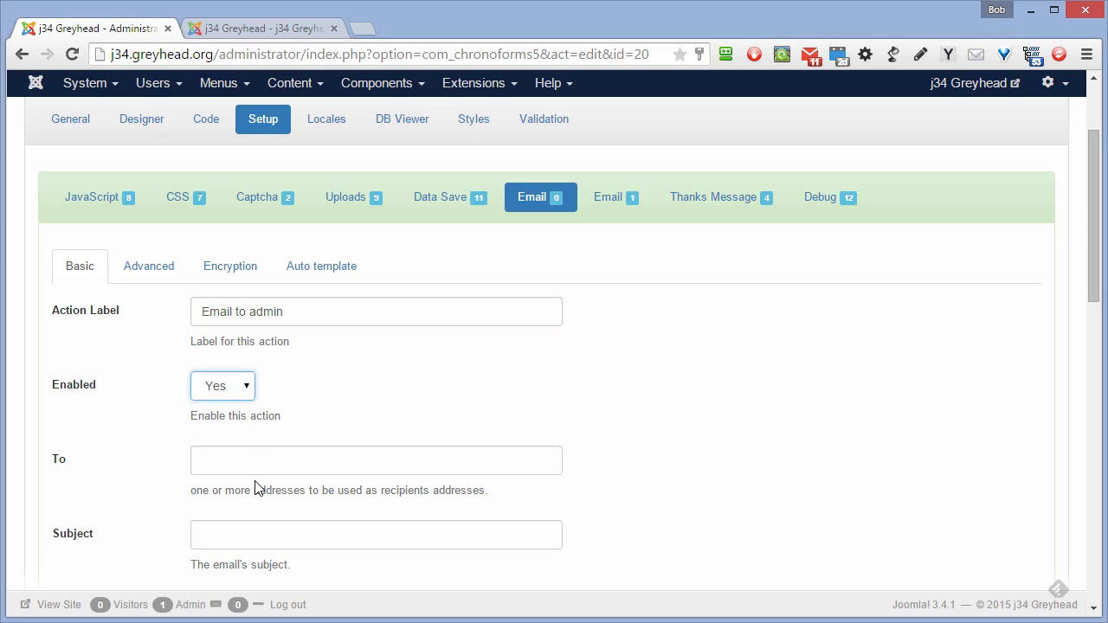
# - Enter the recipient address and the subject 'New information request'
pyautogui.click(248, 456)
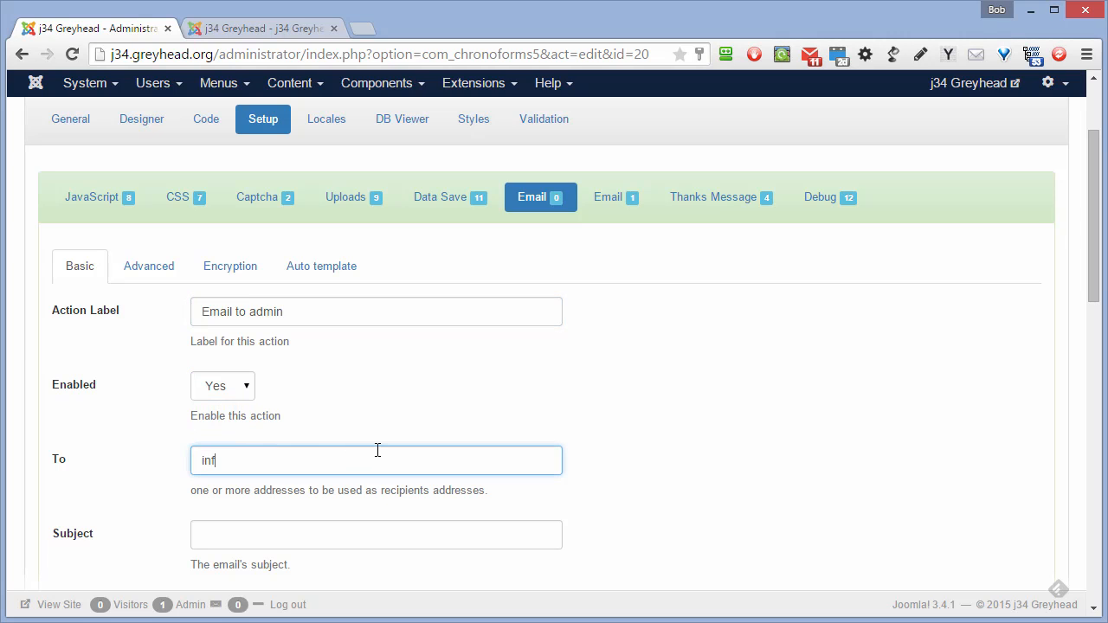
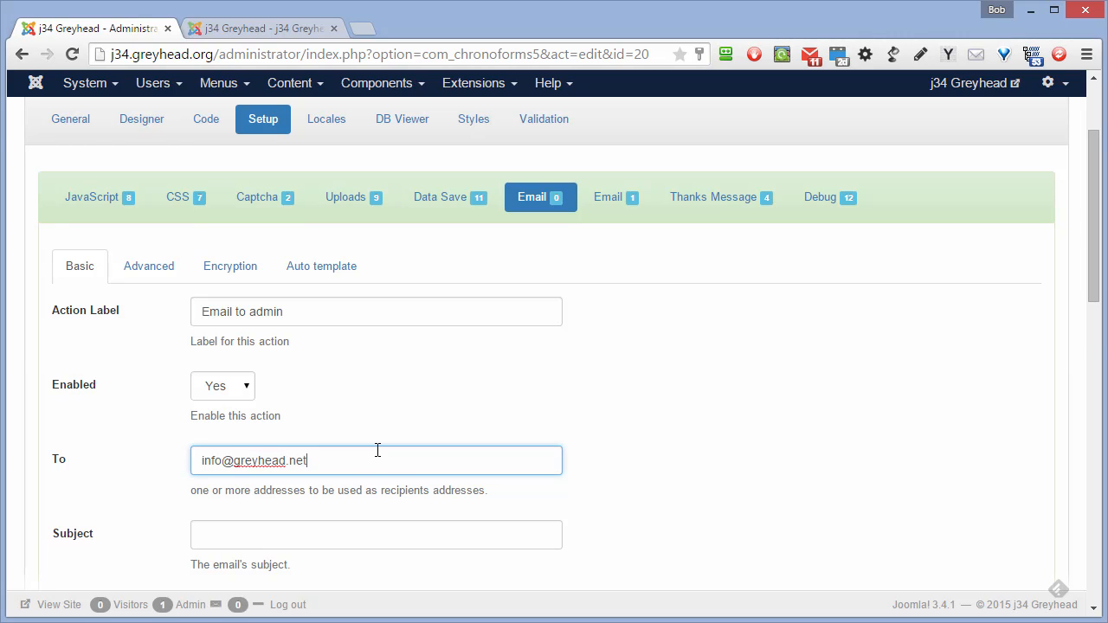
pyautogui.scroll(-2, 377, 450)
pyautogui.click(285, 381)
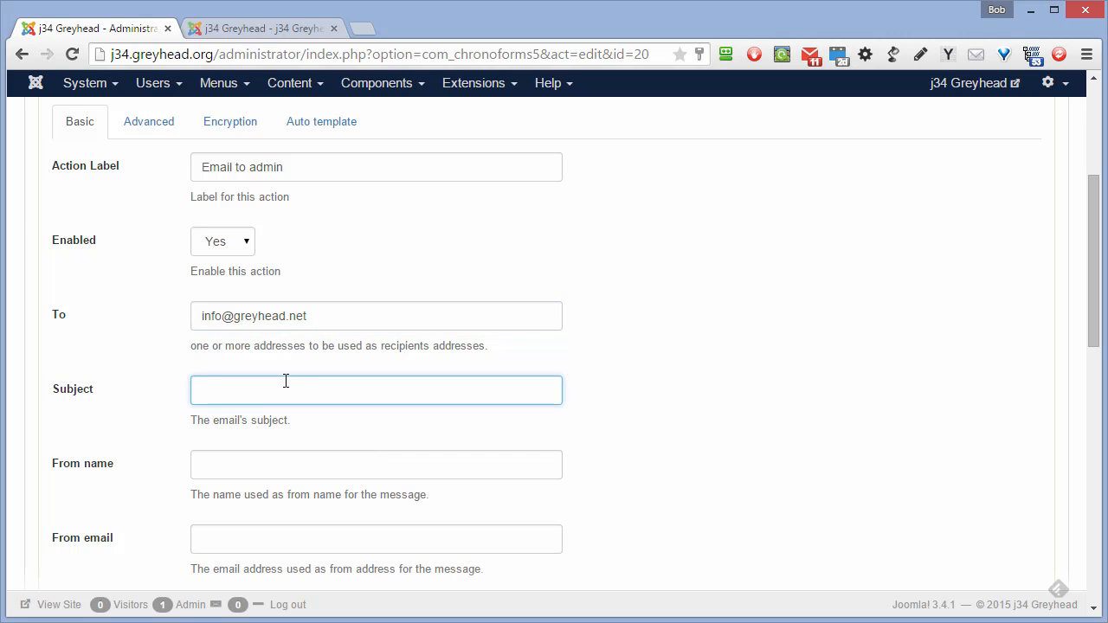
pyautogui.write('New informat')
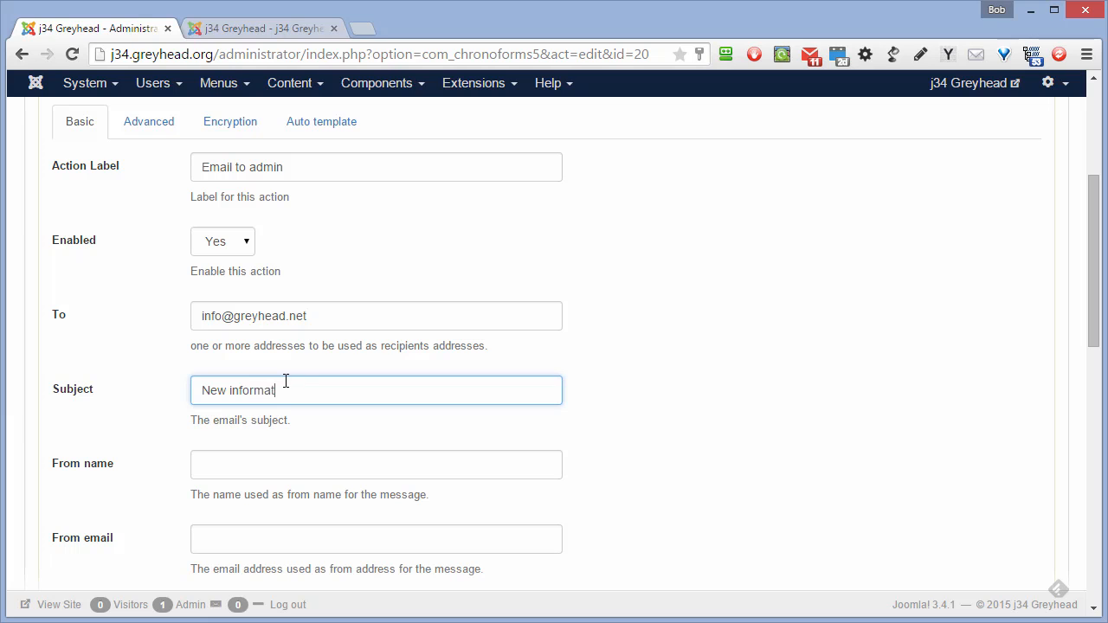
pyautogui.write('ion request')
# - Set the sender name to 'Out site' and enter the admin sender address
pyautogui.scroll(-2, 286, 381)
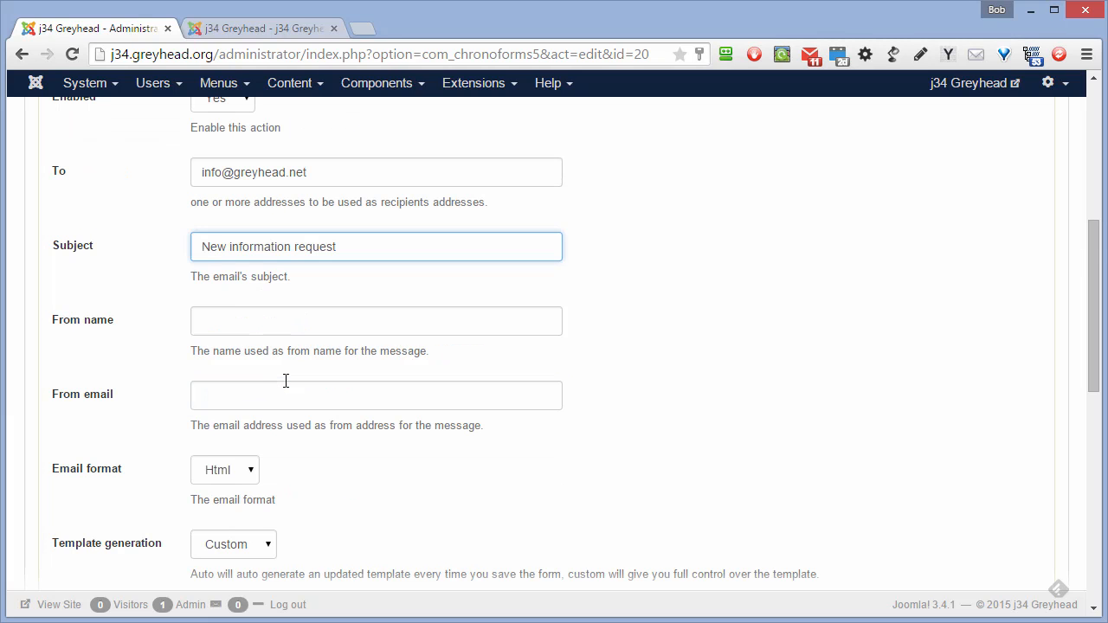
pyautogui.click(262, 322)
pyautogui.write('Out site')
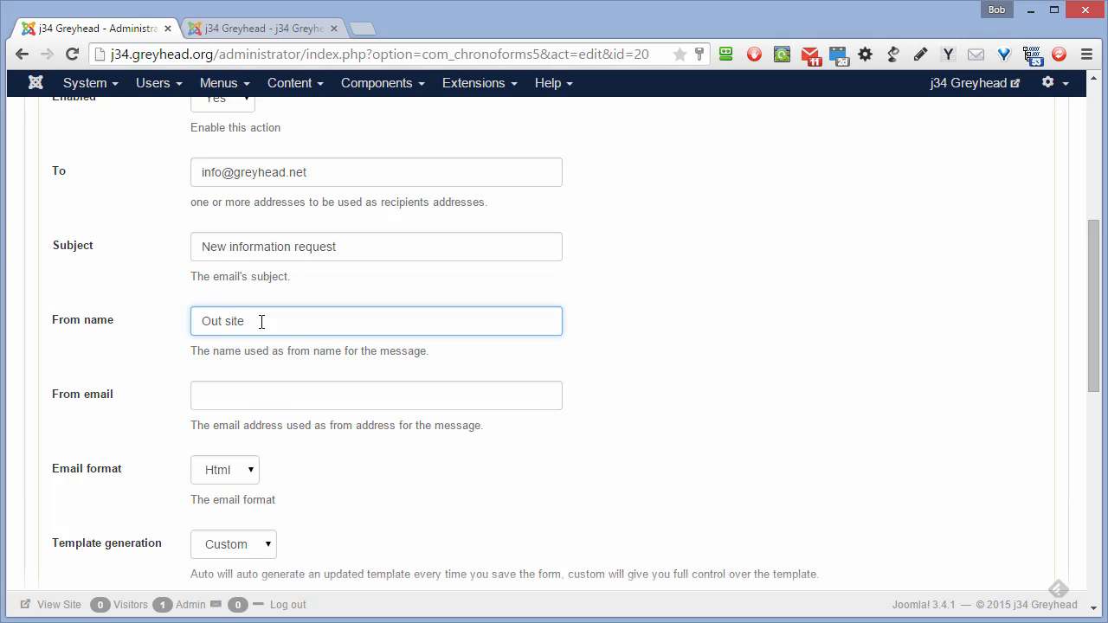
pyautogui.click(263, 396)
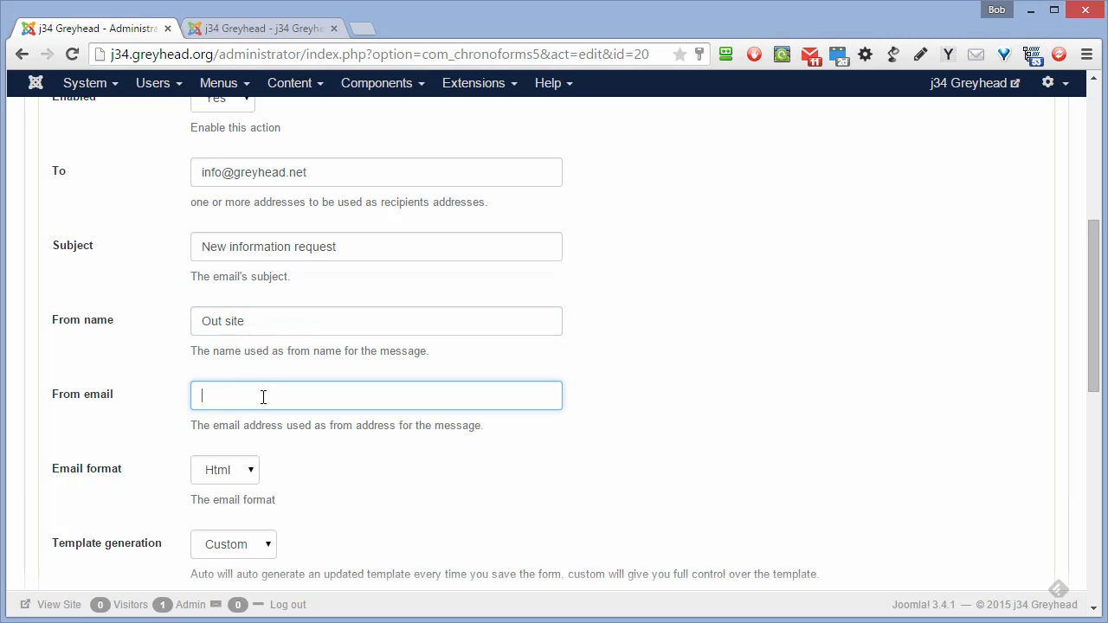
pyautogui.press('Home')
pyautogui.press('Delete')
pyautogui.press('Delete')
pyautogui.press('BackSpace')
pyautogui.press('BackSpace')
pyautogui.write('admin')
# - Delete the {custom} table row from the admin email's template
pyautogui.scroll(-2, 293, 418)
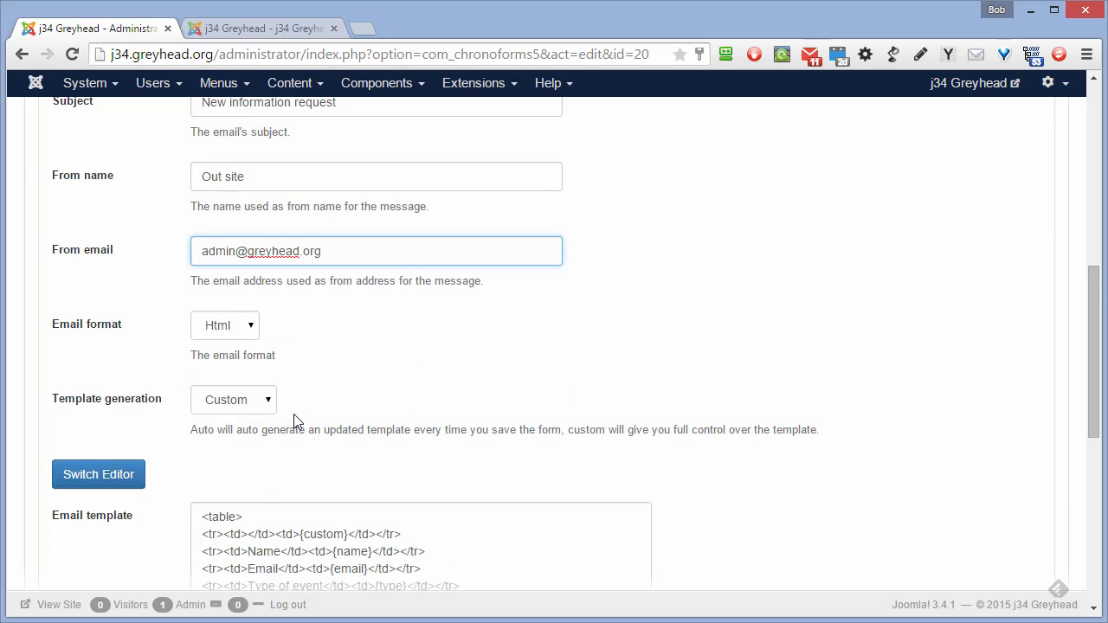
pyautogui.scroll(-2, 293, 414)
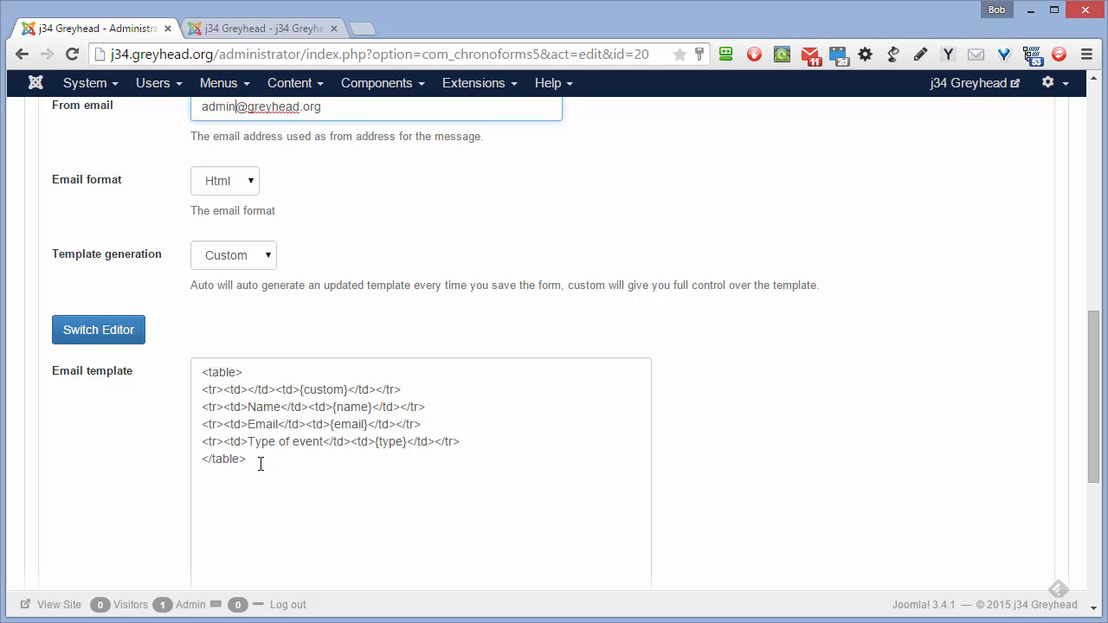
pyautogui.moveTo(427, 392); pyautogui.dragTo(190, 396)
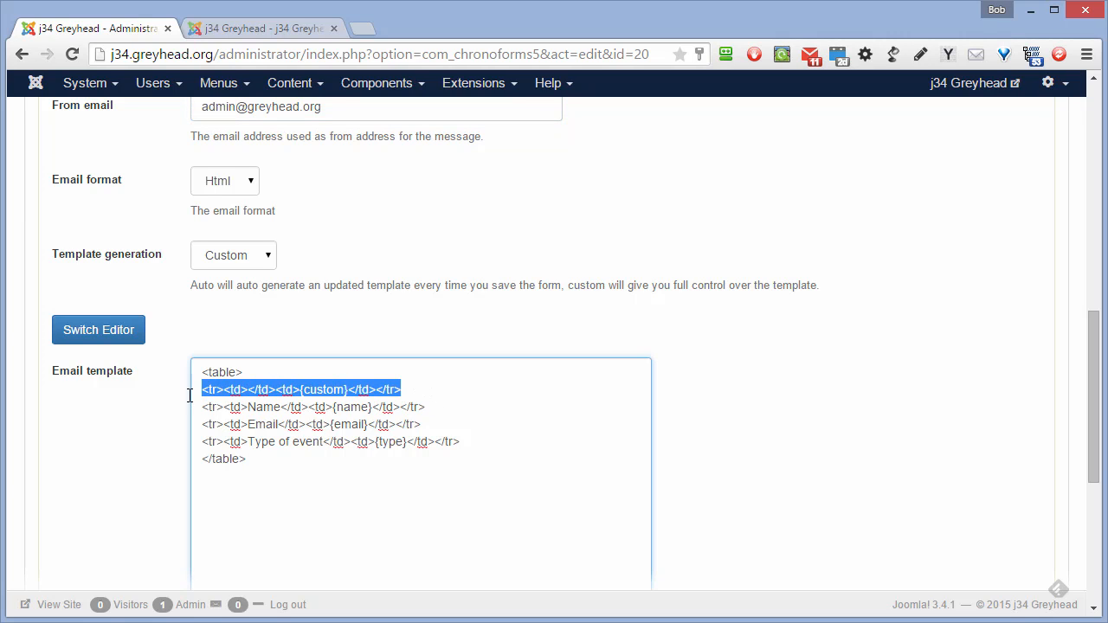
pyautogui.press('Delete')
pyautogui.press('Delete')
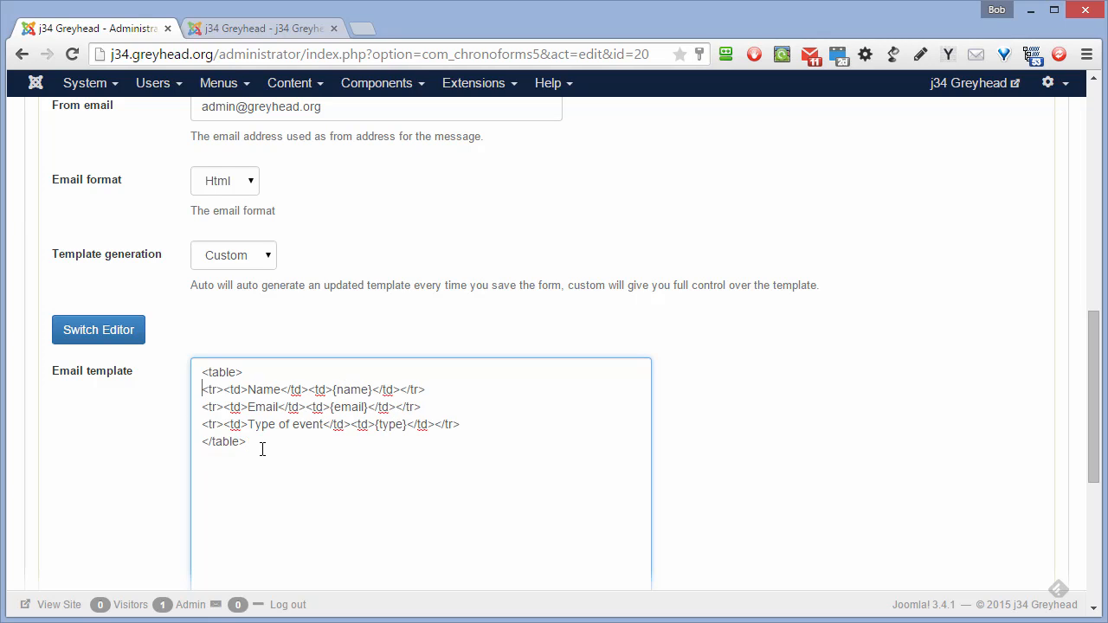
pyautogui.scroll(2, 262, 450)
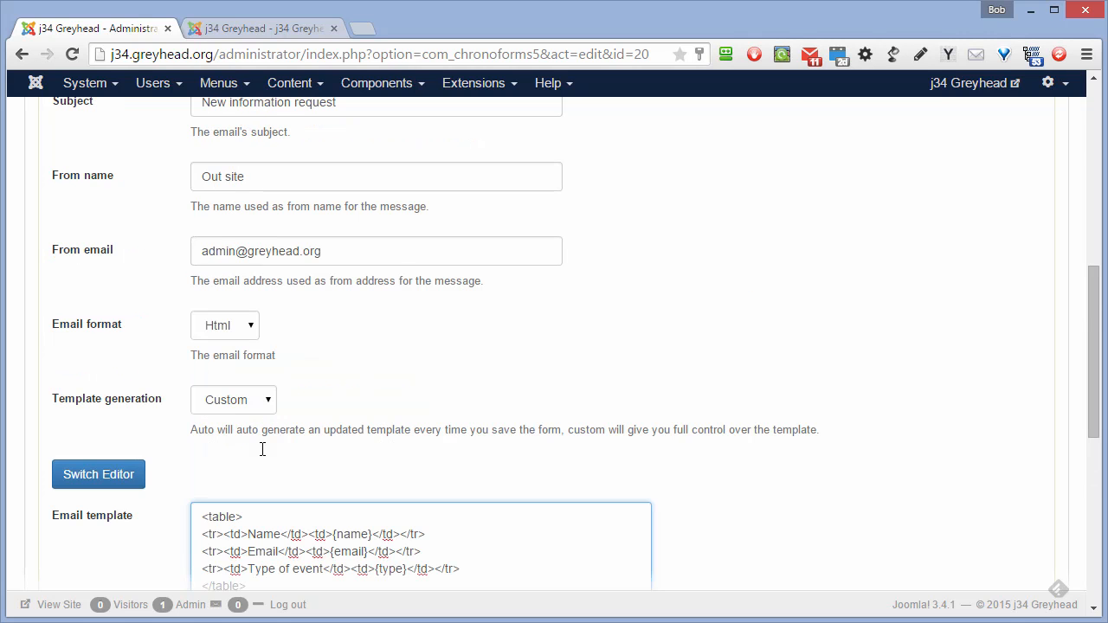
pyautogui.scroll(8, 262, 449)
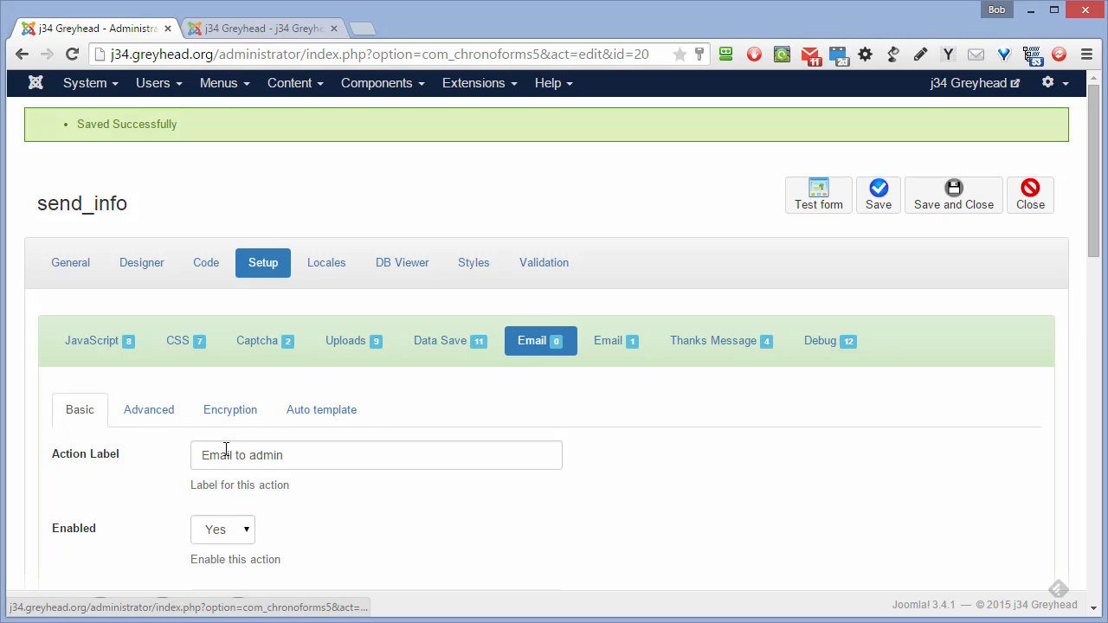
# - Label the second email action 'Email to user' and set Enabled to Yes
pyautogui.click(621, 344)
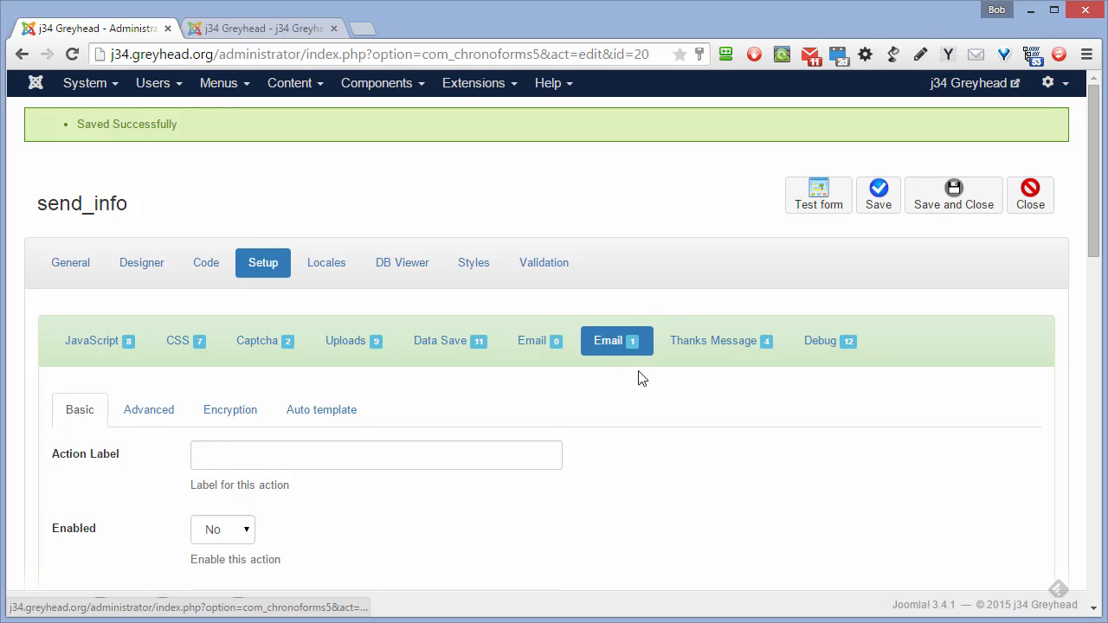
pyautogui.scroll(-2, 480, 422)
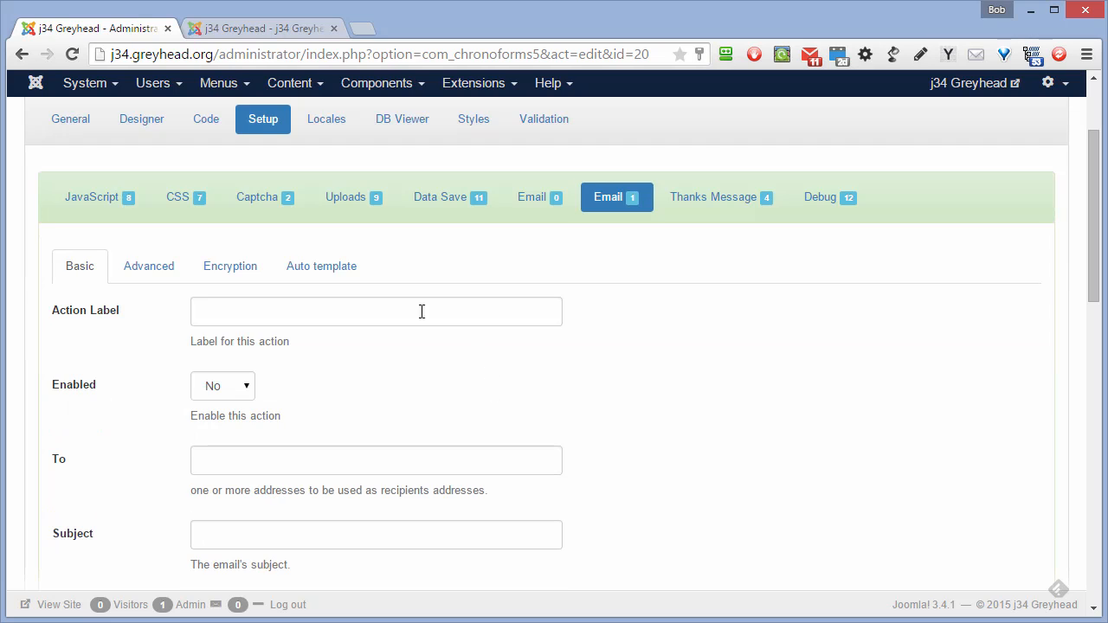
pyautogui.click(318, 315)
pyautogui.write('Em')
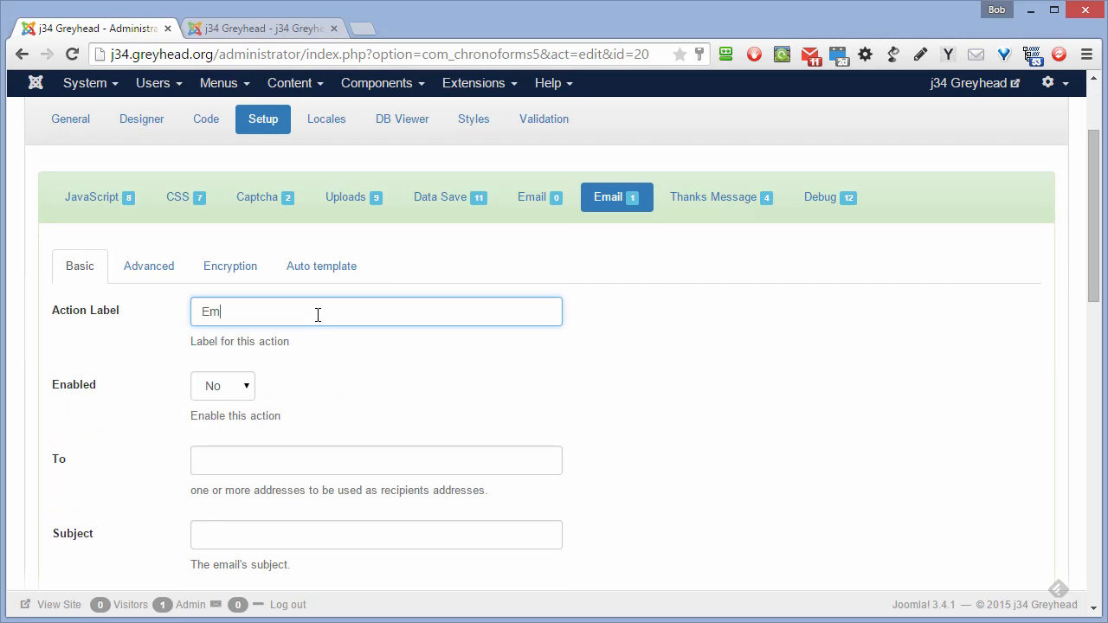
pyautogui.write('ail to user')
pyautogui.click(248, 389)
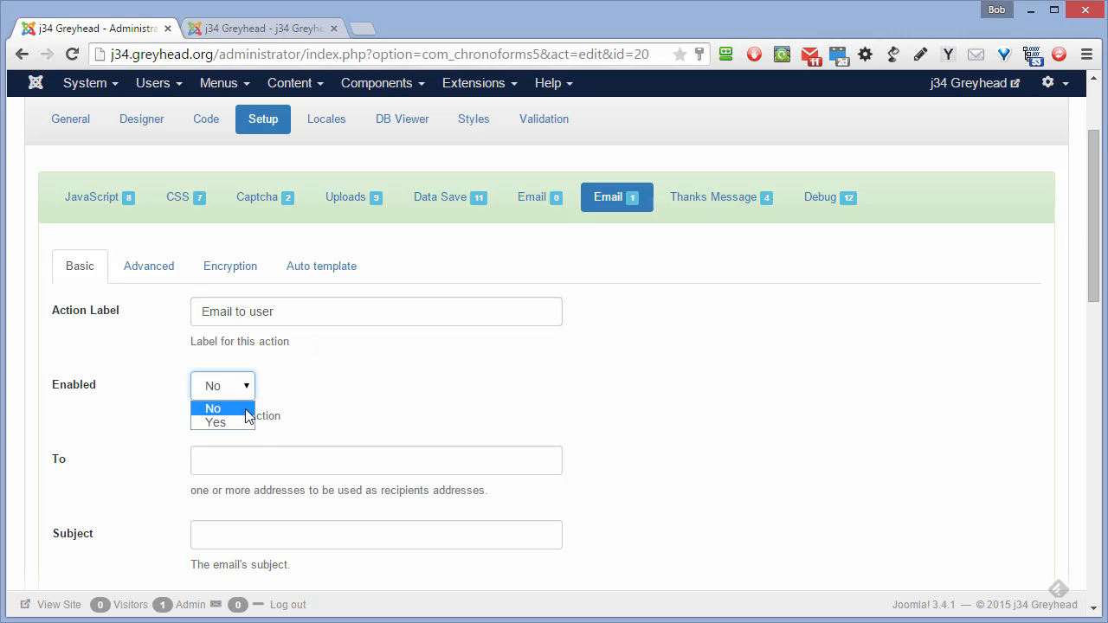
pyautogui.click(237, 422)
# - Give the user email the subject 'Your subscription to our site'
pyautogui.click(257, 460)
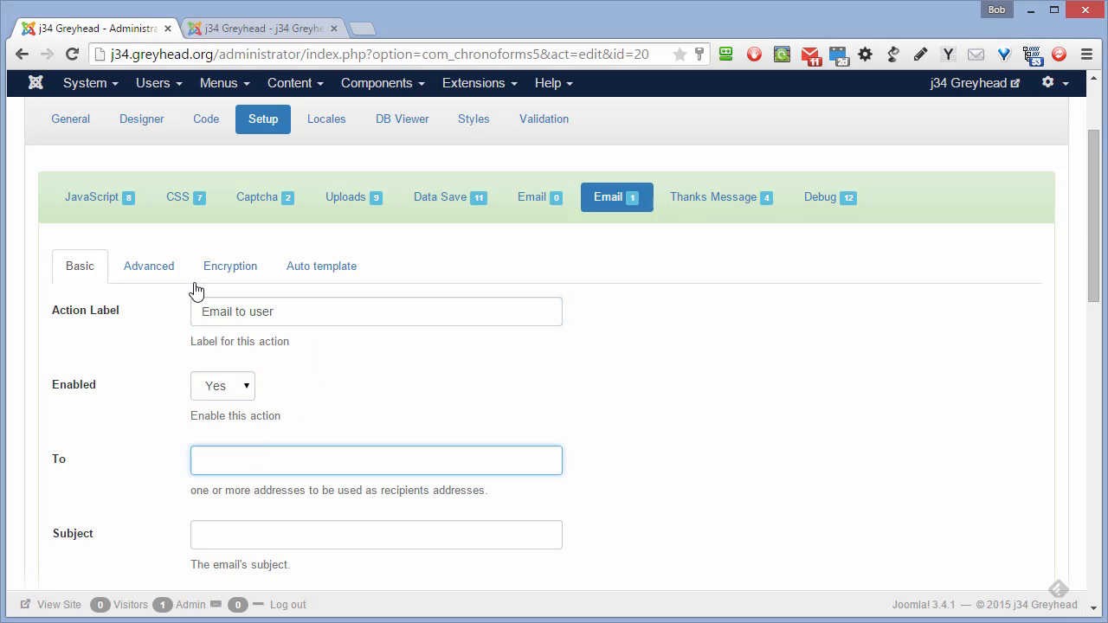
pyautogui.scroll(-2, 238, 390)
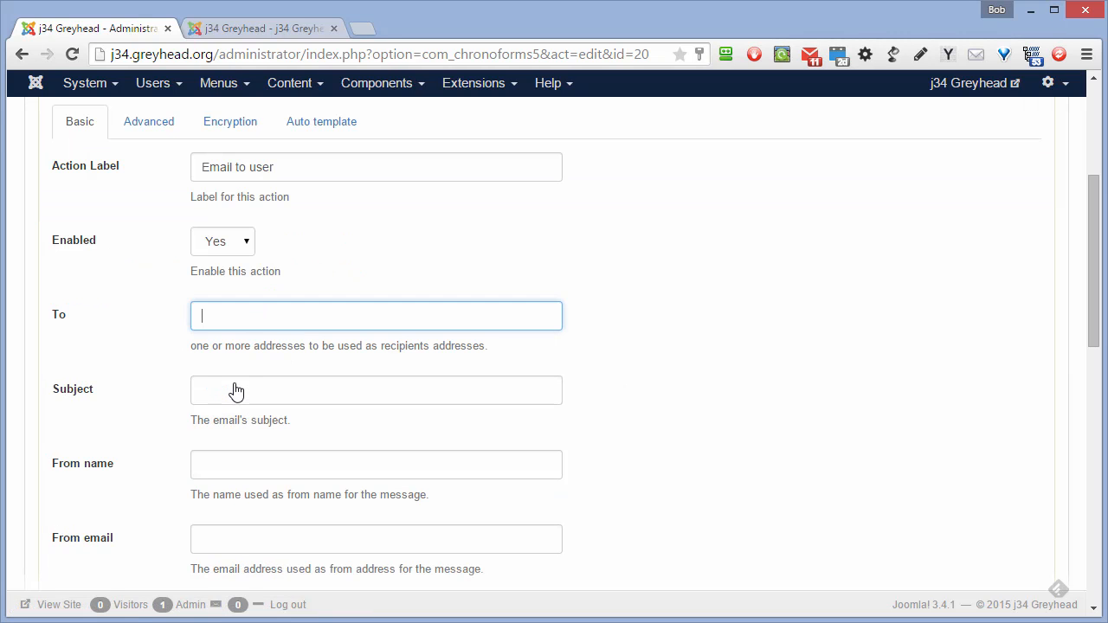
pyautogui.click(243, 389)
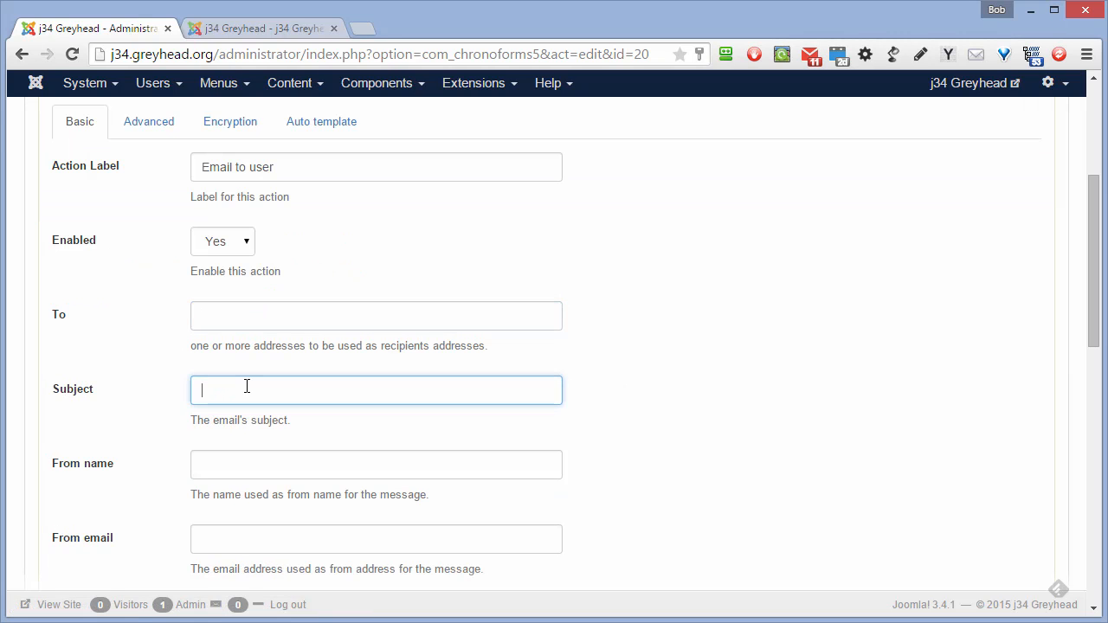
pyautogui.write('Your ')
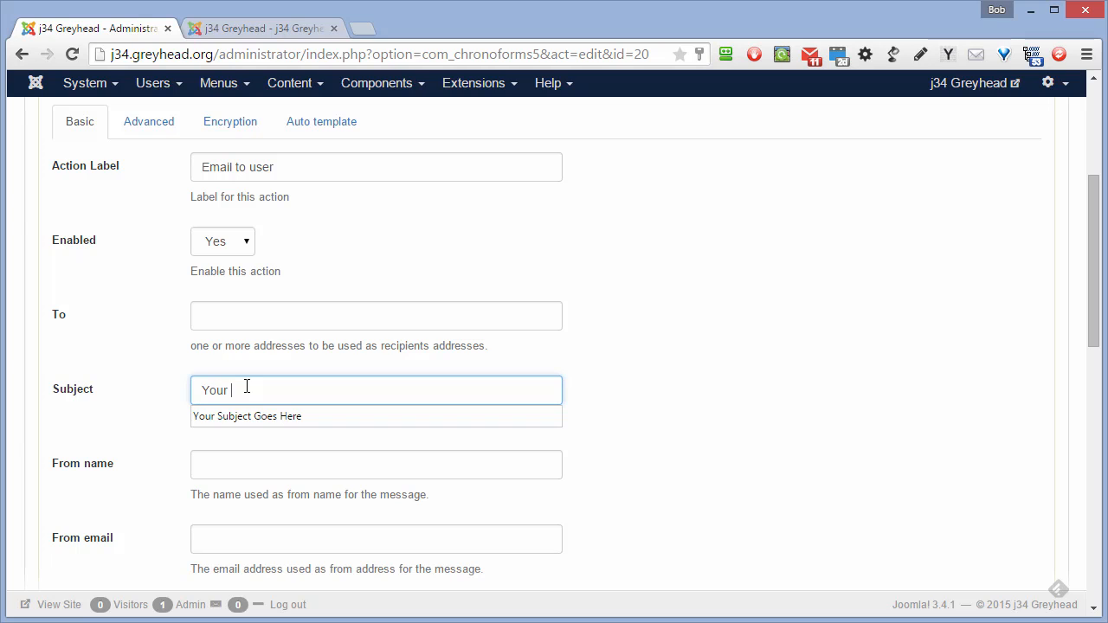
pyautogui.write('subscri')
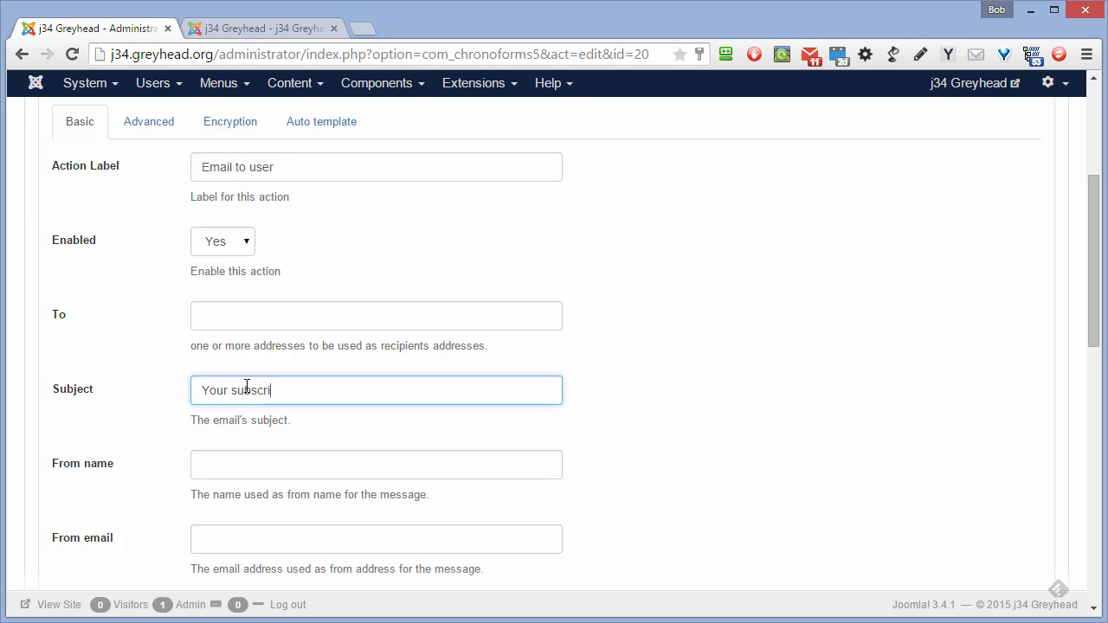
pyautogui.write('ption to our site')
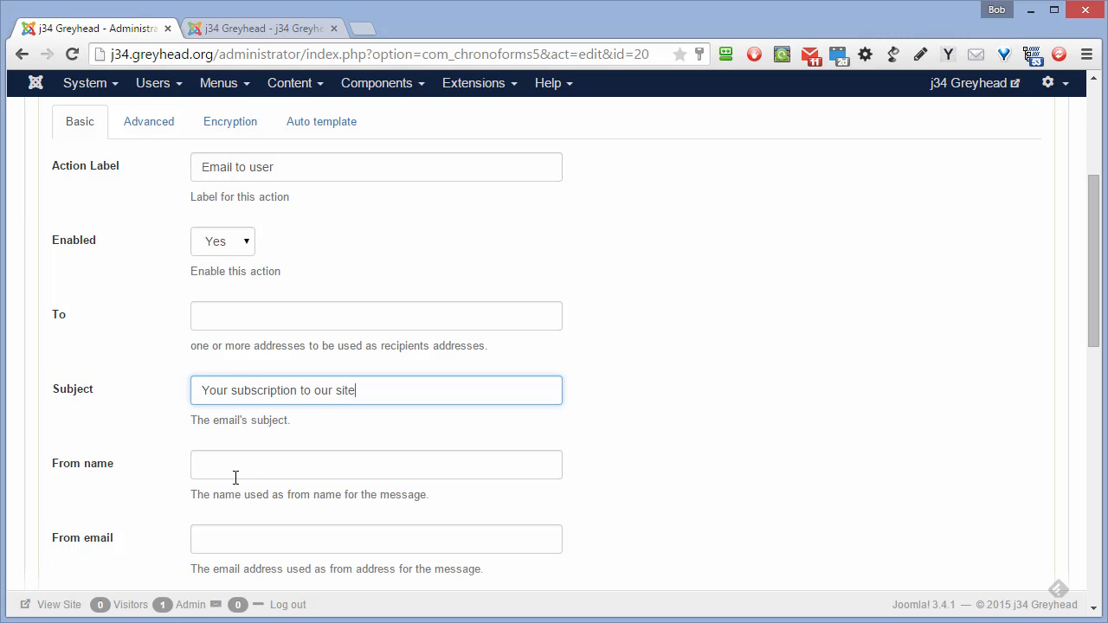
# - Set the sender email to the admin address and the sender name to 'Greyhead.Org'
pyautogui.click(227, 466)
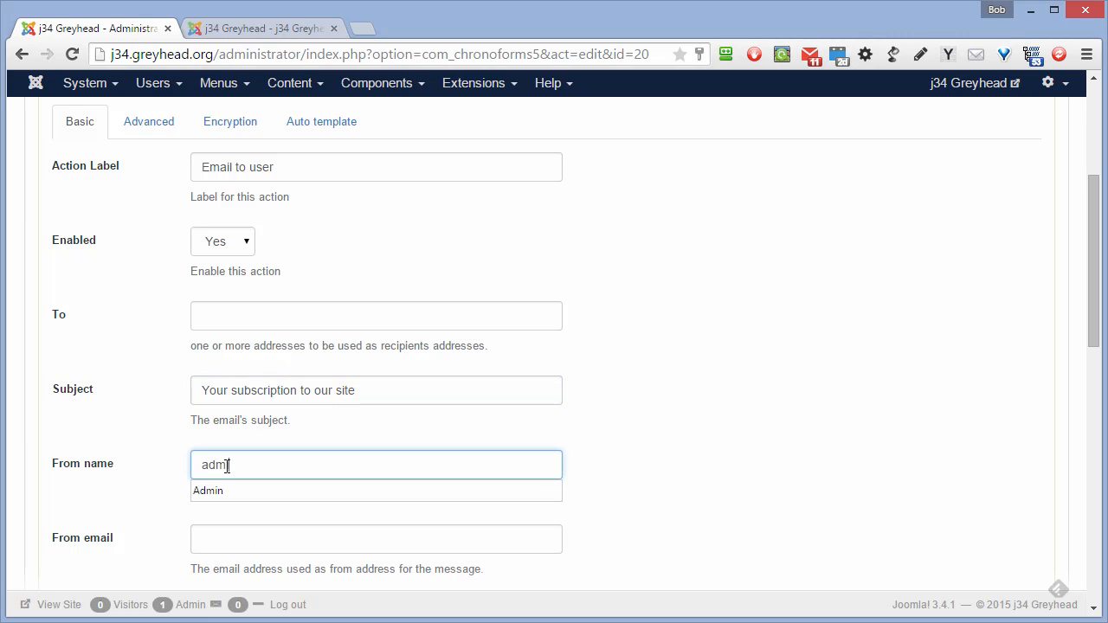
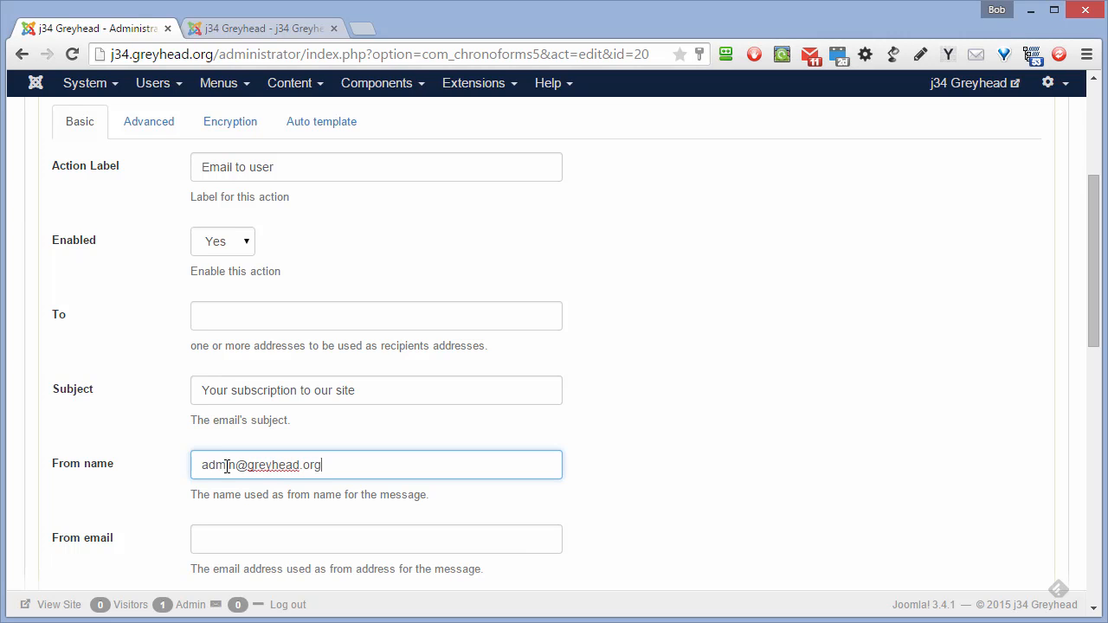
pyautogui.scroll(-2, 227, 466)
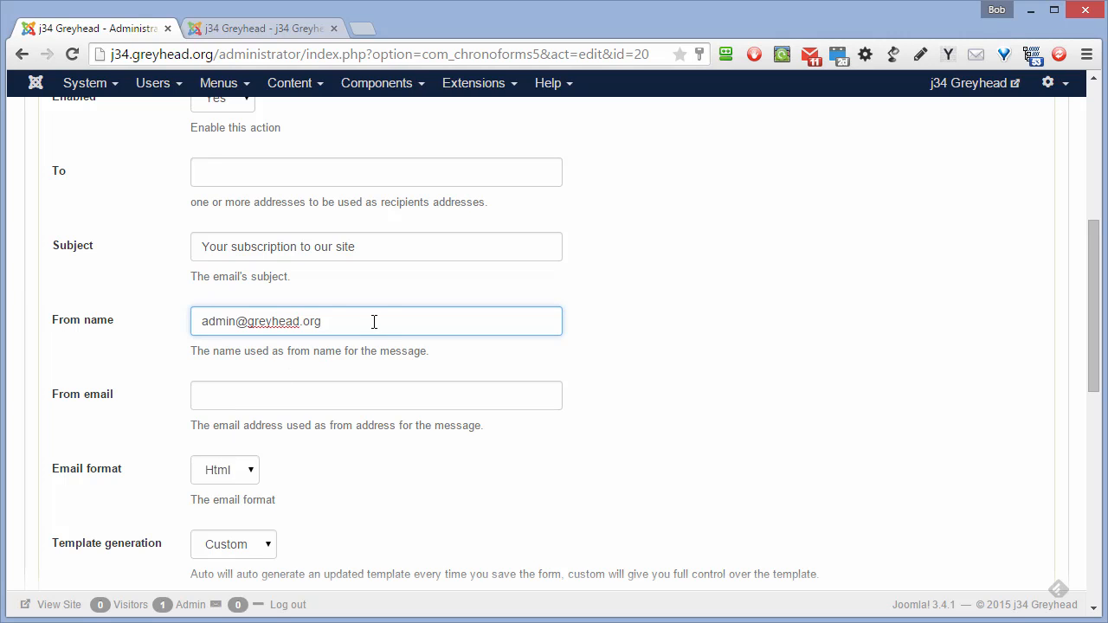
pyautogui.moveTo(373, 320); pyautogui.dragTo(173, 321)
pyautogui.hotkey('ctrl', 'c')
pyautogui.press('BackSpace')
pyautogui.click(259, 398)
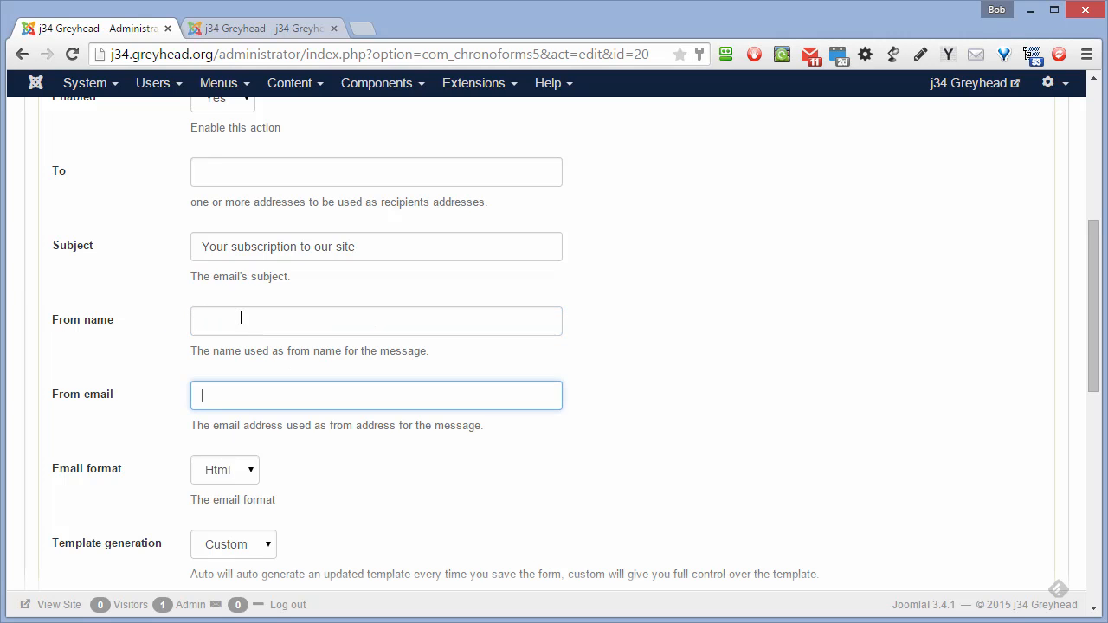
pyautogui.hotkey('ctrl', 'v')
pyautogui.click(228, 321)
pyautogui.write('Gr')
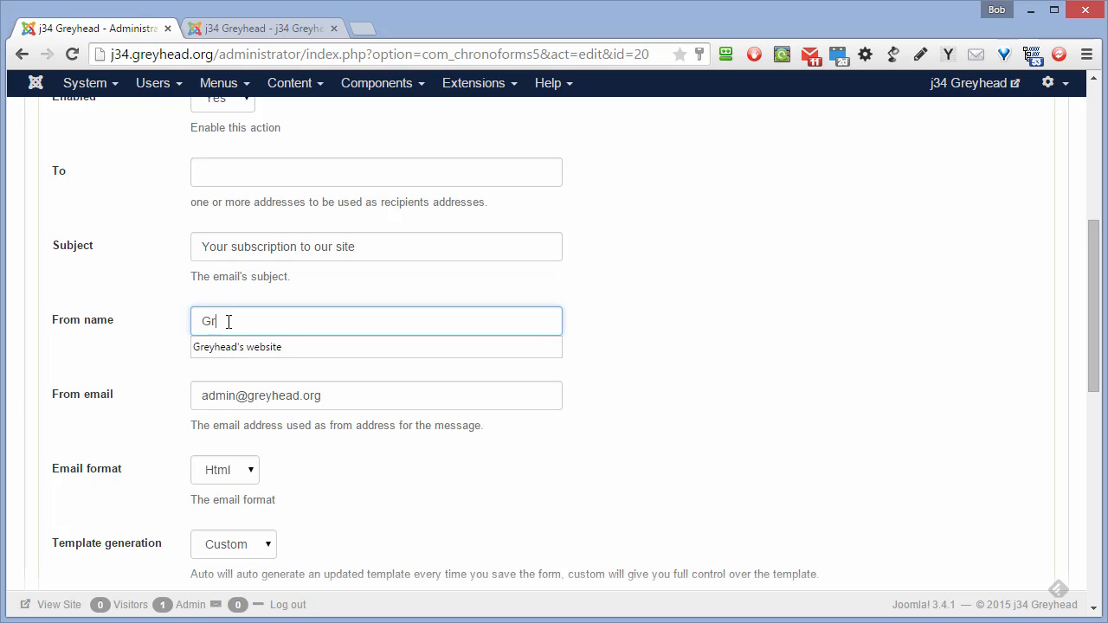
pyautogui.write('eyhead.Org')
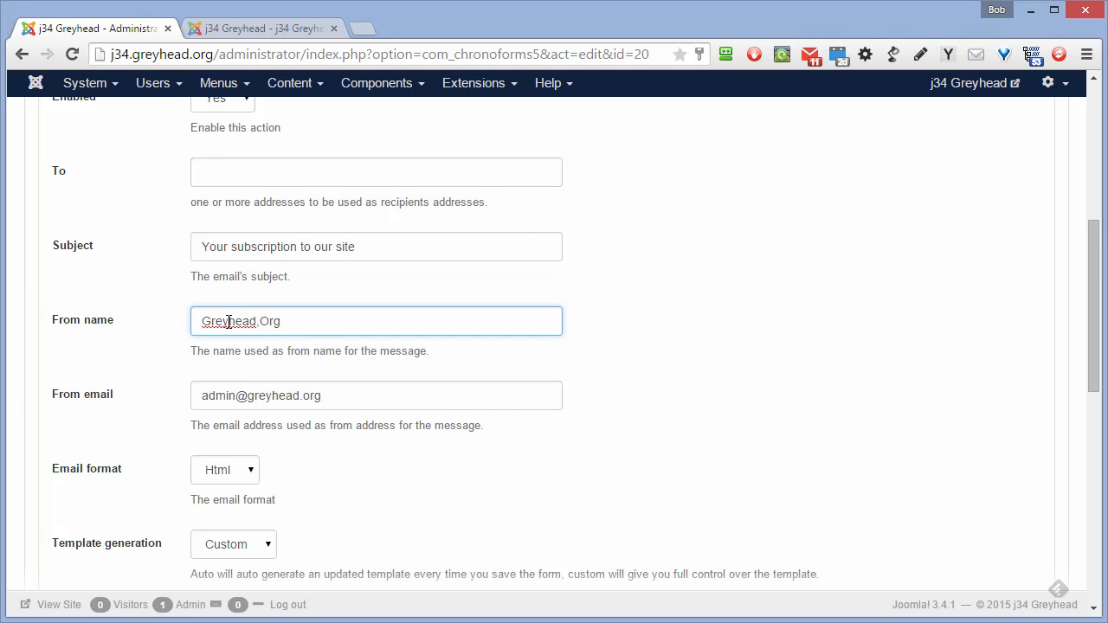
pyautogui.scroll(-2, 228, 321)
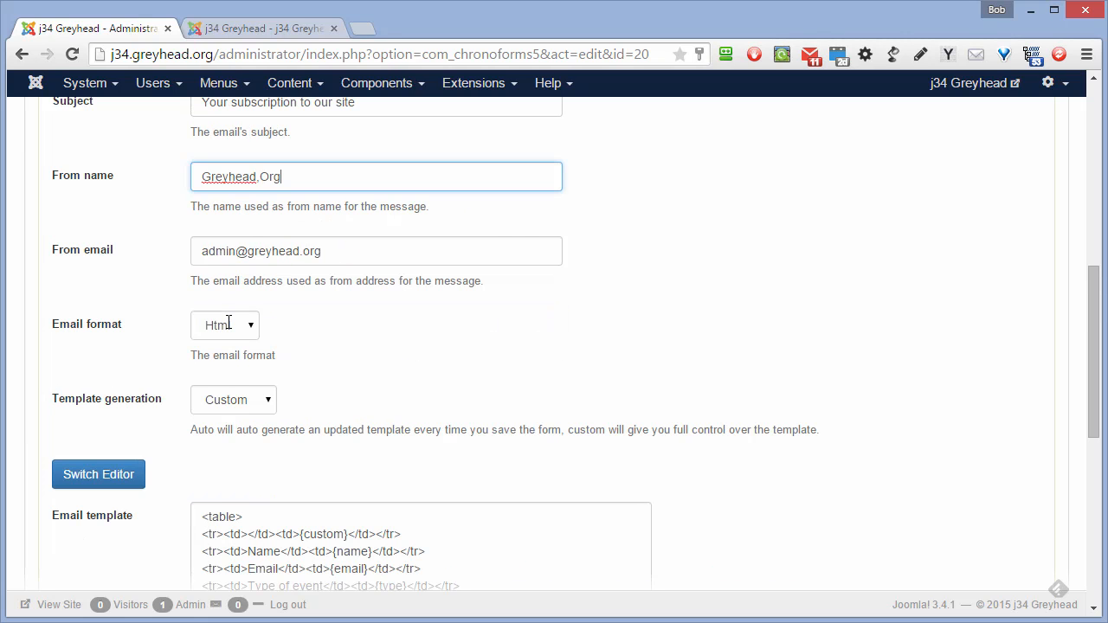
pyautogui.scroll(-2, 228, 321)
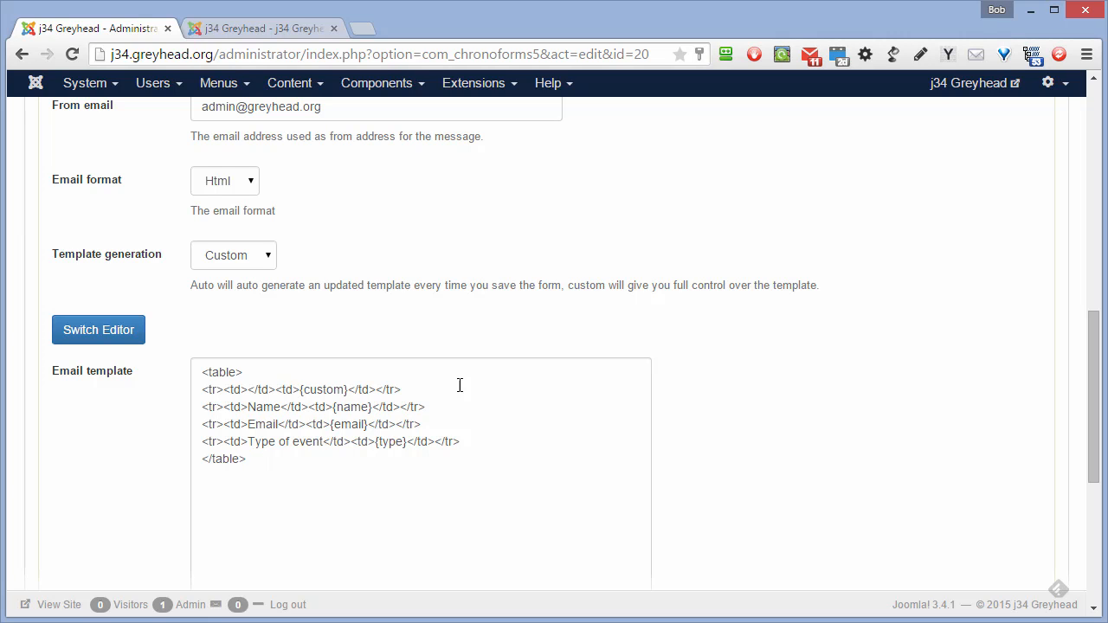
# - Remove the {custom} row and begin the user template with the greeting 'Dear {name}'
pyautogui.moveTo(459, 385); pyautogui.dragTo(193, 402)
pyautogui.press('Delete')
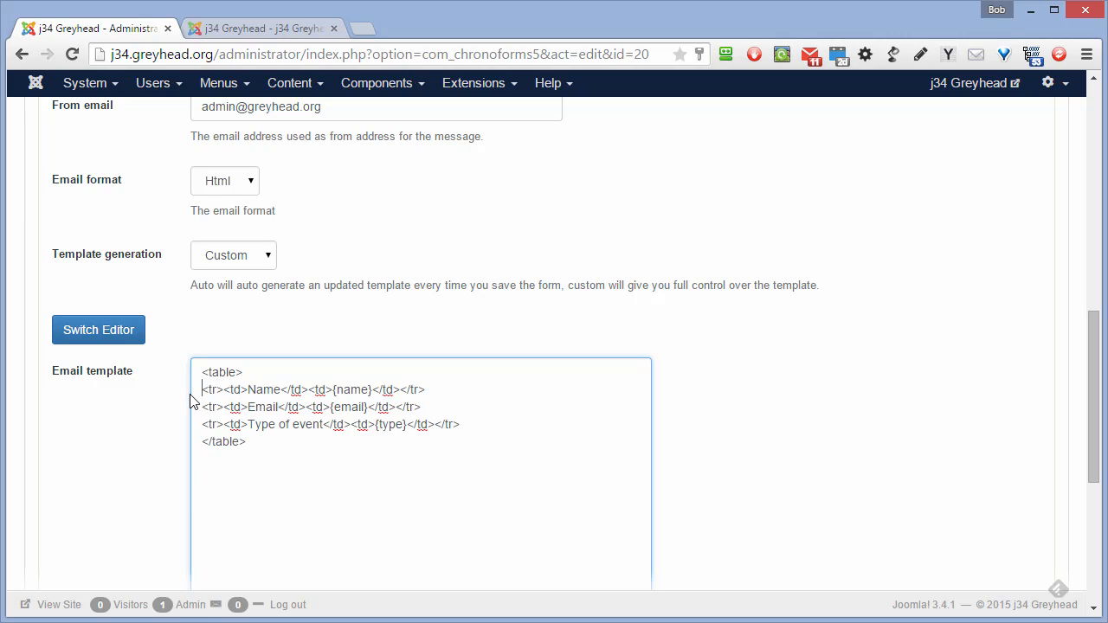
pyautogui.moveTo(204, 377); pyautogui.dragTo(238, 381)
pyautogui.press('Return')
pyautogui.press('Up')
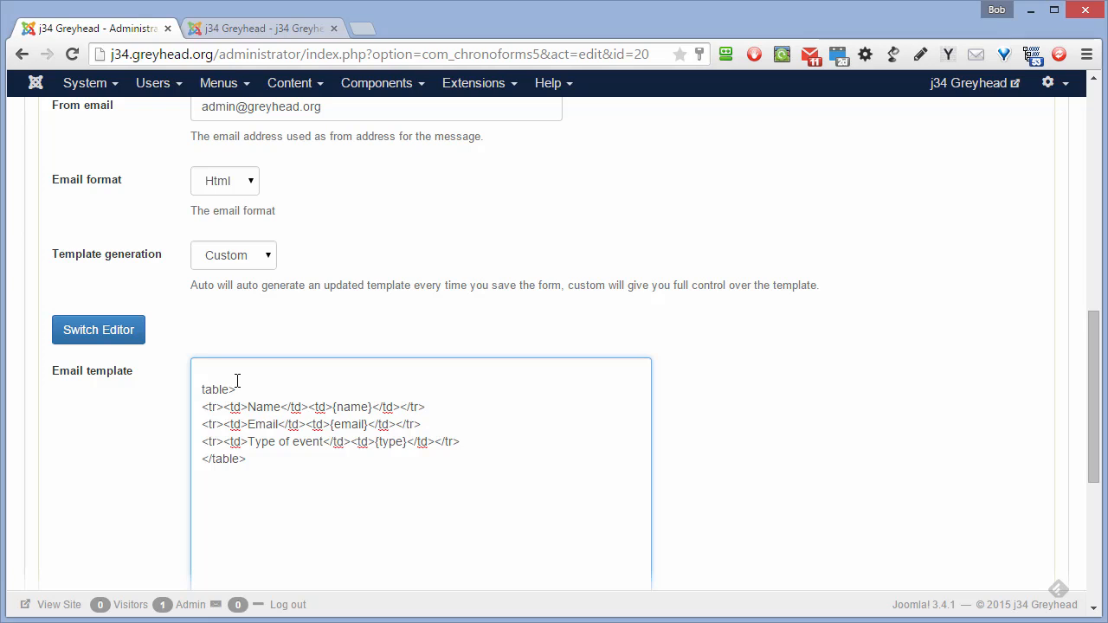
pyautogui.write('Dear {name}')
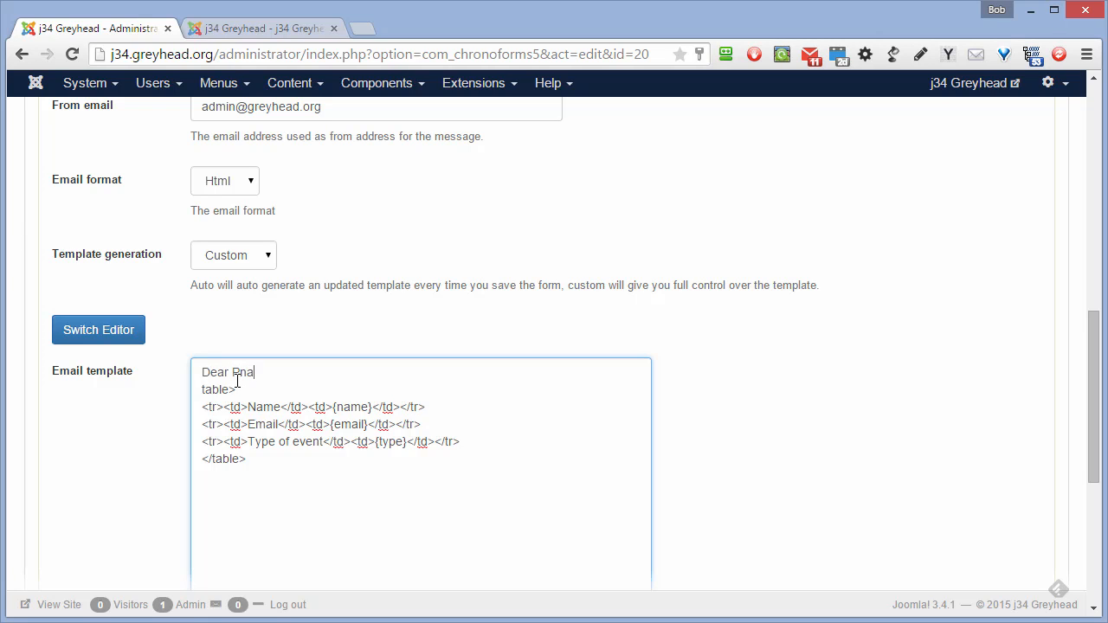
pyautogui.press('BackSpace')
pyautogui.press('BackSpace')
pyautogui.press('BackSpace')
pyautogui.press('BackSpace')
pyautogui.press('BackSpace')
pyautogui.write('name')
pyautogui.write('{')
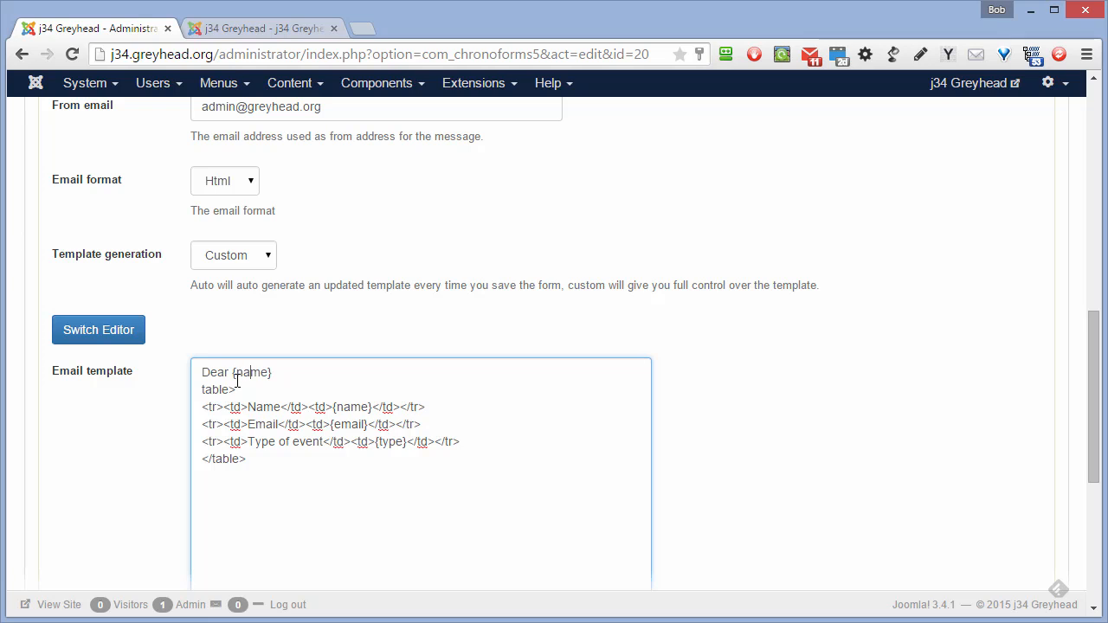
pyautogui.press('Return')
pyautogui.press('Return')
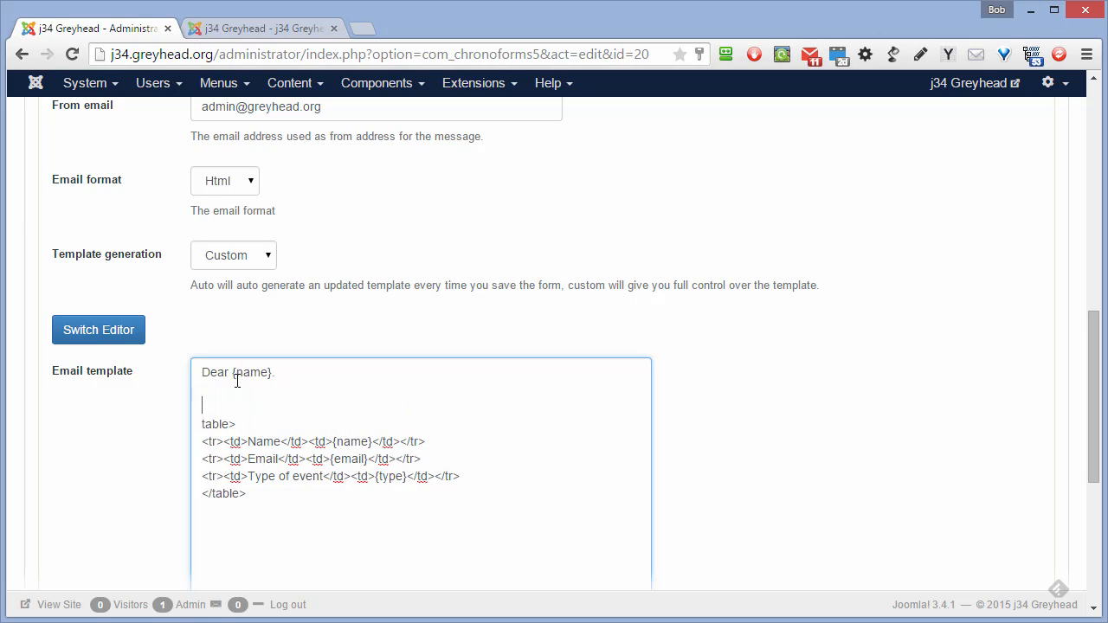
# - Add 'Thank you for asking about out upcoming {type}.', drop the table markup, sign 'The site management.'
pyautogui.click(198, 423)
pyautogui.write('<')
pyautogui.moveTo(430, 456); pyautogui.dragTo(176, 436)
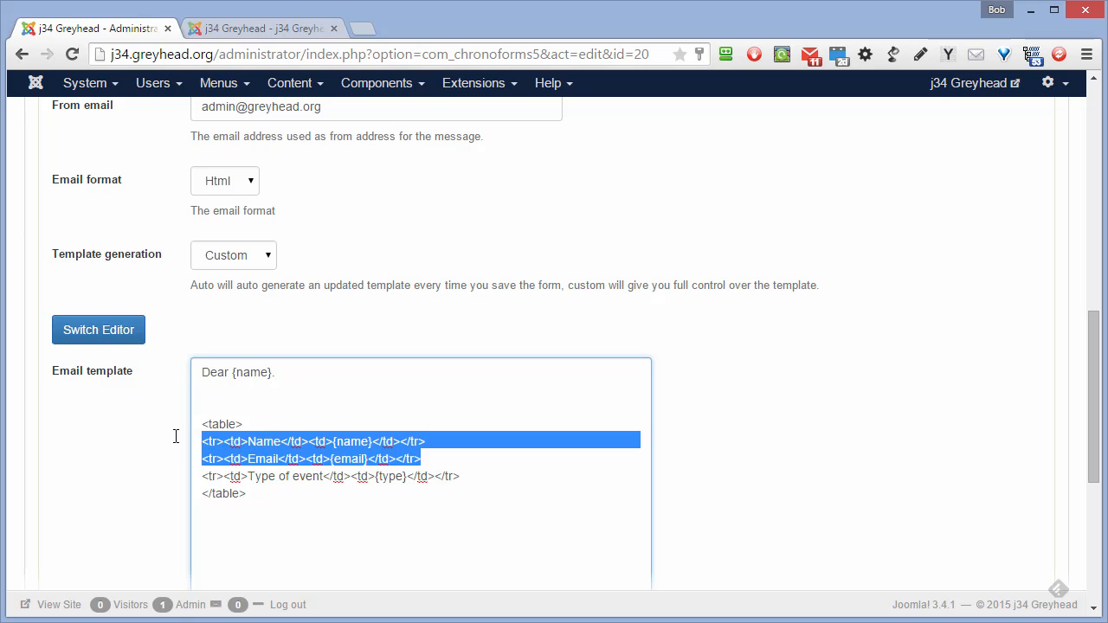
pyautogui.click(221, 403)
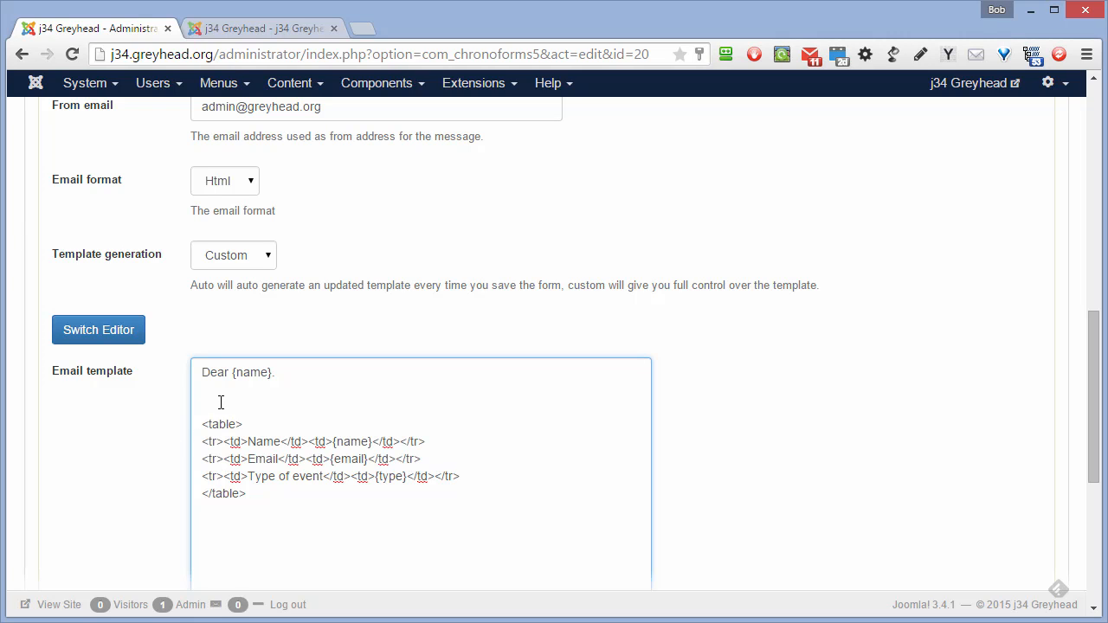
pyautogui.write('Thank you for asking about out upc')
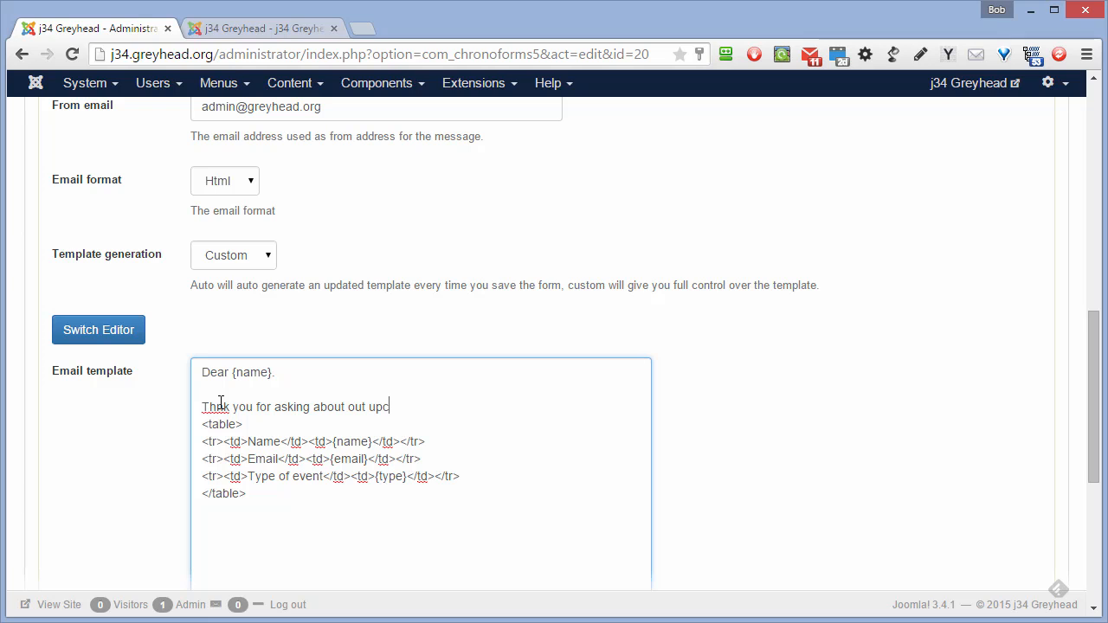
pyautogui.write('oming')
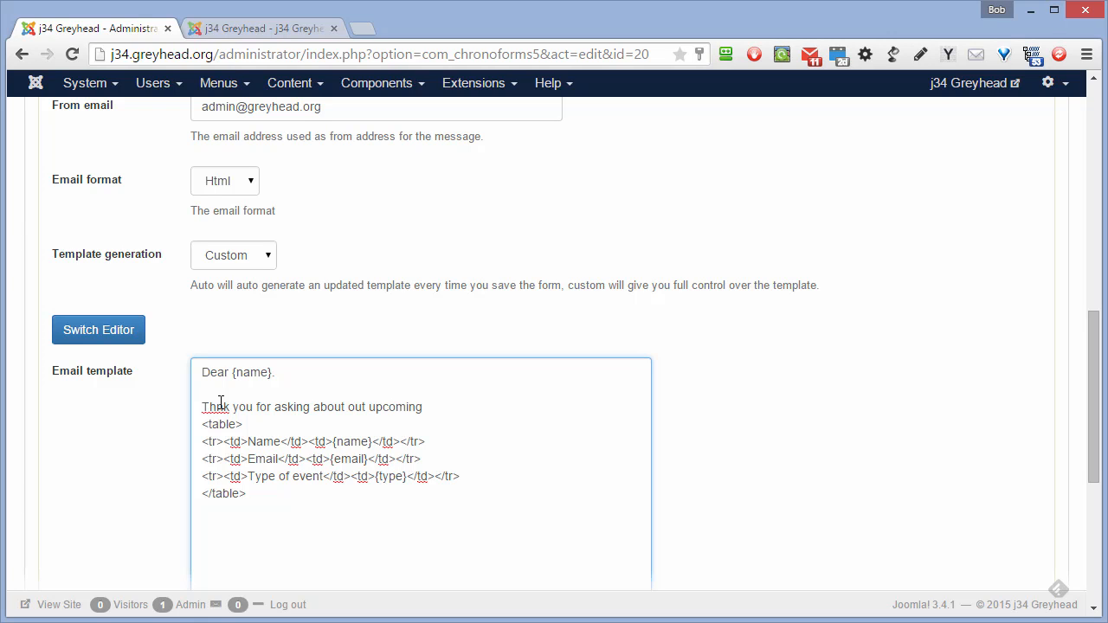
pyautogui.write(' {type}. <ta')
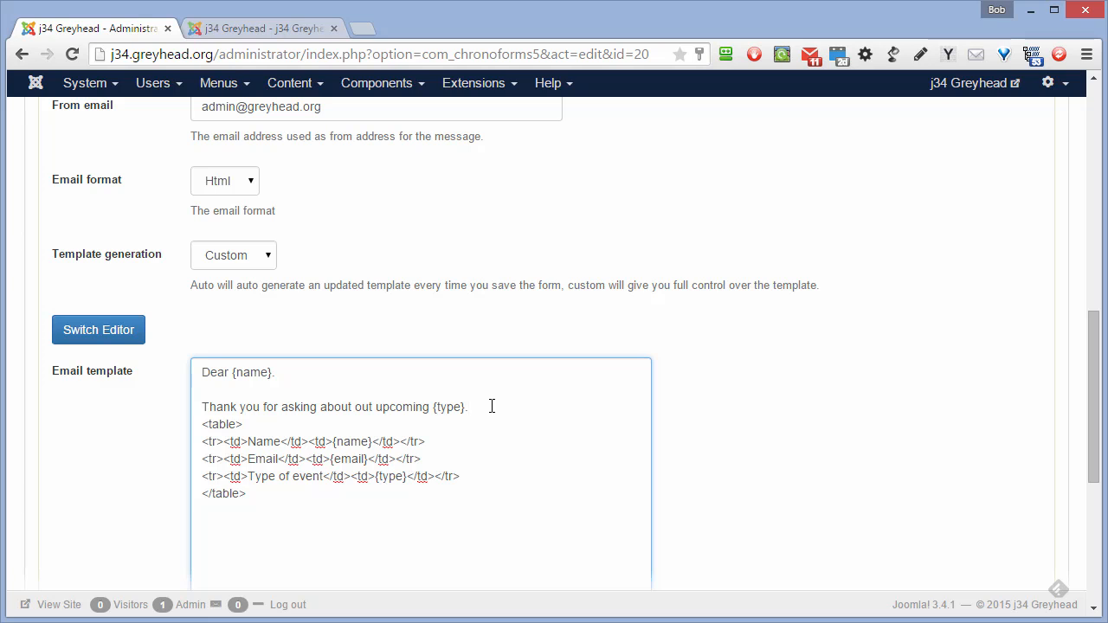
pyautogui.moveTo(475, 403); pyautogui.dragTo(498, 490)
pyautogui.press('Delete')
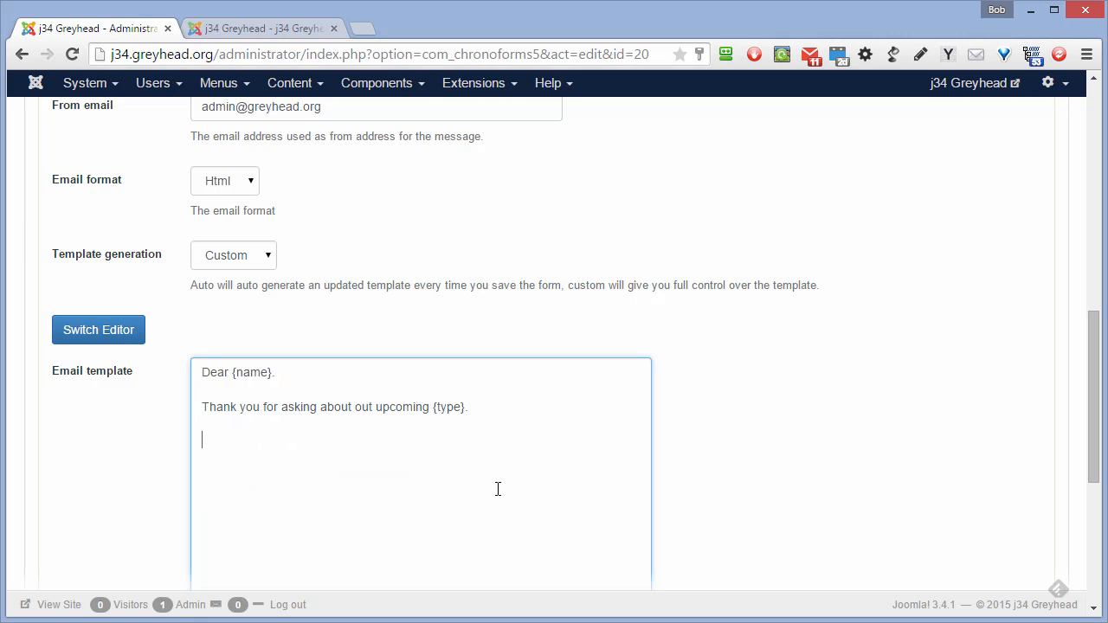
pyautogui.write('The site management')
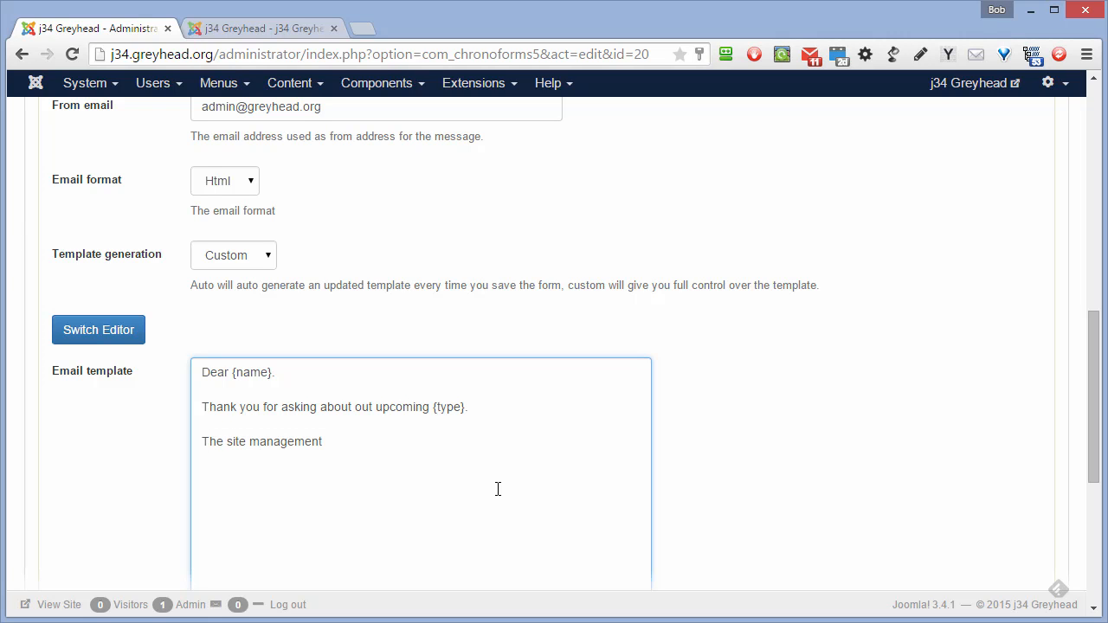
pyautogui.write('.')
pyautogui.scroll(-2, 346, 451)
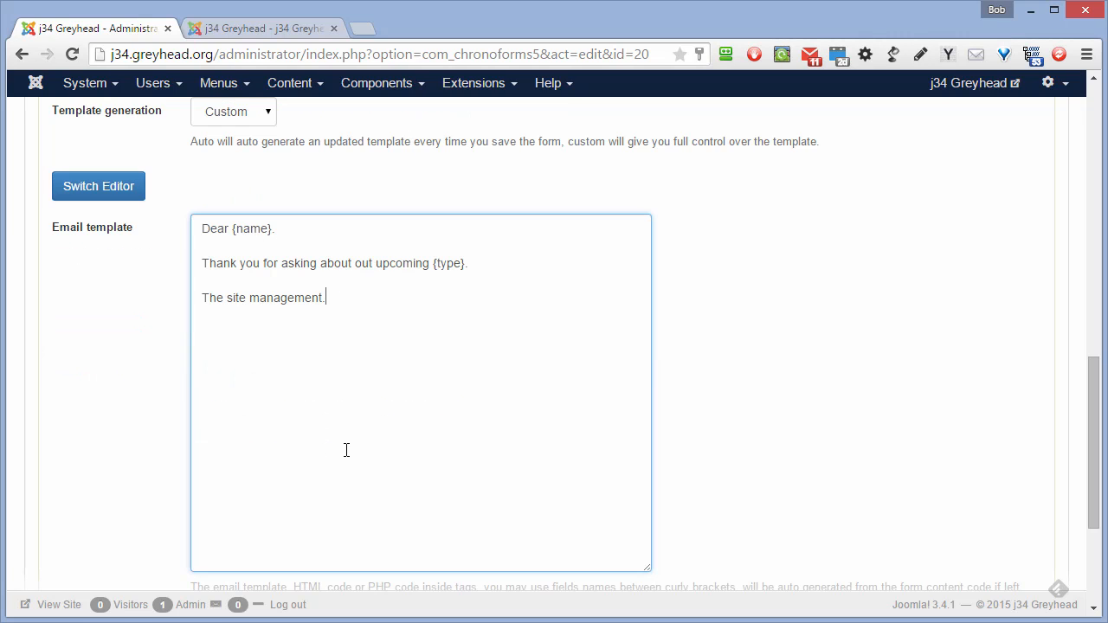
pyautogui.scroll(2, 347, 451)
pyautogui.scroll(2, 302, 425)
pyautogui.scroll(6, 303, 425)
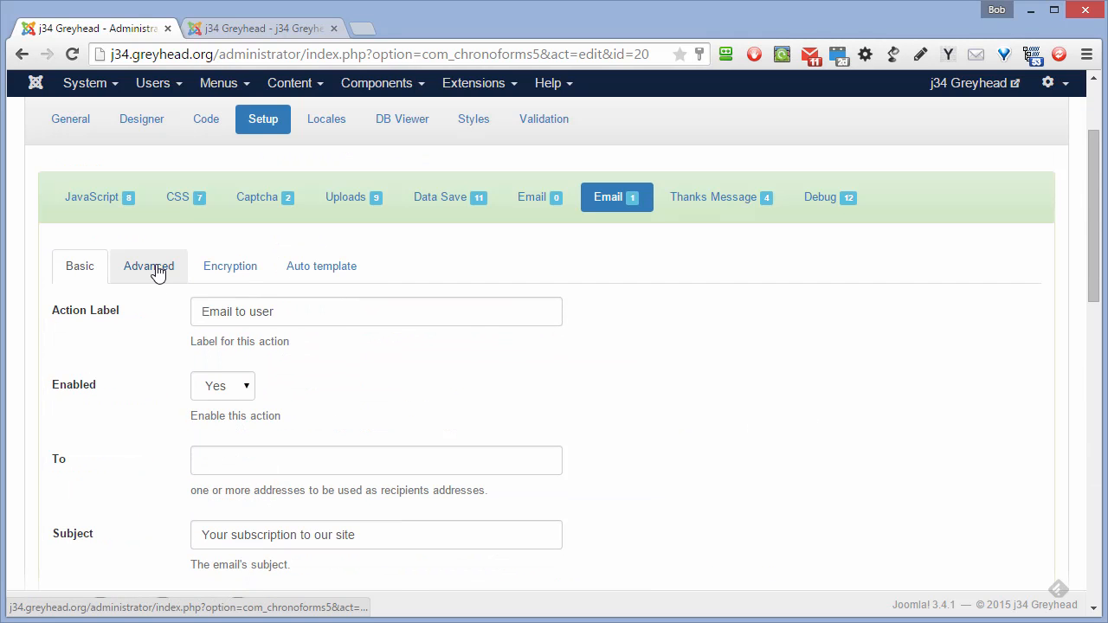
# - Set the user email's Dynamic To field to 'email' and save send_info
pyautogui.click(161, 273)
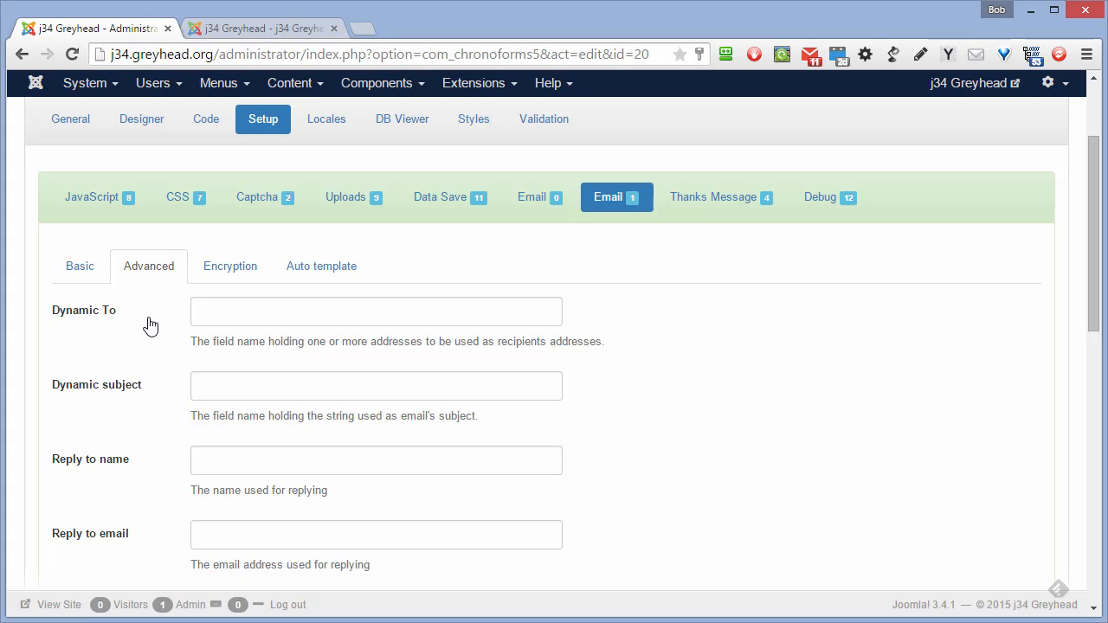
pyautogui.click(258, 314)
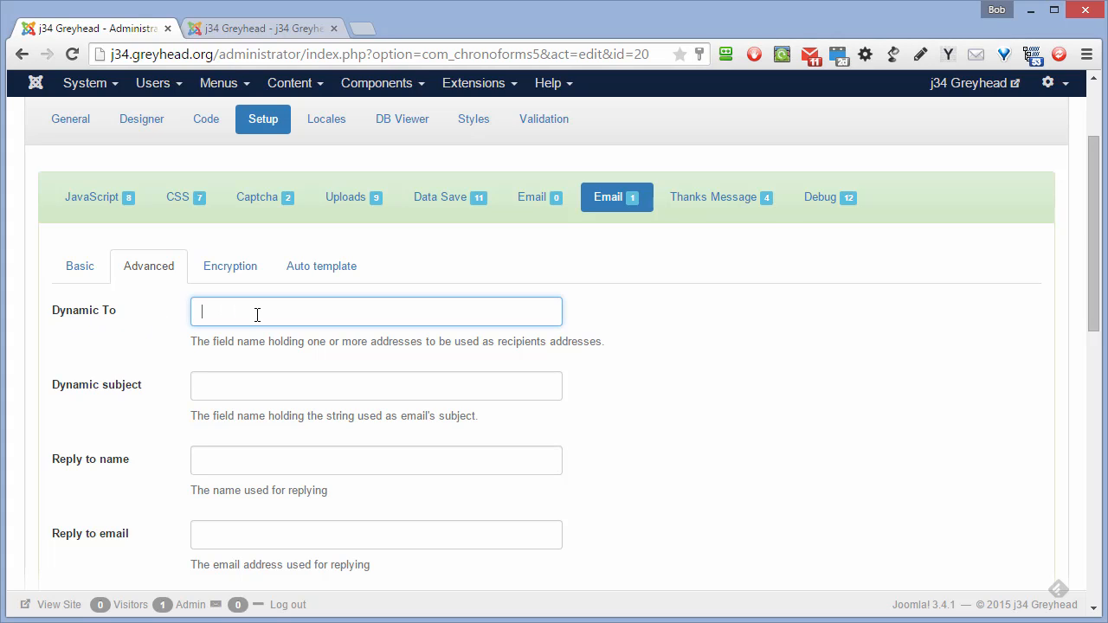
pyautogui.write('email')
pyautogui.press('Return')
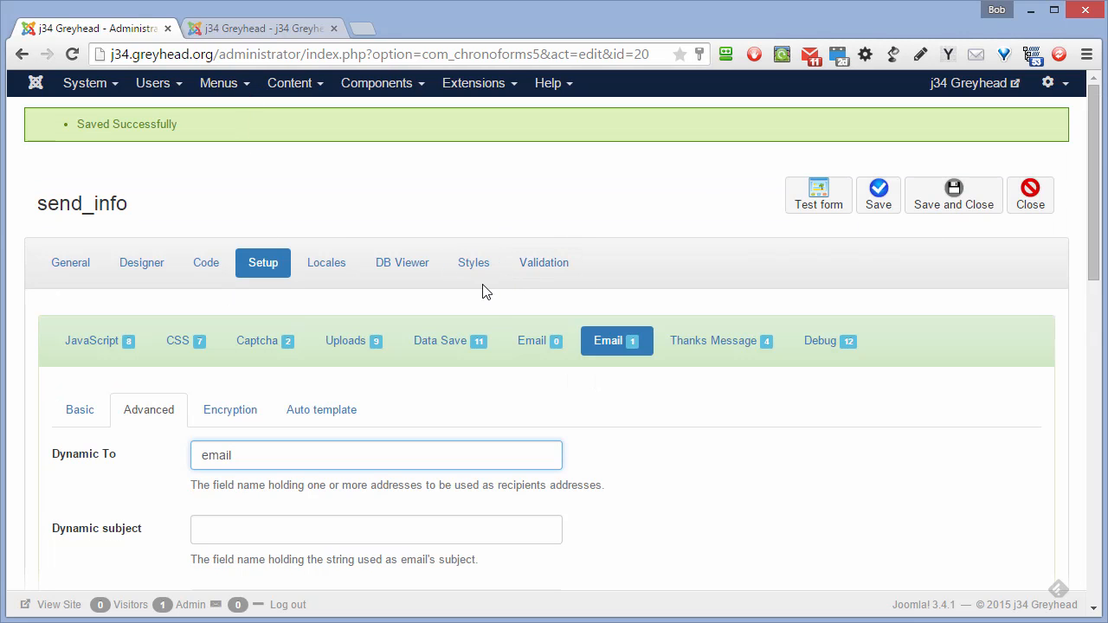
# - Set the Debug action's Enabled option to Yes and save send_info
pyautogui.click(831, 343)
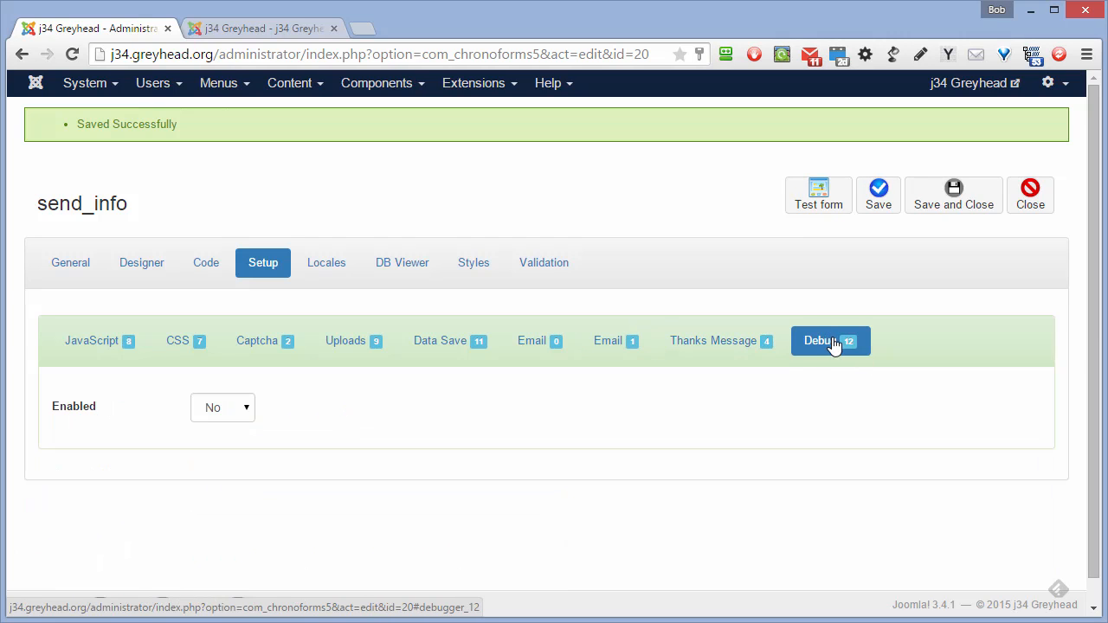
pyautogui.click(245, 410)
pyautogui.click(228, 444)
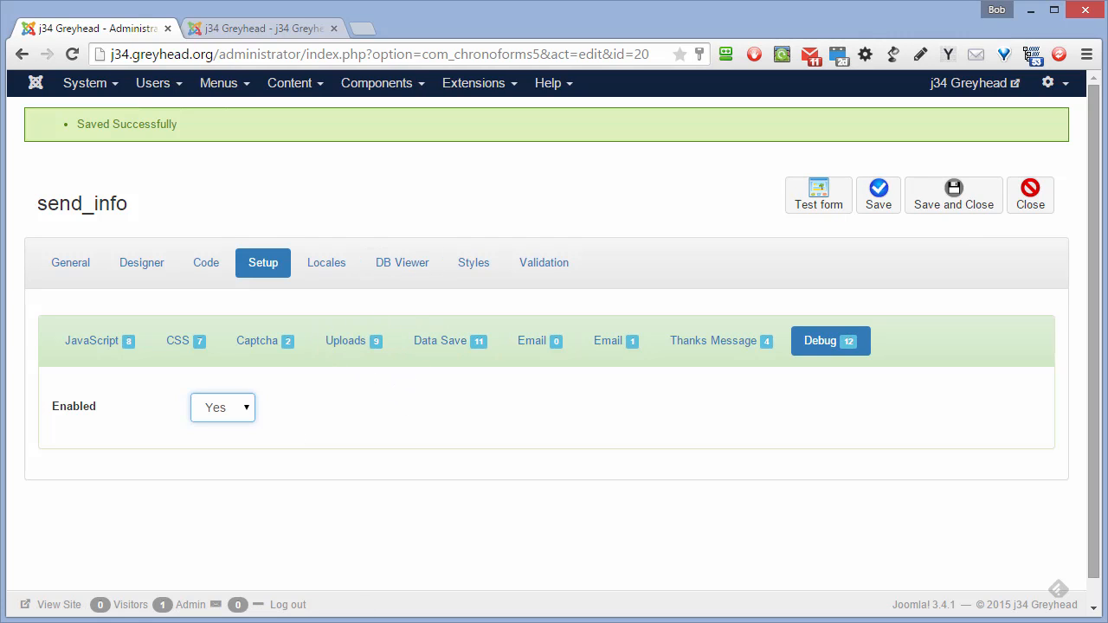
pyautogui.click(879, 201)
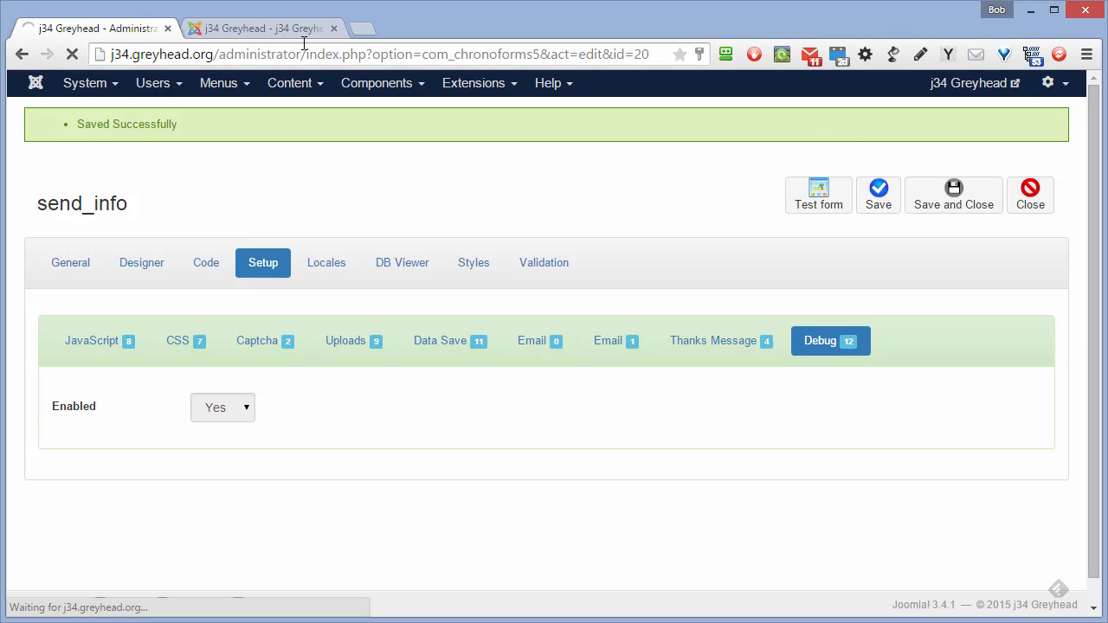
# - Reload the front-end form page and enter 'Tester' as the name
pyautogui.click(271, 33)
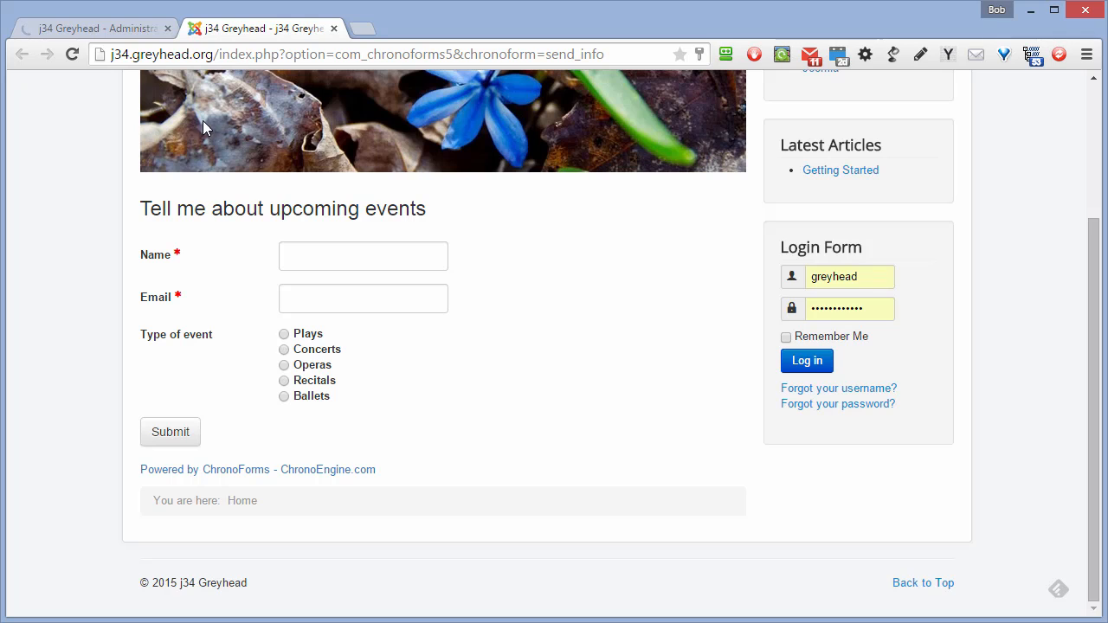
pyautogui.click(72, 54)
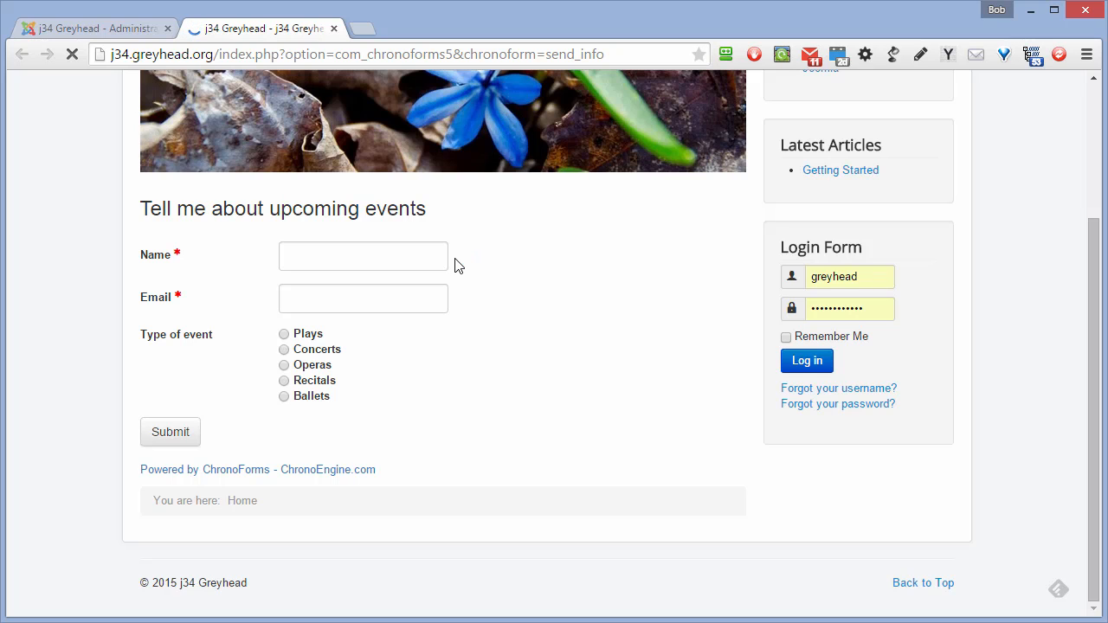
pyautogui.click(356, 251)
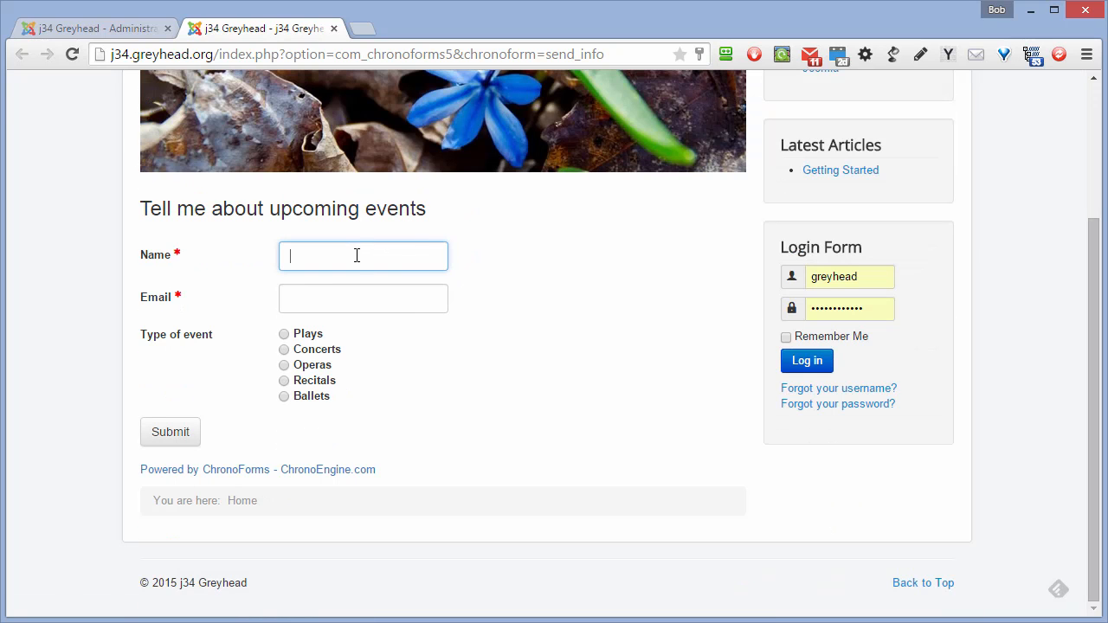
pyautogui.write('Tetser')
pyautogui.press('BackSpace')
pyautogui.press('BackSpace')
pyautogui.press('BackSpace')
pyautogui.press('BackSpace')
pyautogui.write('ster')
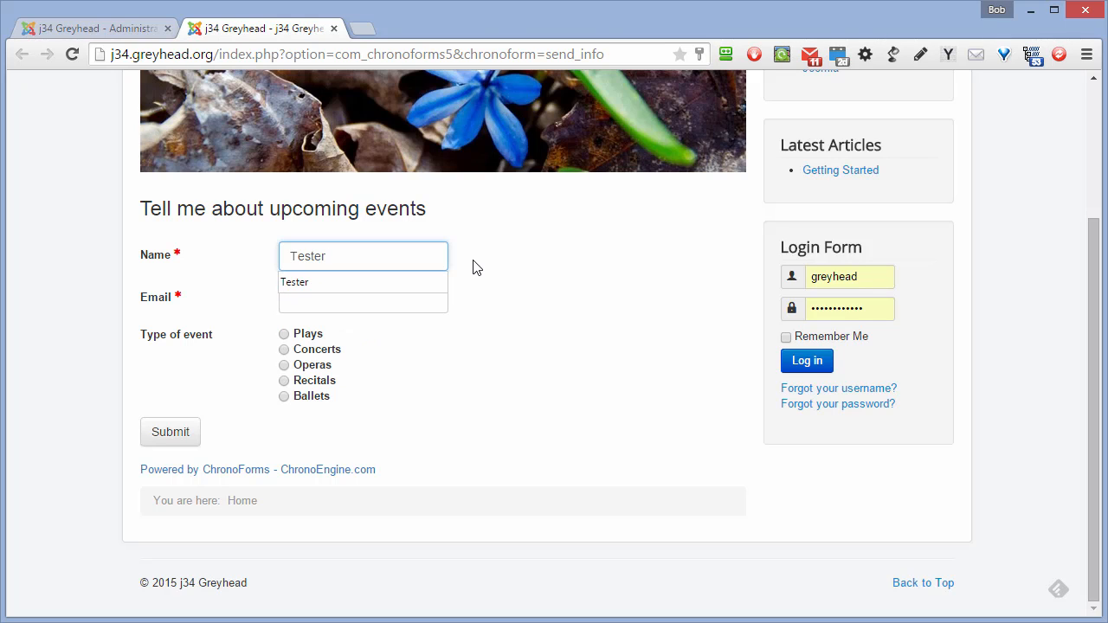
# - Fill in the test email address, choose Concerts, and submit the form
pyautogui.click(445, 300)
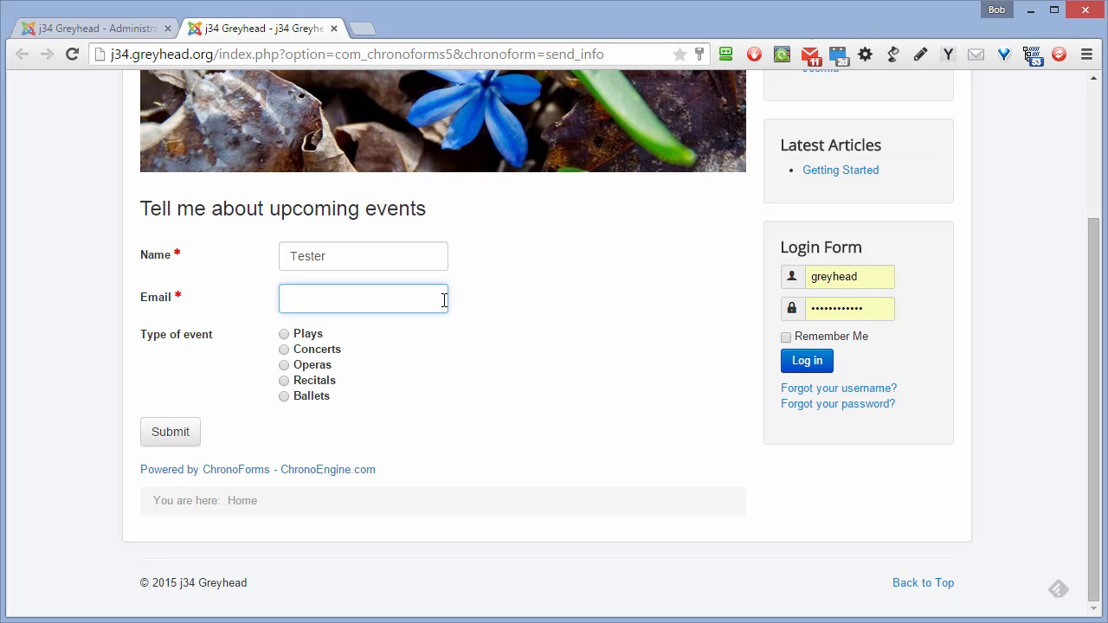
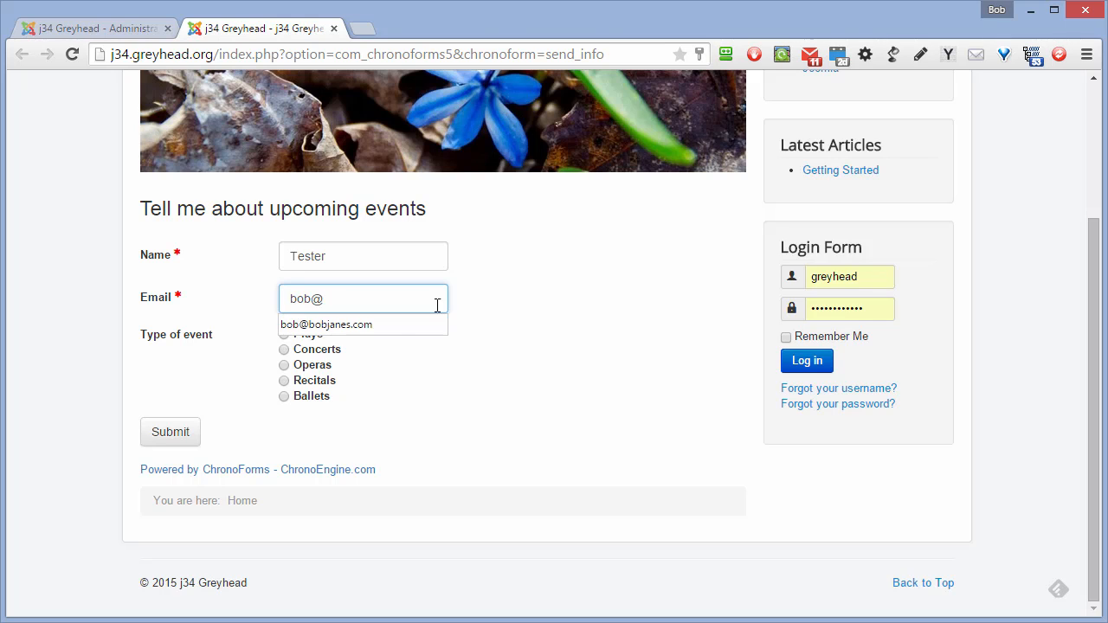
pyautogui.click(396, 326)
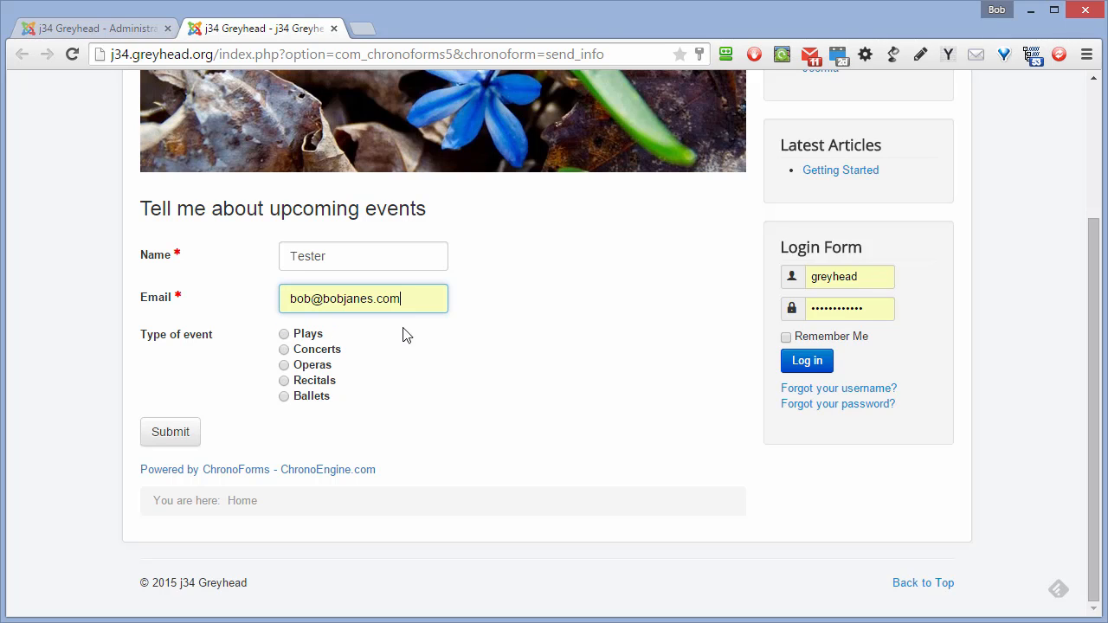
pyautogui.click(285, 350)
pyautogui.click(180, 436)
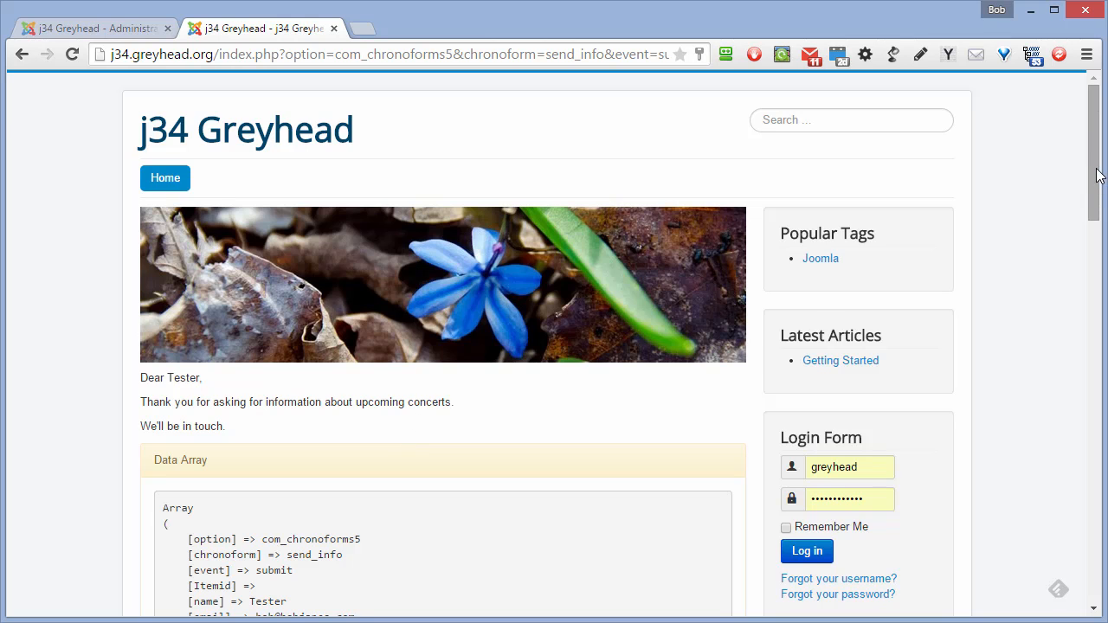
pyautogui.moveTo(1095, 178); pyautogui.dragTo(1093, 253)
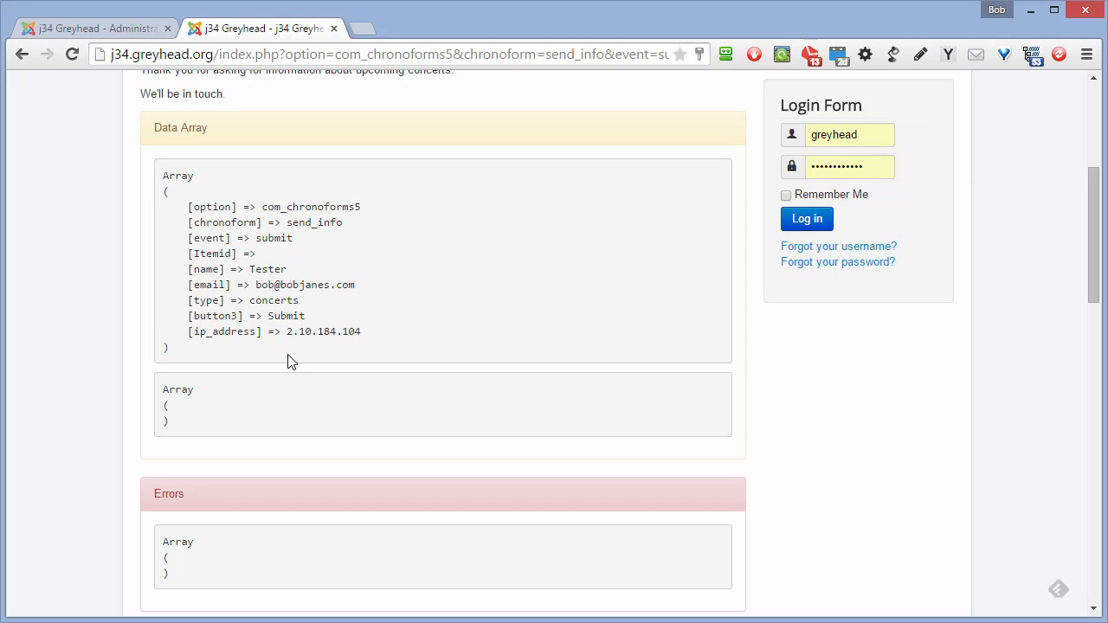
pyautogui.scroll(-2, 303, 355)
pyautogui.scroll(-5, 301, 348)
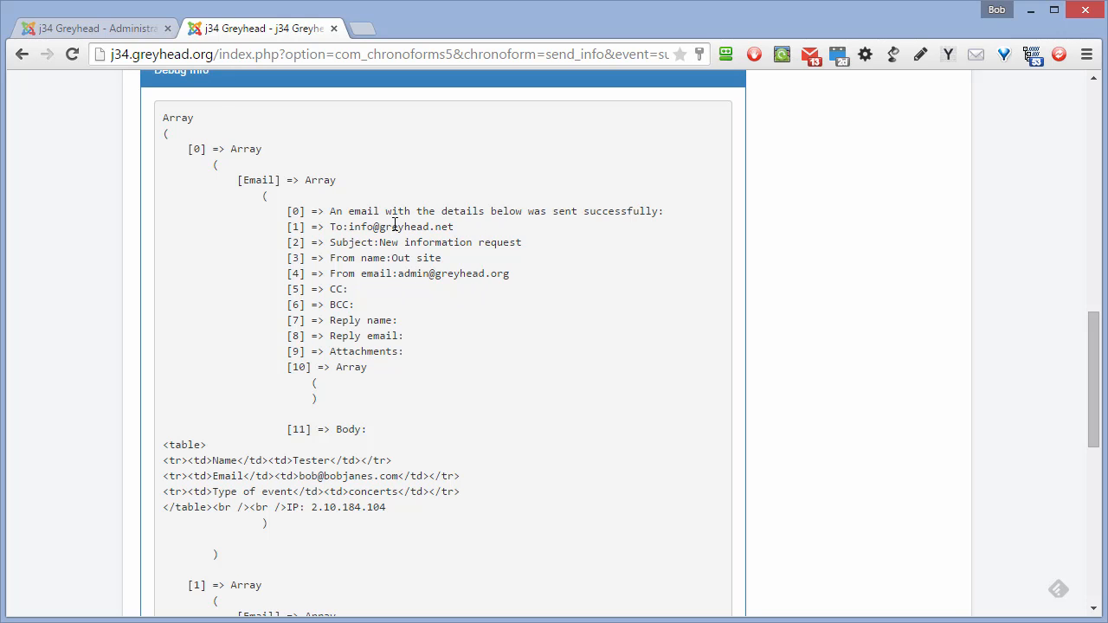
pyautogui.scroll(-3, 490, 322)
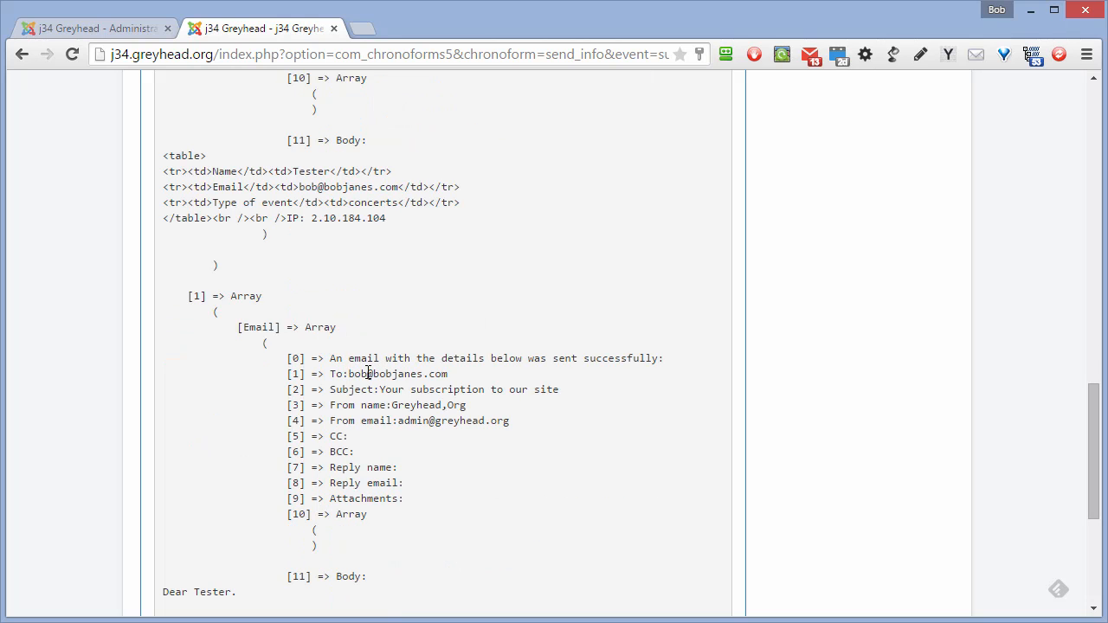
pyautogui.moveTo(464, 376); pyautogui.dragTo(347, 374)
pyautogui.scroll(-2, 506, 287)
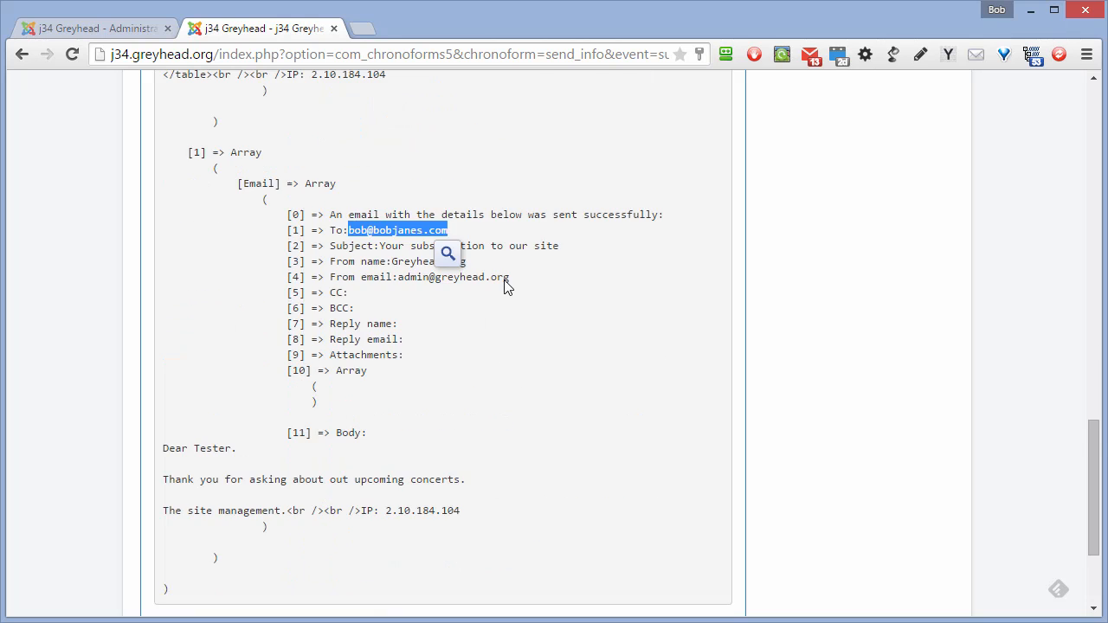
pyautogui.scroll(-2, 506, 287)
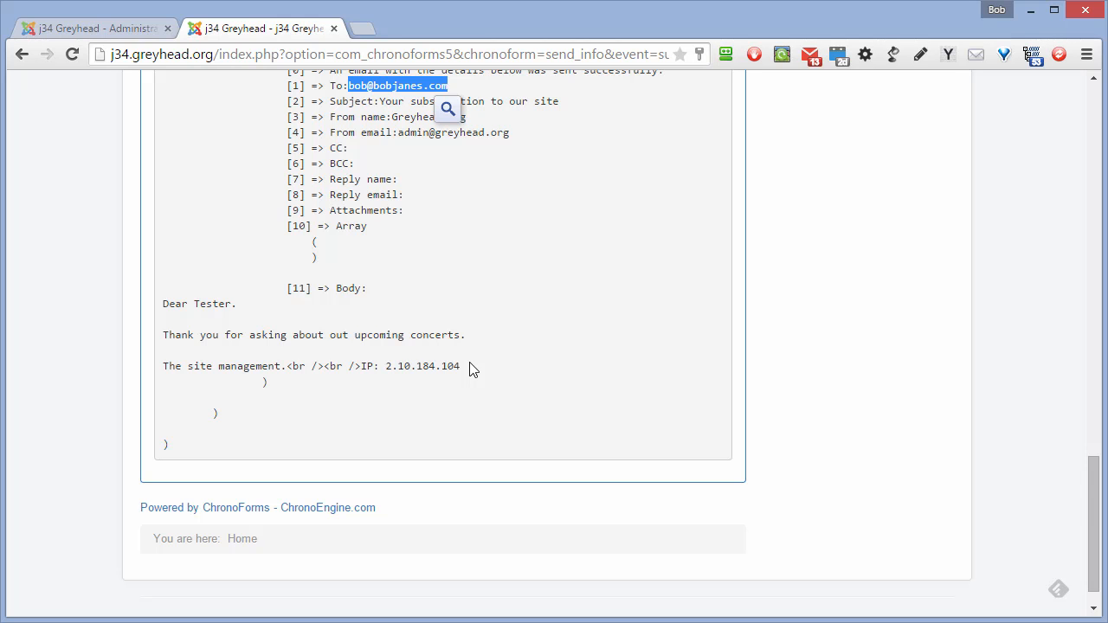
pyautogui.scroll(10, 470, 370)
pyautogui.scroll(2, 470, 370)
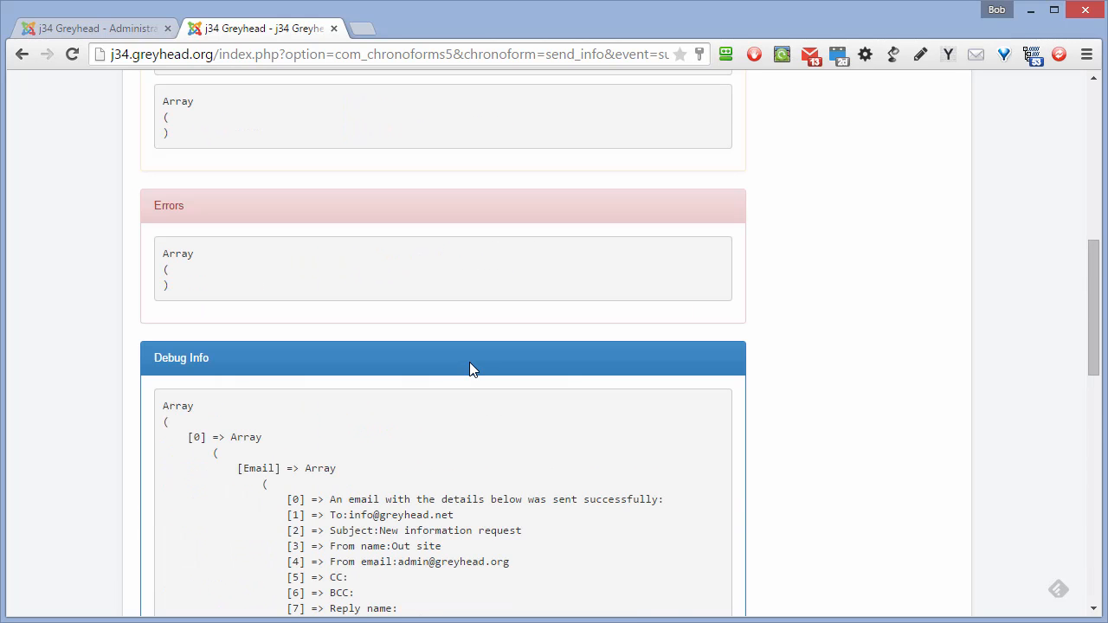
pyautogui.scroll(9, 470, 363)
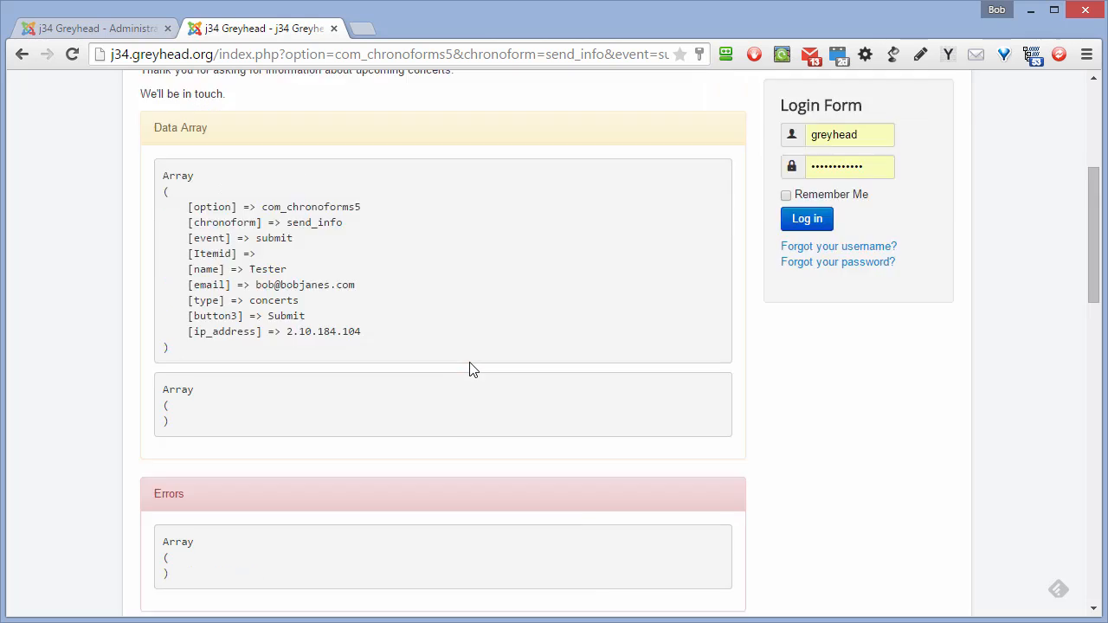